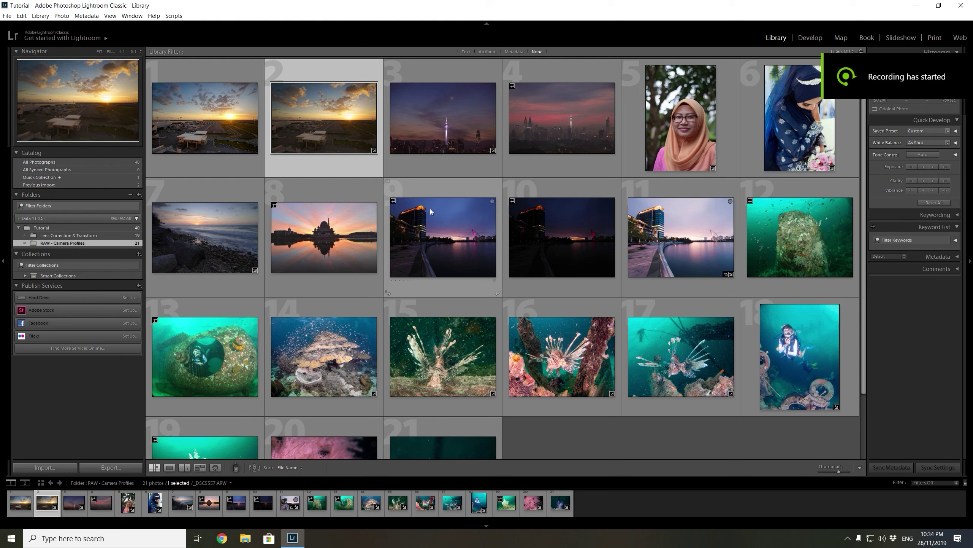
# Apply the Brooklyn profile to the airport sunset photo in Develop, then return to the Library grid
pyautogui.click(240, 150)
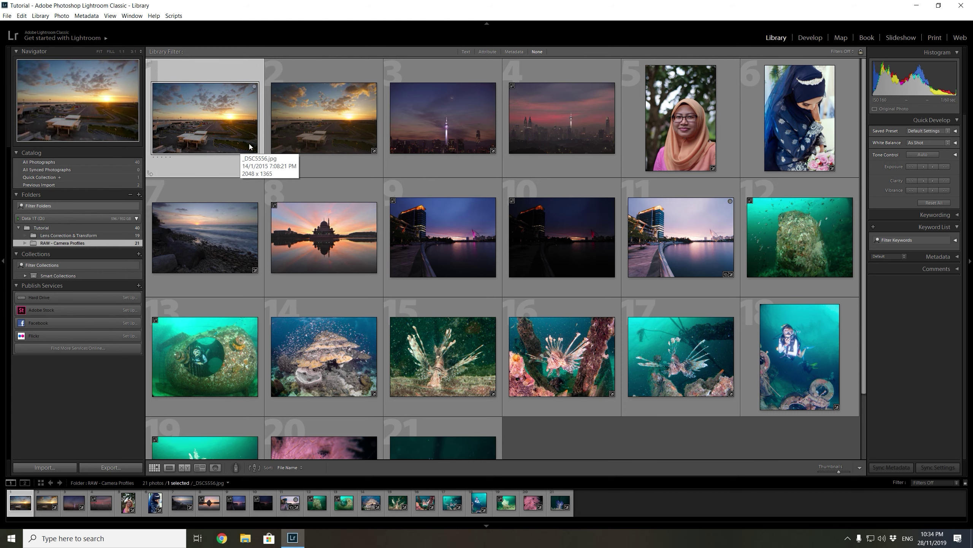
pyautogui.click(801, 38)
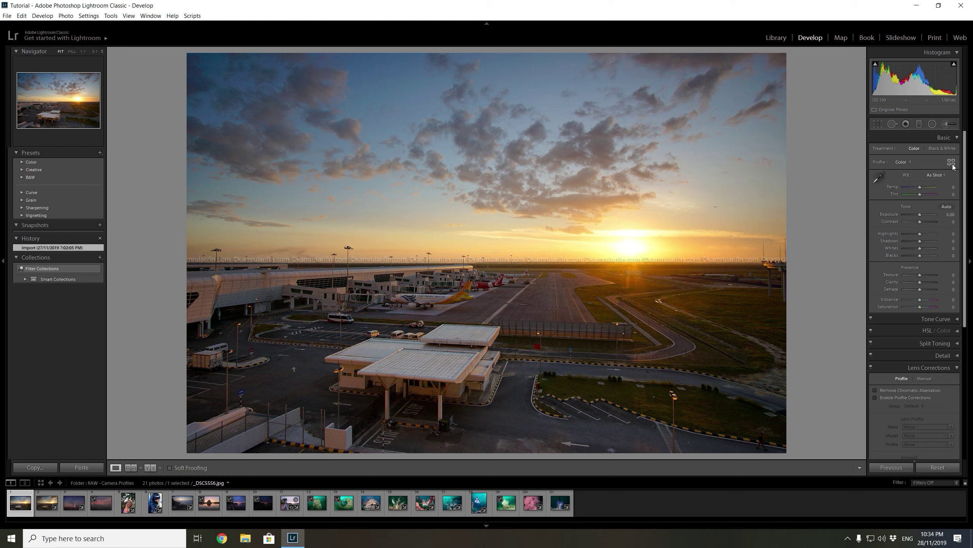
pyautogui.click(952, 162)
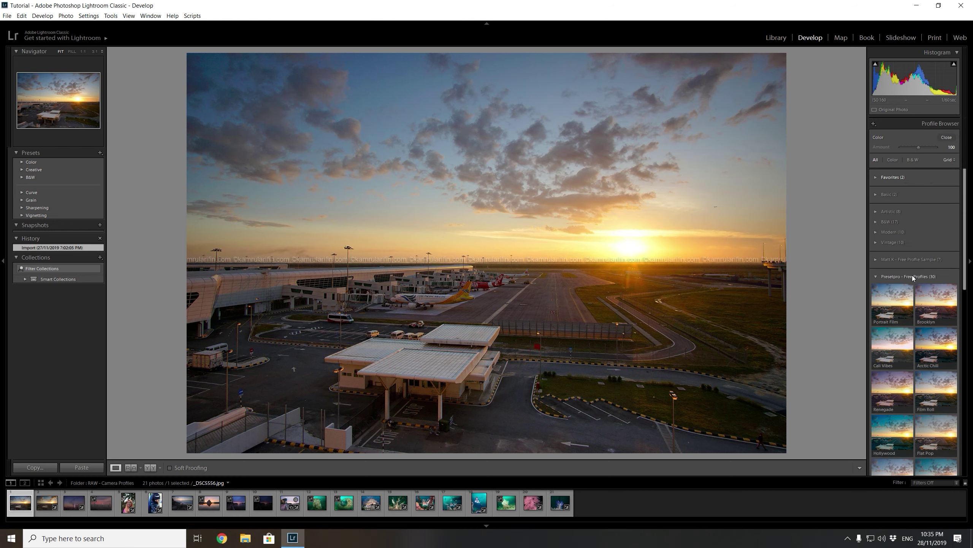
pyautogui.click(937, 303)
pyautogui.click(776, 38)
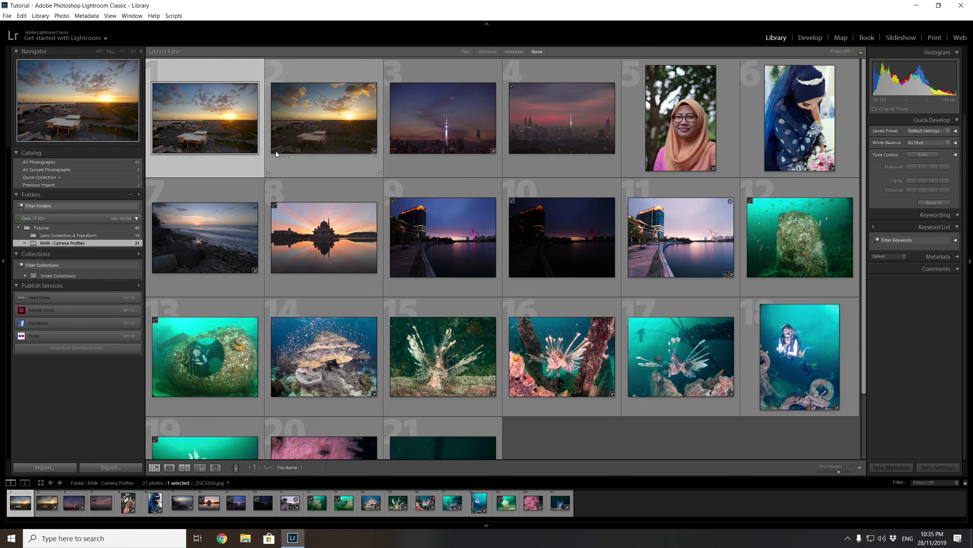
pyautogui.moveTo(323, 118)
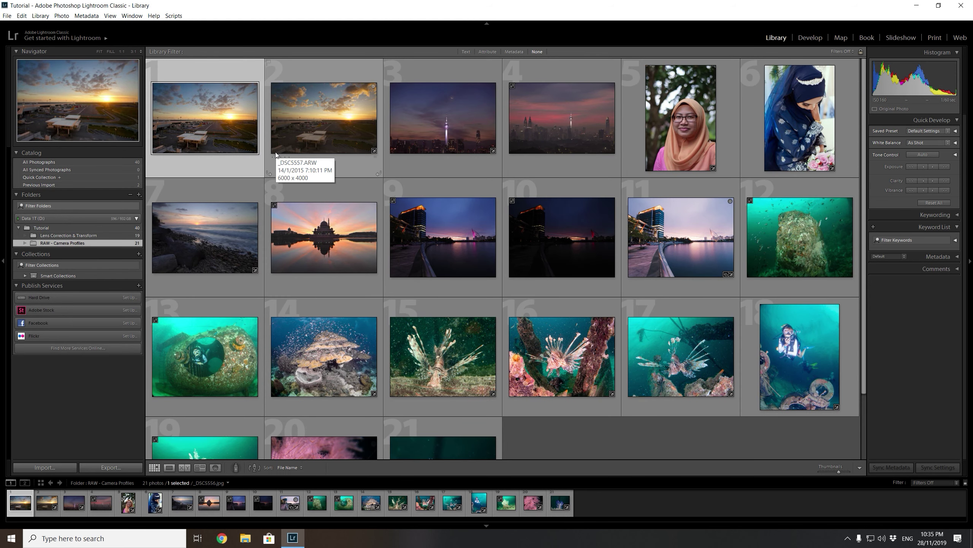
# Open the house photo from the Lens Correction & Transform folder in Develop and apply Camera Vivid
pyautogui.click(95, 236)
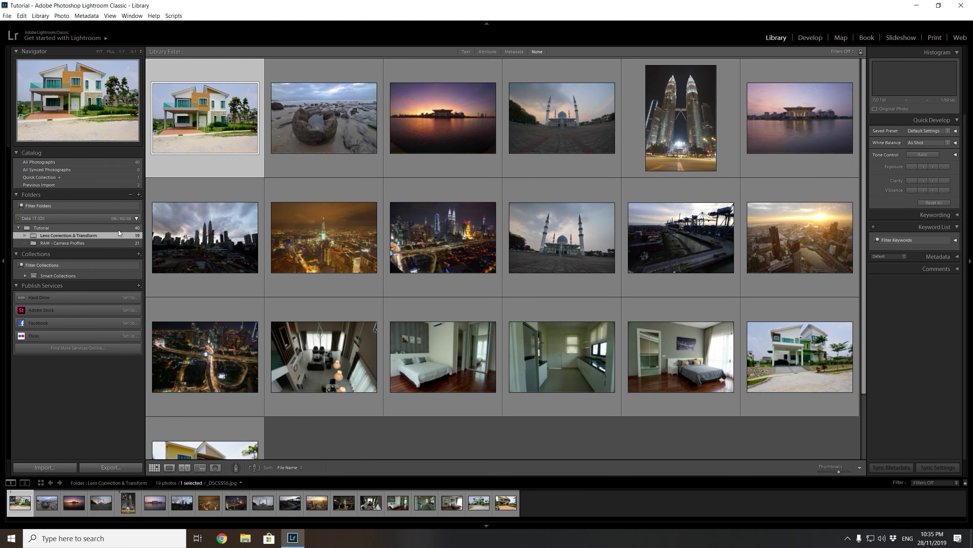
pyautogui.click(804, 40)
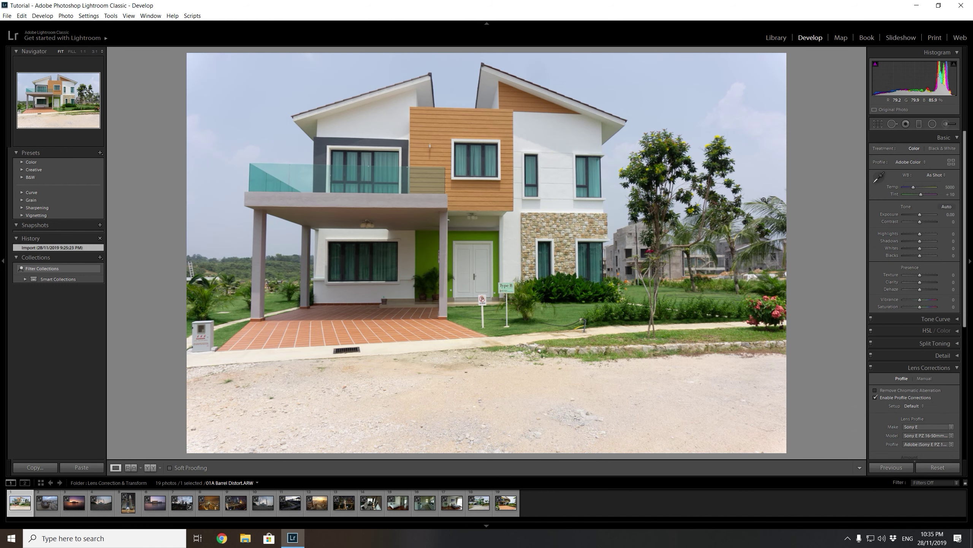
pyautogui.click(951, 164)
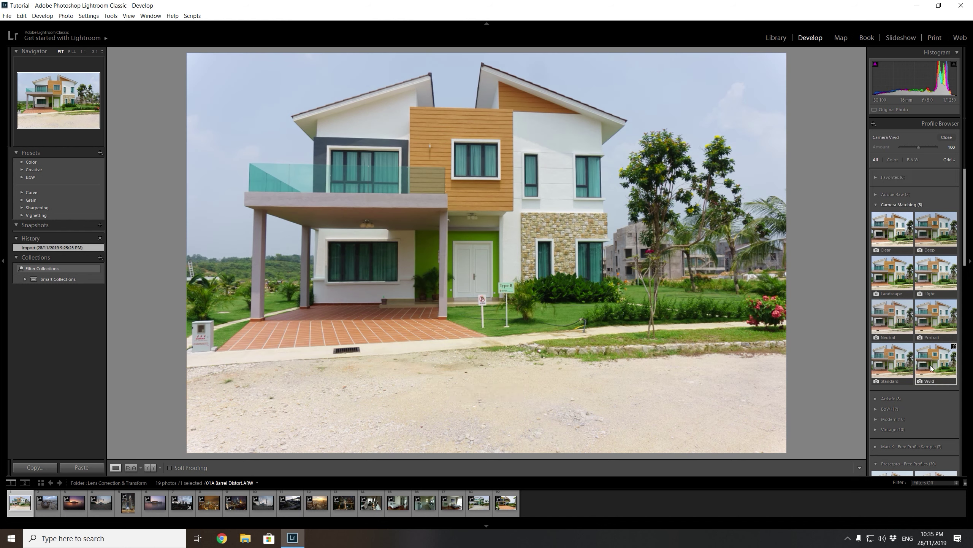
pyautogui.click(931, 368)
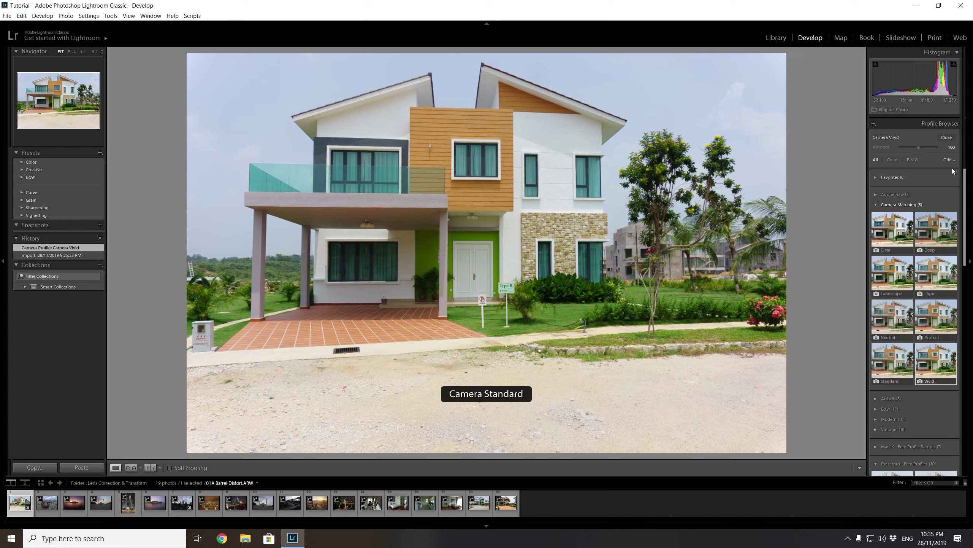
pyautogui.click(947, 137)
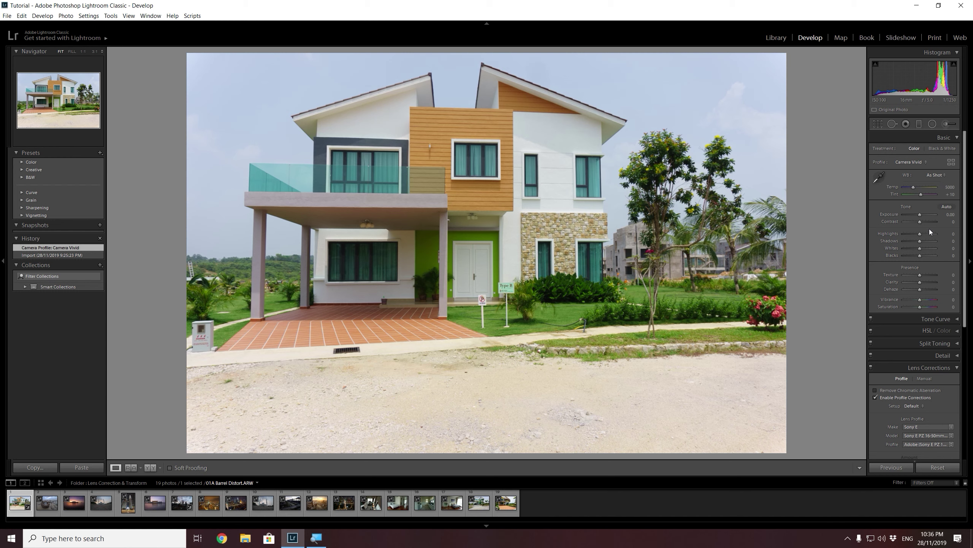
# Disable profile corrections, enable Remove Chromatic Aberration, and zoom to 1:1 on the upper wall
pyautogui.click(957, 138)
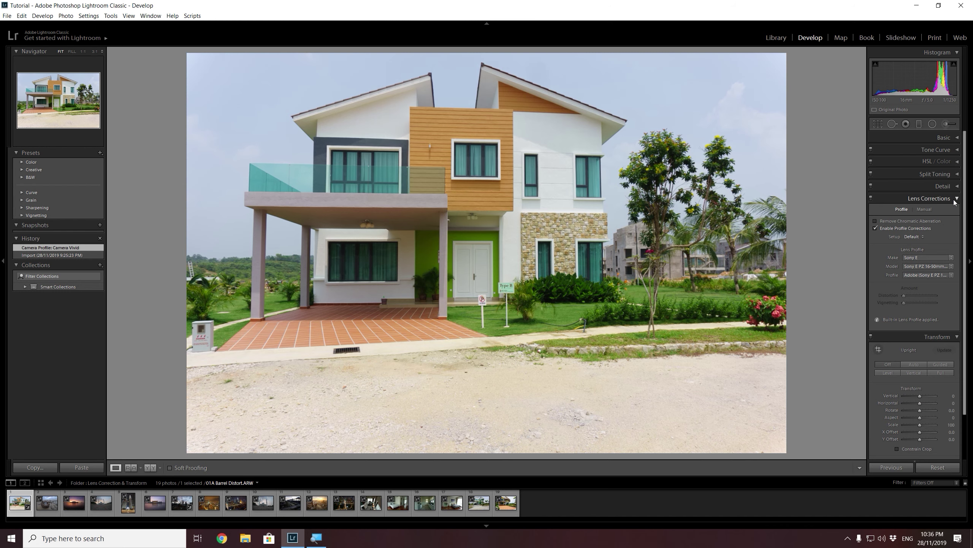
pyautogui.click(893, 228)
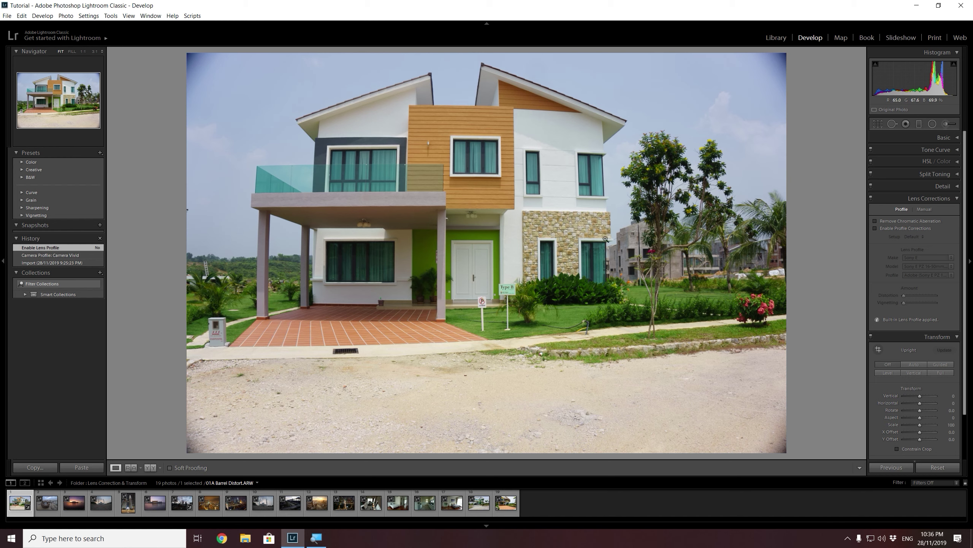
pyautogui.click(880, 223)
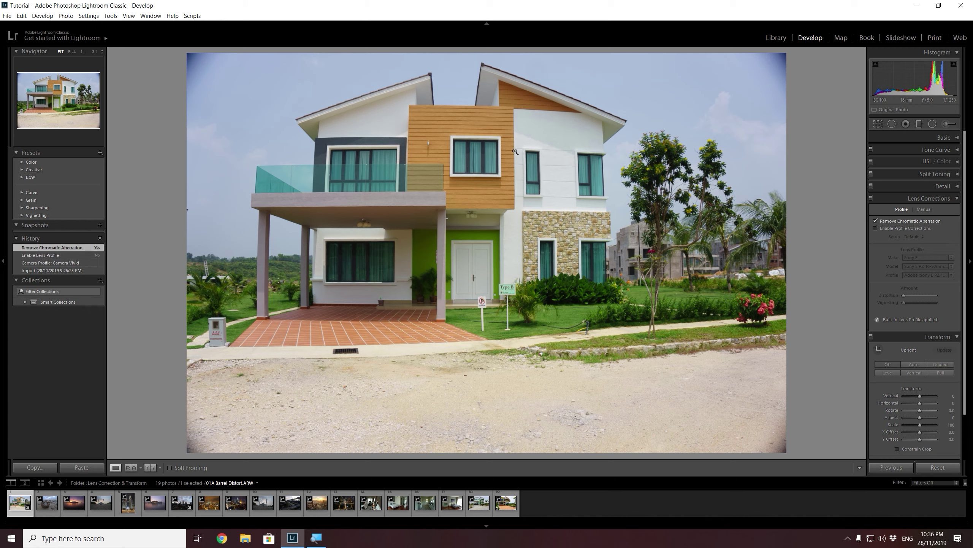
pyautogui.click(602, 131)
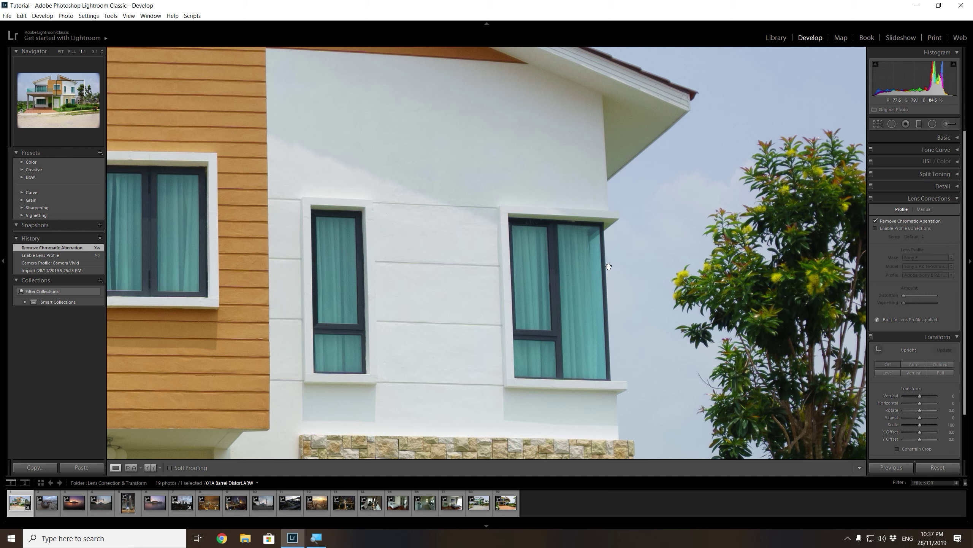
# Return to Fit view and re-enable profile corrections with the Sony E PZ 16-50mm lens profile
pyautogui.click(609, 266)
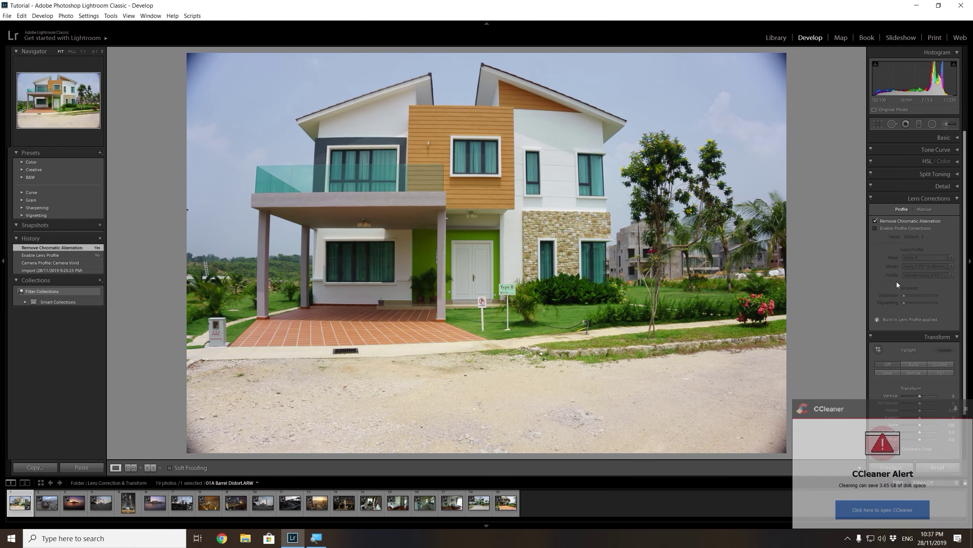
pyautogui.click(966, 408)
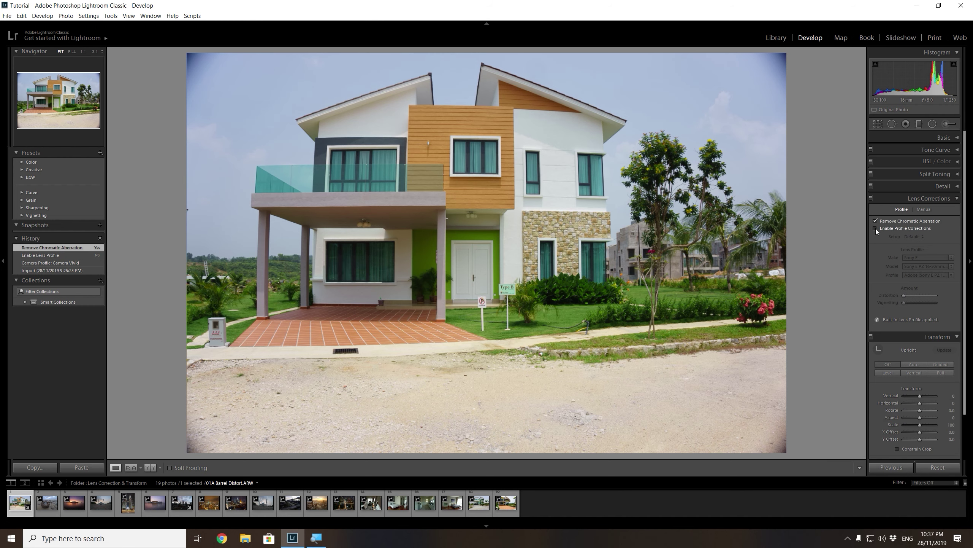
pyautogui.click(875, 228)
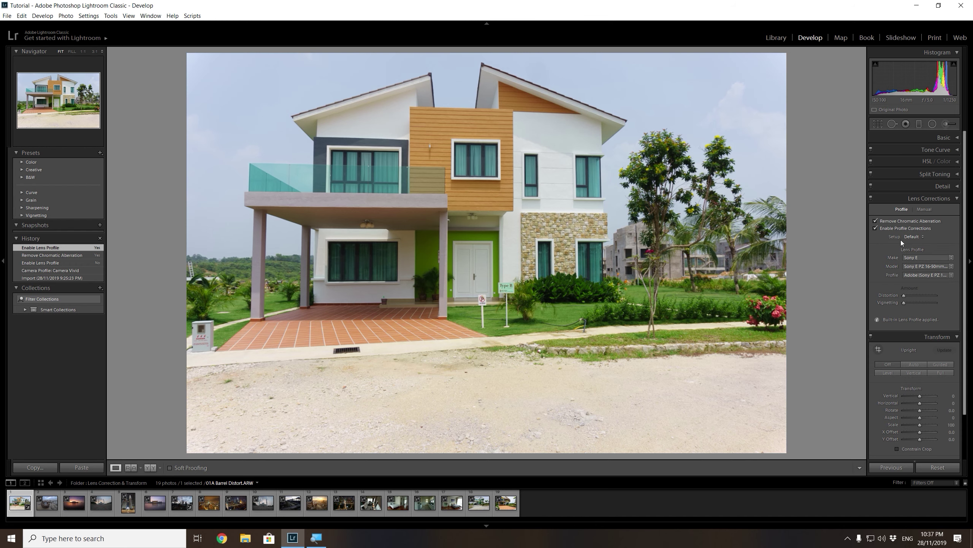
pyautogui.click(876, 228)
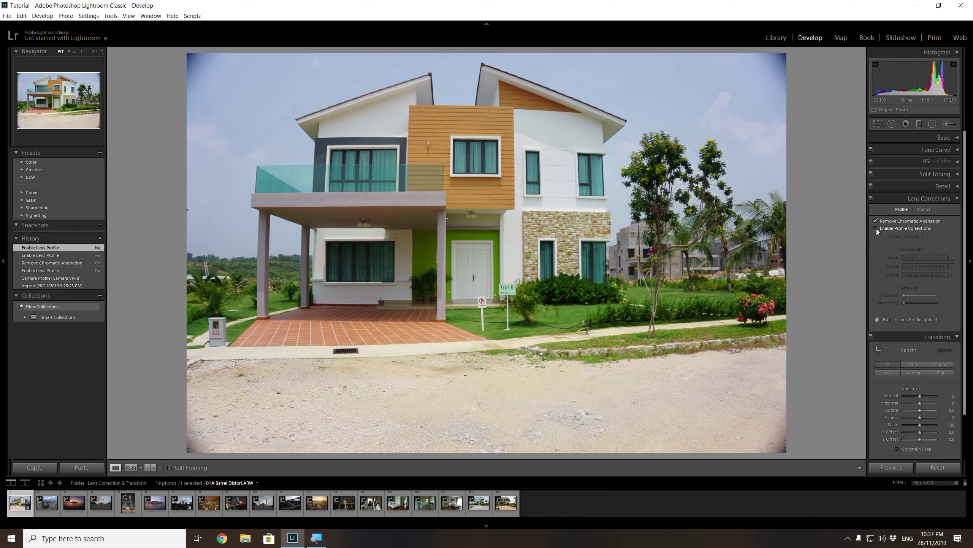
pyautogui.click(876, 228)
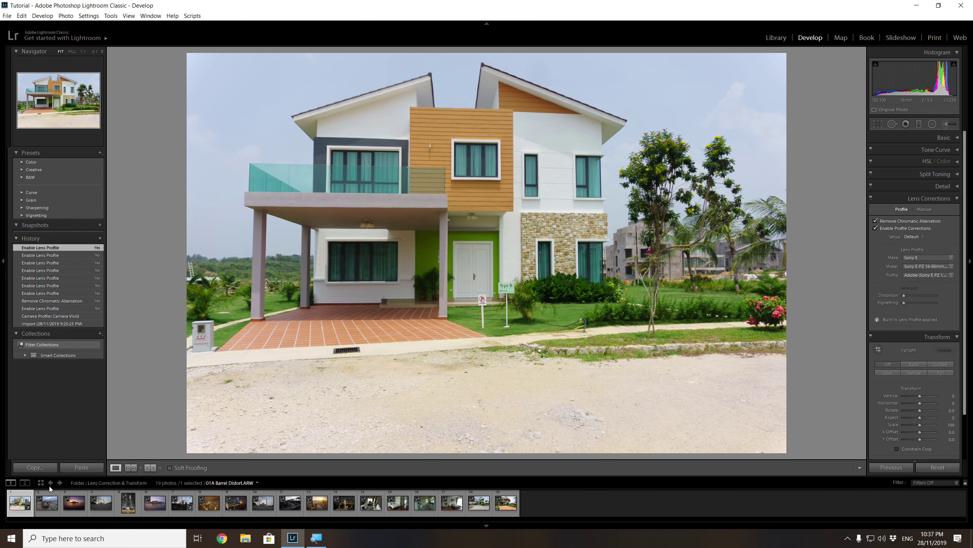
# Switch to the rock beach photo and apply the Camera Neutral v2 profile
pyautogui.click(50, 505)
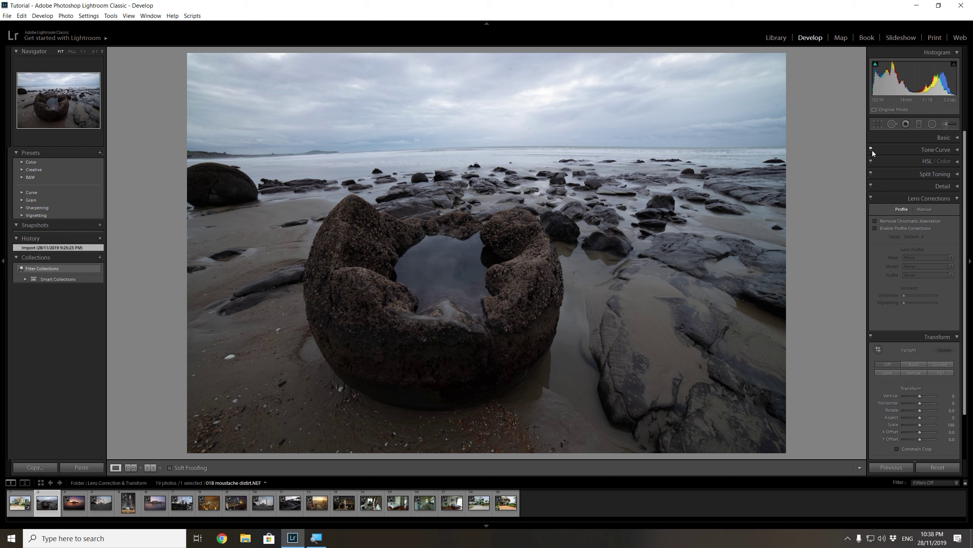
pyautogui.click(957, 143)
pyautogui.click(953, 167)
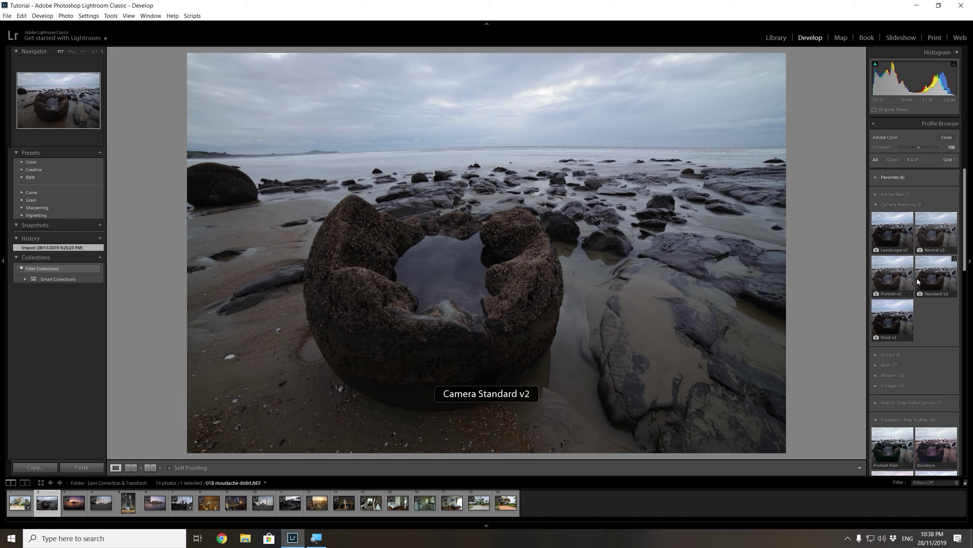
pyautogui.click(928, 240)
pyautogui.click(946, 137)
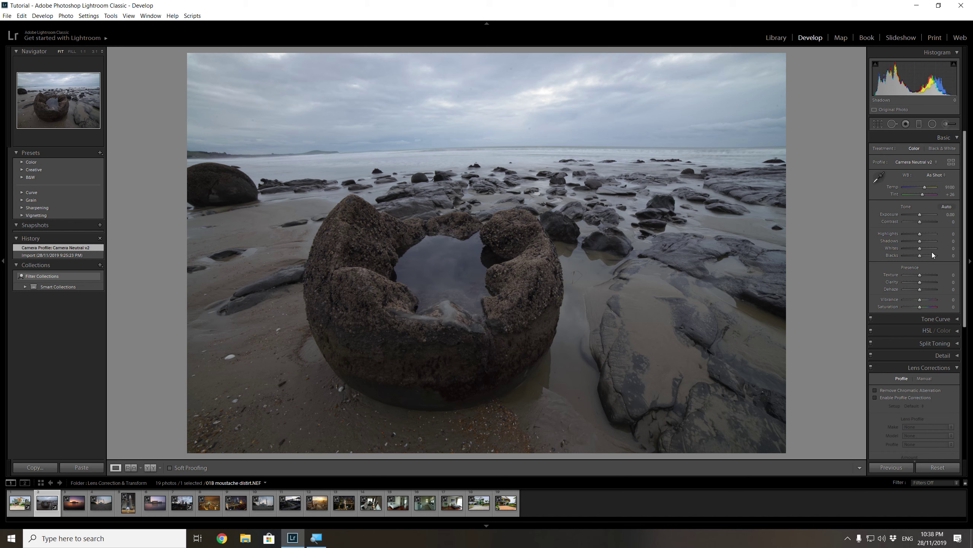
# Enable chromatic aberration removal and profile corrections using the Samyang 14mm f/2.8 ED AS IF UMC lens
pyautogui.scroll(-3, 928, 379)
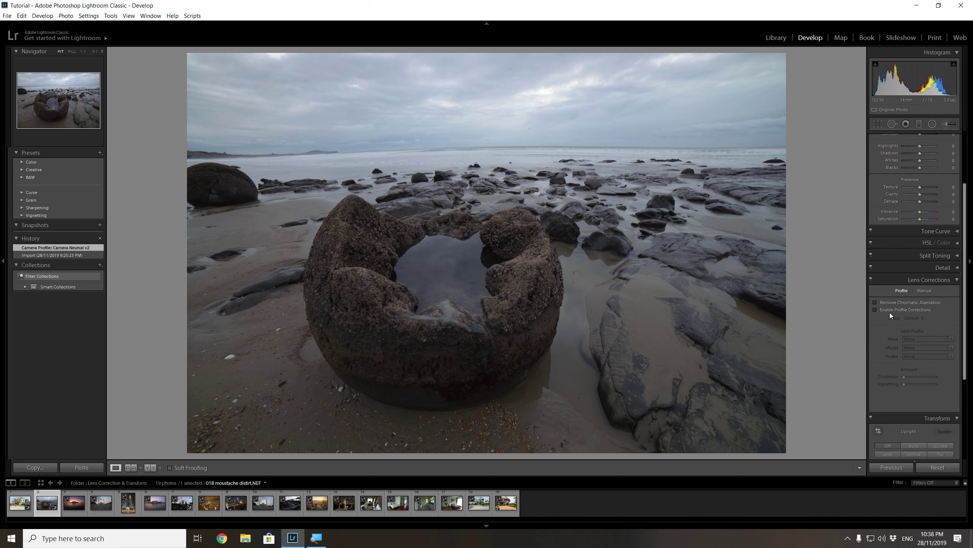
pyautogui.click(887, 304)
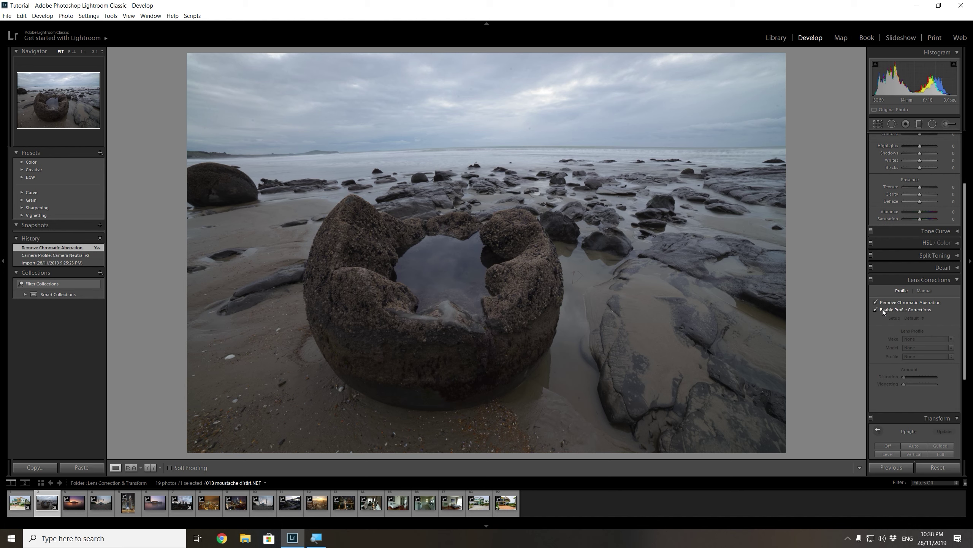
pyautogui.click(882, 309)
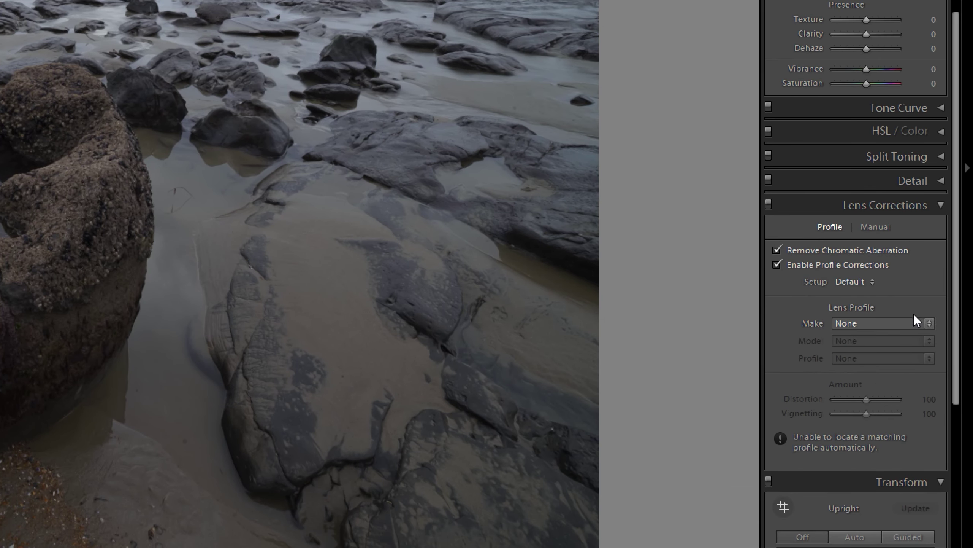
pyautogui.click(899, 324)
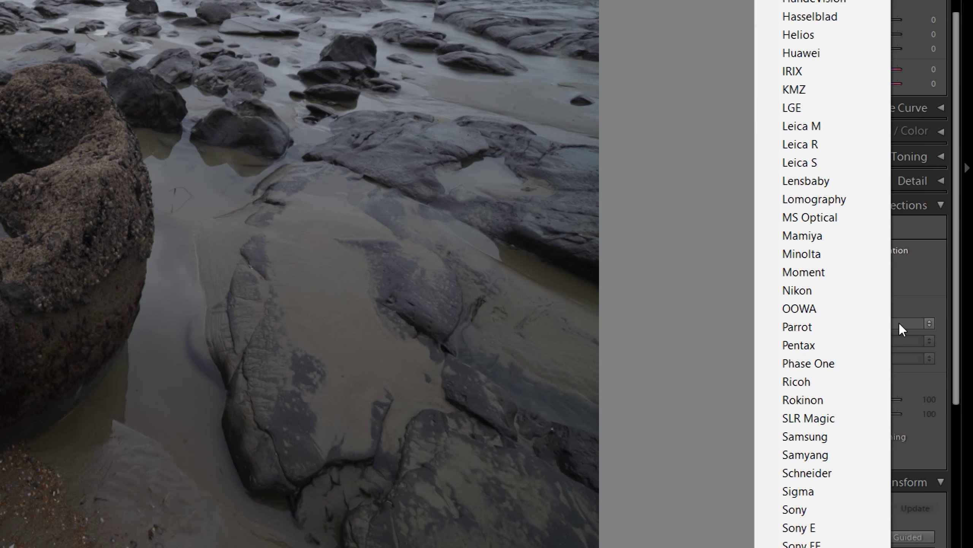
pyautogui.click(831, 462)
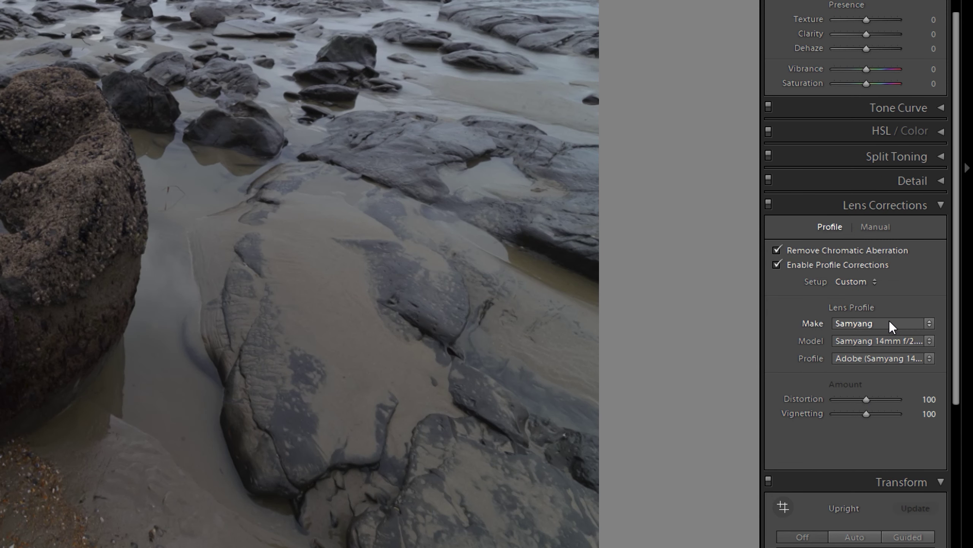
pyautogui.click(896, 341)
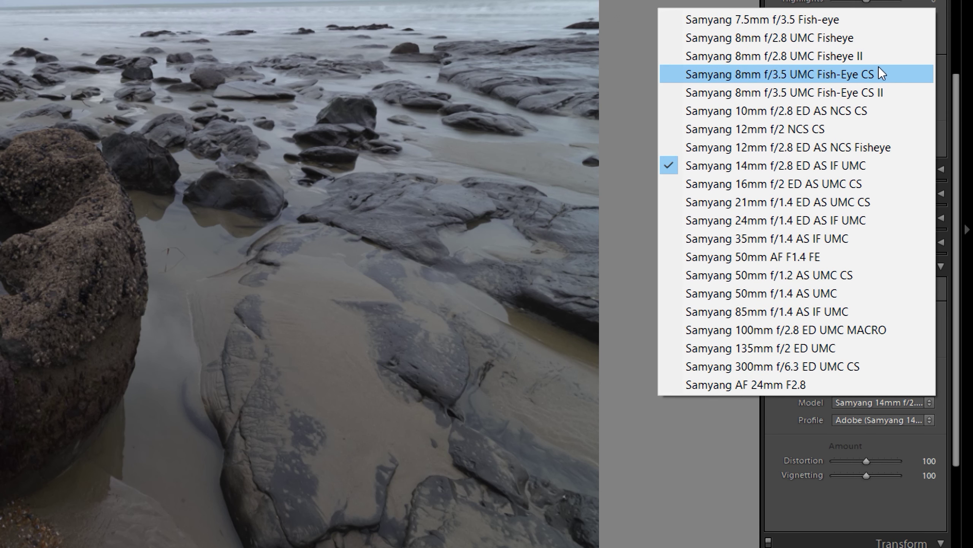
pyautogui.click(857, 164)
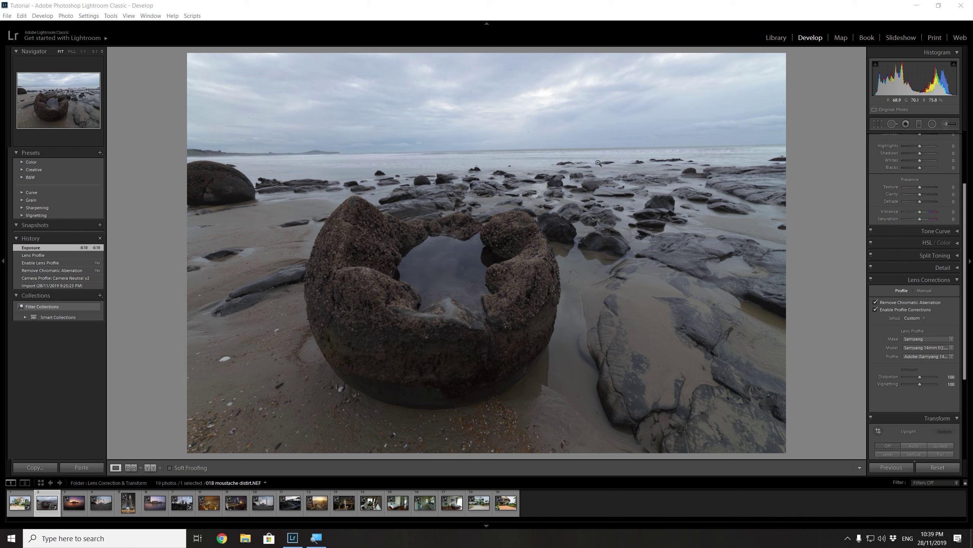
# Rotate the beach photo about 1.15° in Crop & Straighten and apply the crop
pyautogui.click(878, 124)
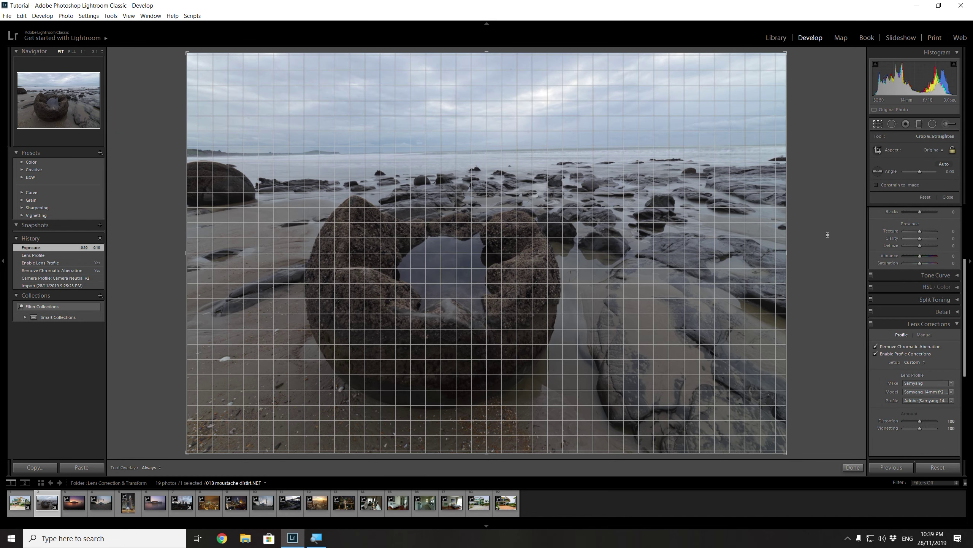
pyautogui.moveTo(827, 235); pyautogui.dragTo(827, 242)
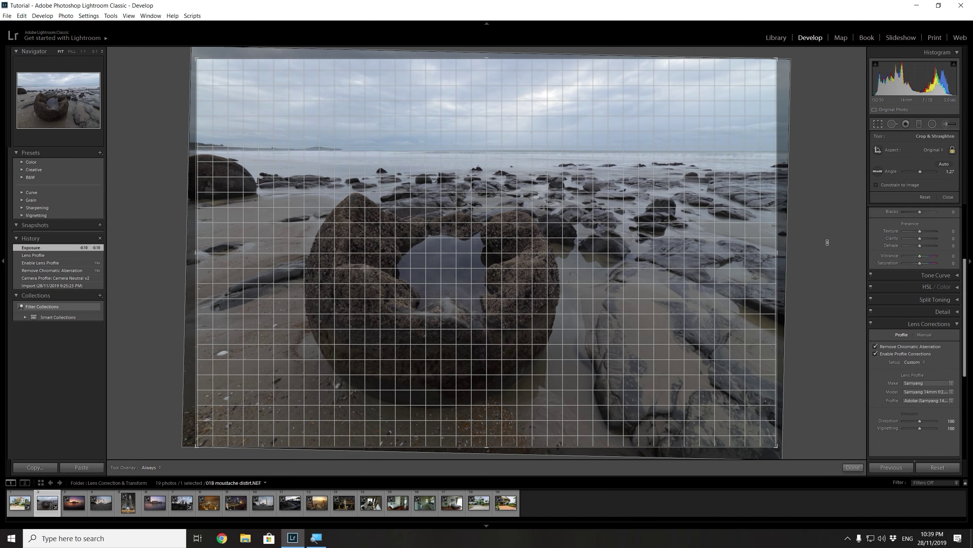
pyautogui.moveTo(827, 242); pyautogui.dragTo(827, 241)
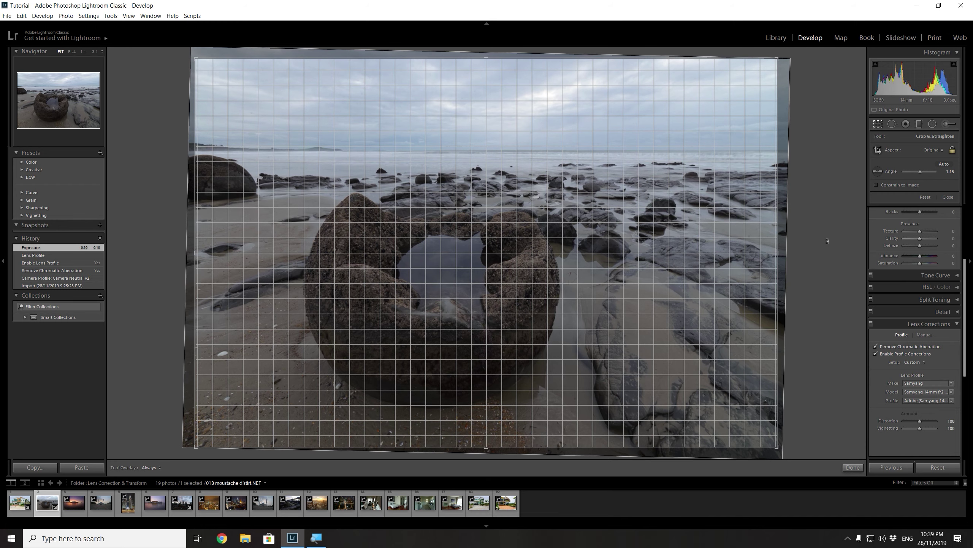
pyautogui.click(876, 126)
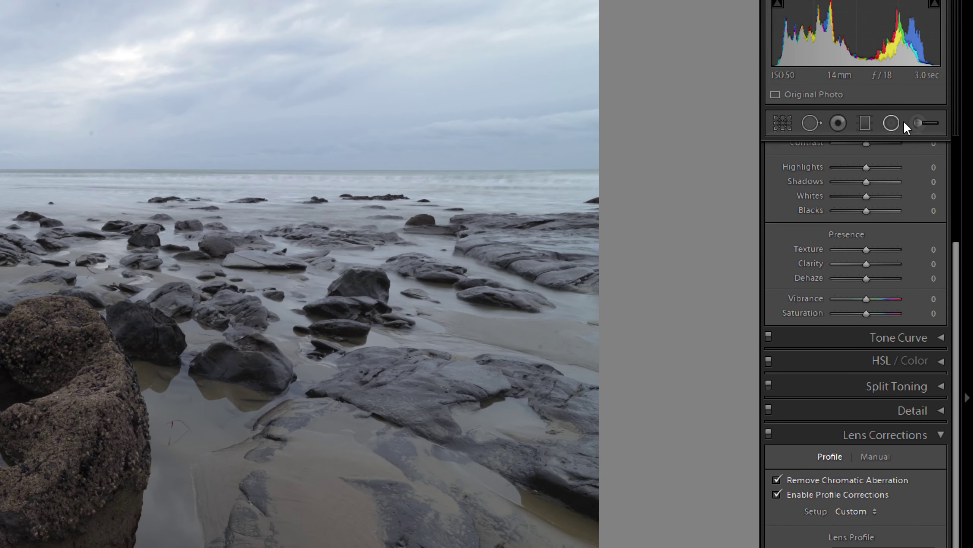
# Reset the crop so the photo returns to a 0.00 angle, uncropped
pyautogui.click(785, 126)
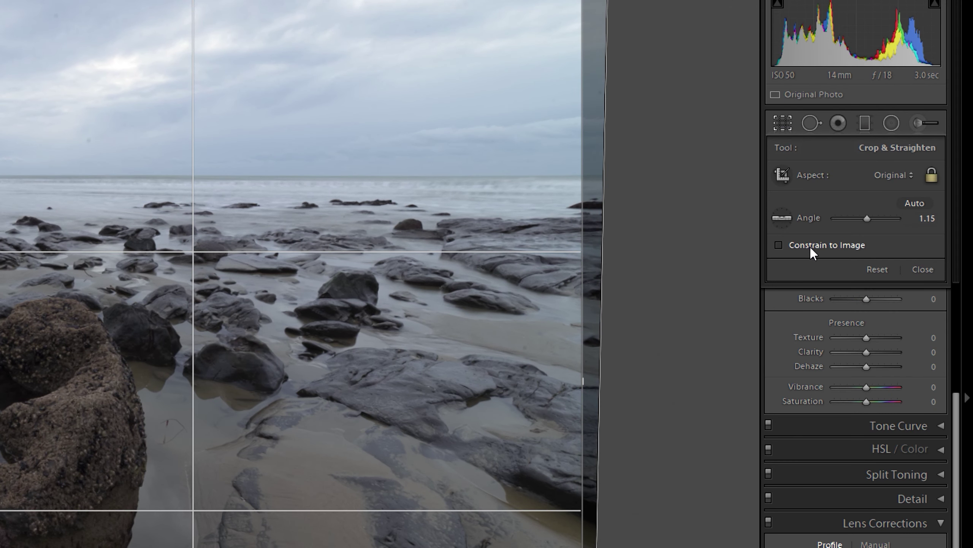
pyautogui.click(878, 270)
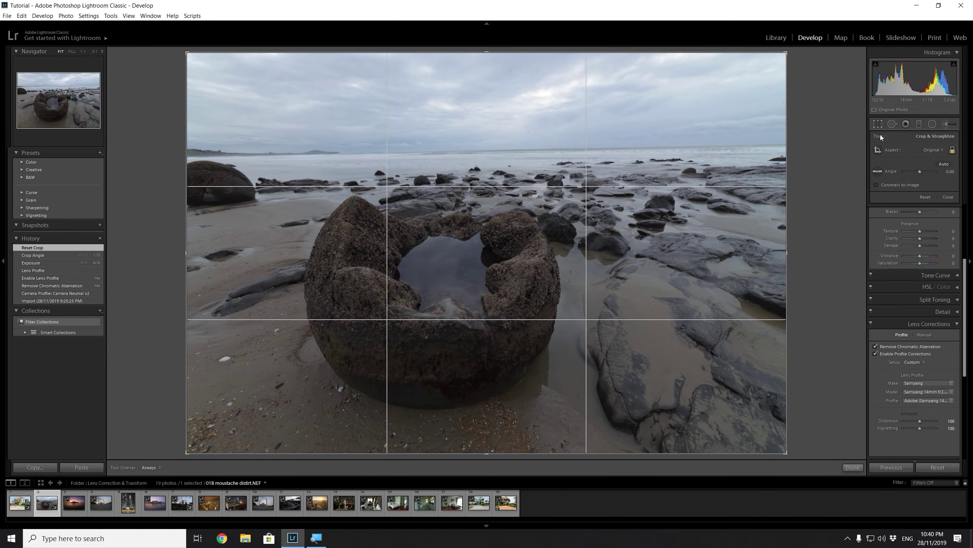
pyautogui.click(880, 126)
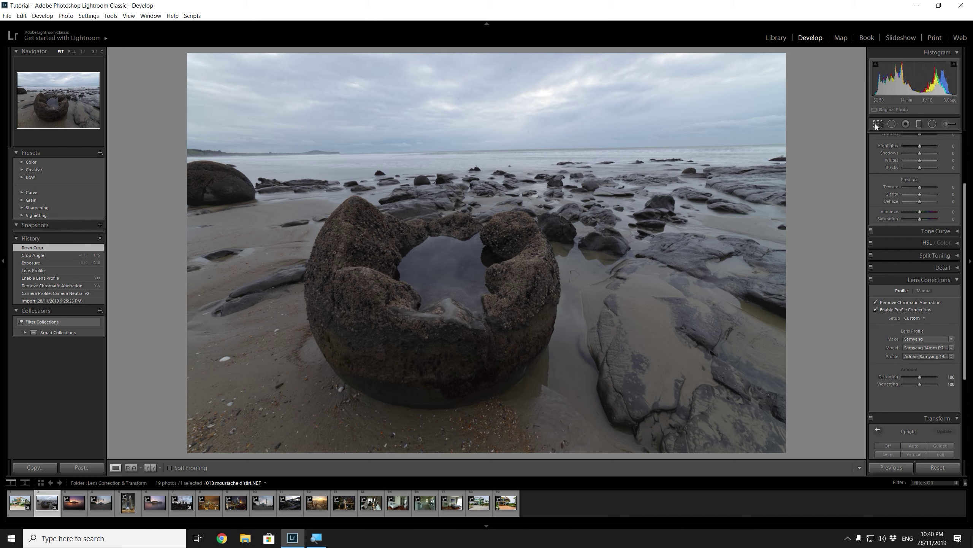
# Reset the crop, then rotate the beach photo to a 1.21° angle and apply it
pyautogui.click(878, 124)
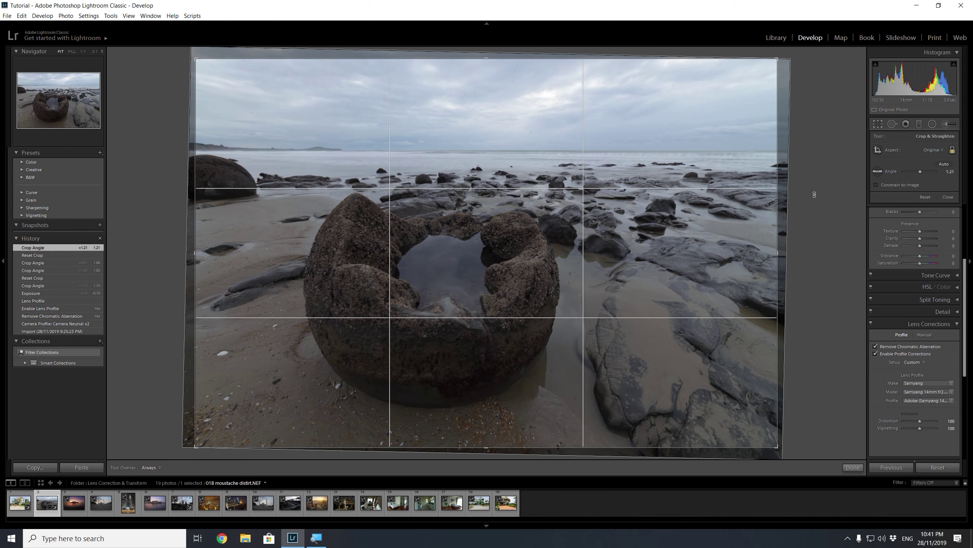
pyautogui.click(925, 197)
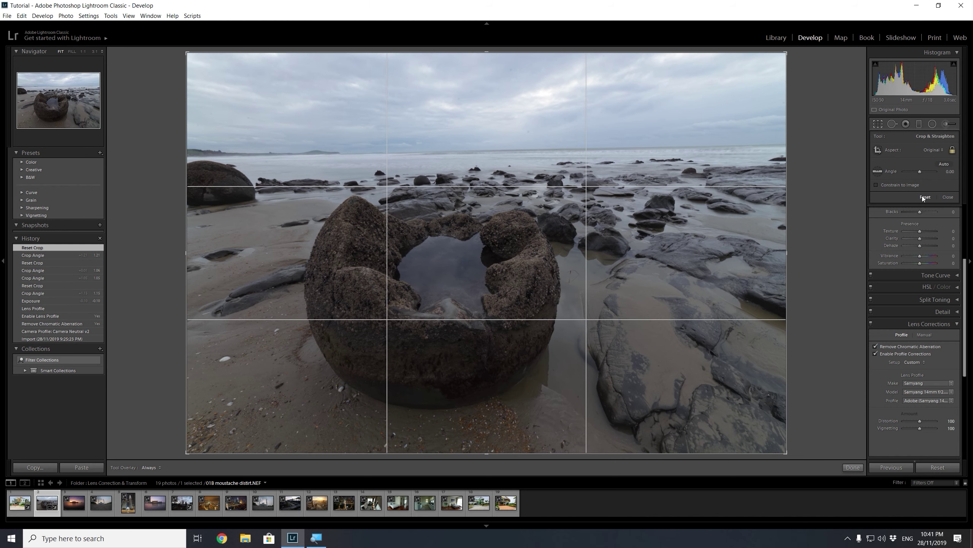
pyautogui.click(949, 172)
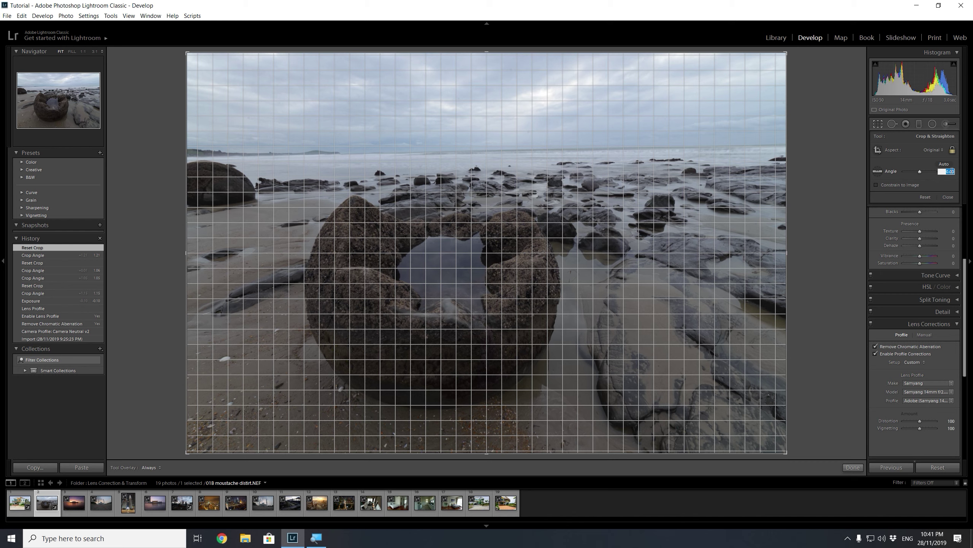
pyautogui.write('1.15')
pyautogui.press('Return')
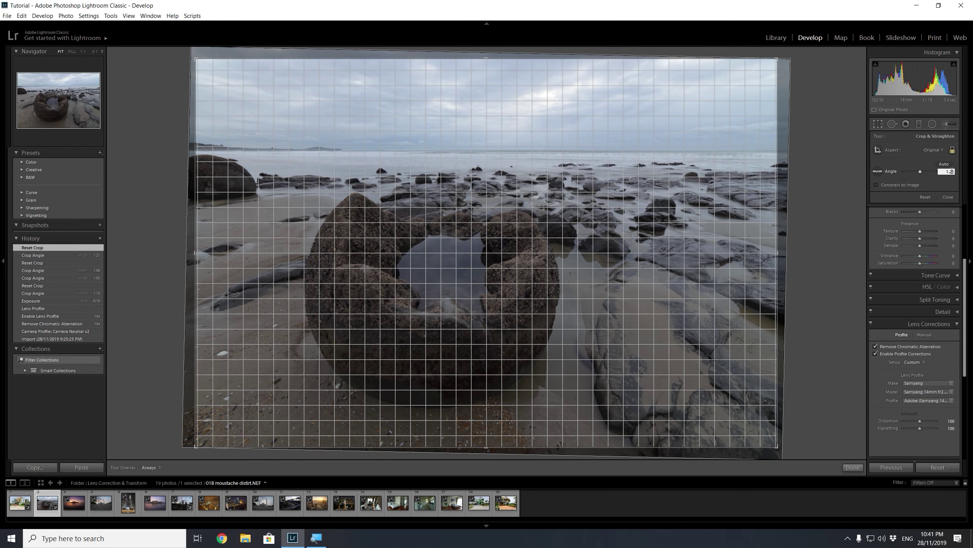
pyautogui.moveTo(951, 172); pyautogui.dragTo(952, 172)
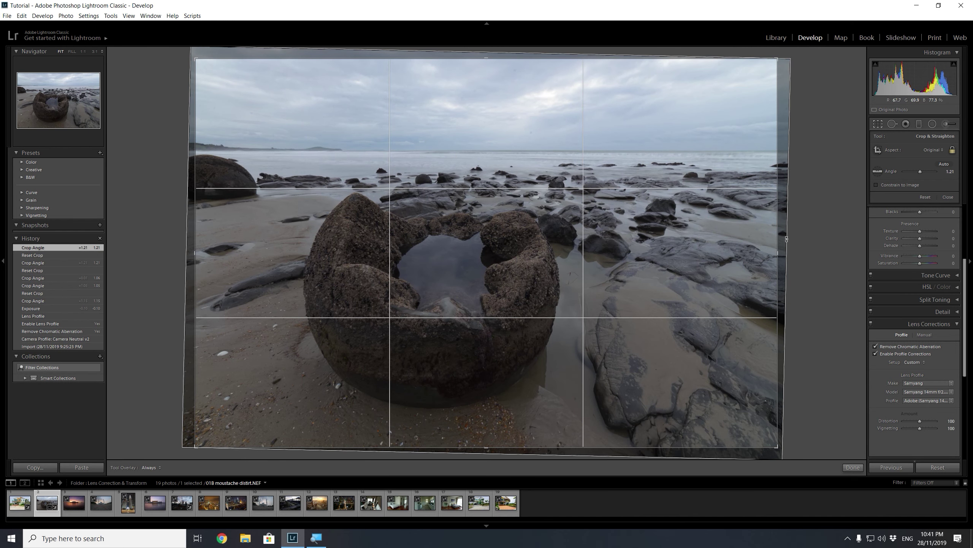
pyautogui.click(820, 236)
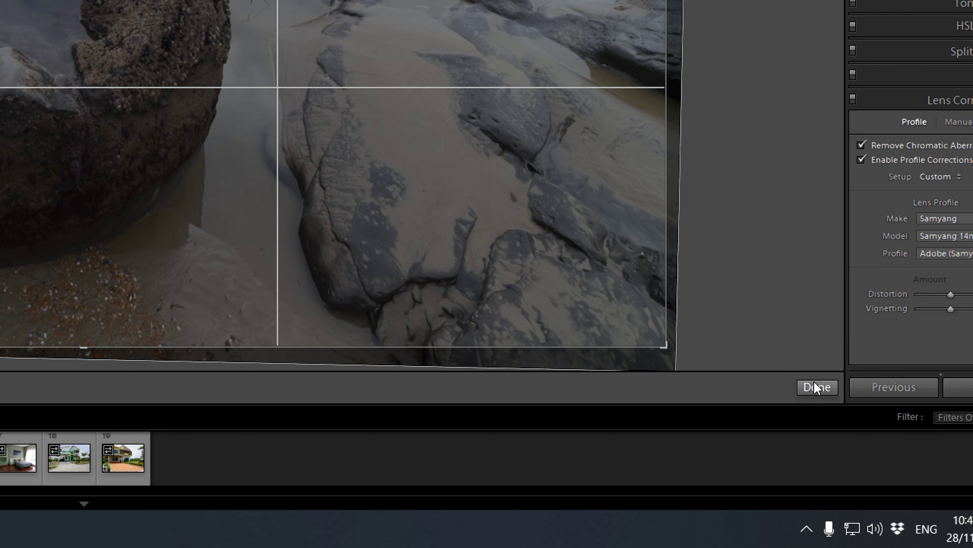
pyautogui.click(813, 382)
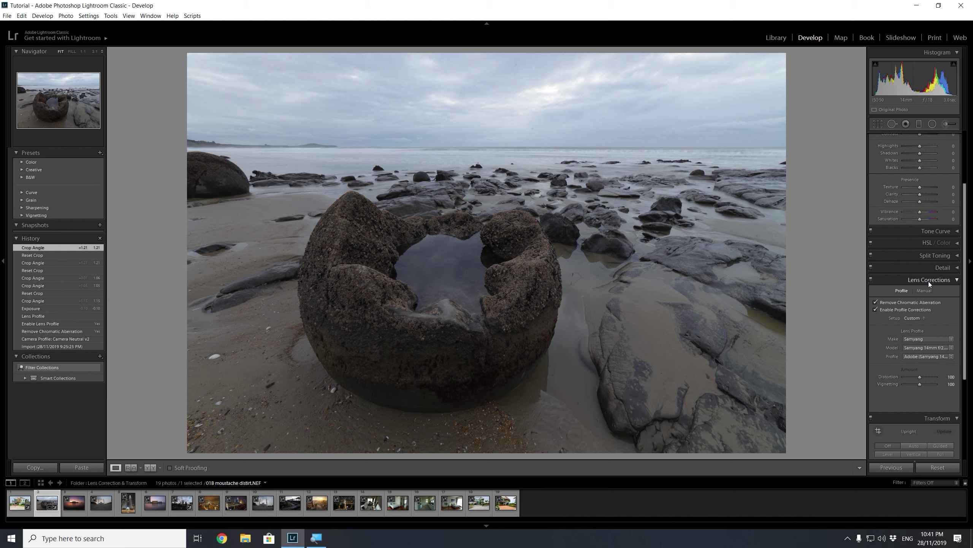
# Tighten the crop from the bottom-left corner around the hollow boulder, then advance to the next photo
pyautogui.scroll(3, 907, 218)
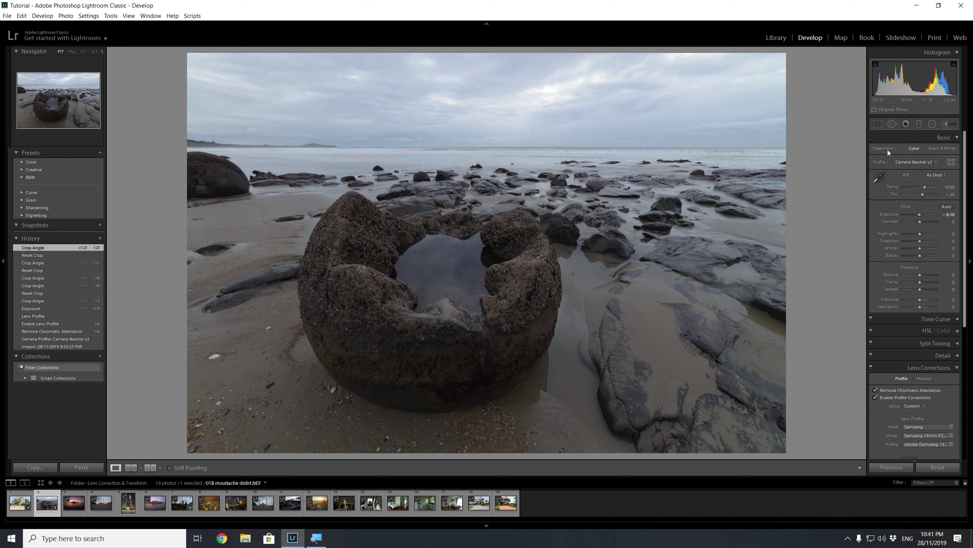
pyautogui.click(878, 125)
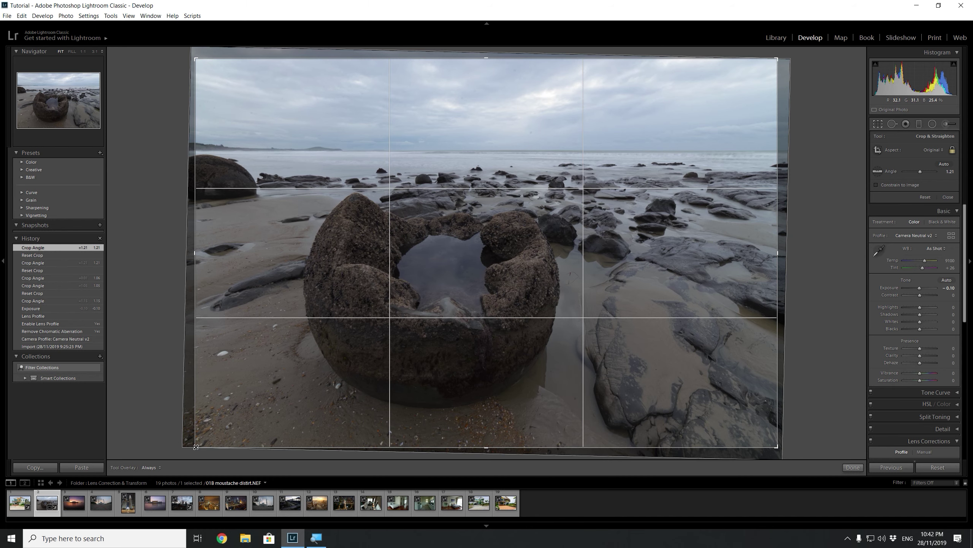
pyautogui.moveTo(196, 447); pyautogui.dragTo(202, 436)
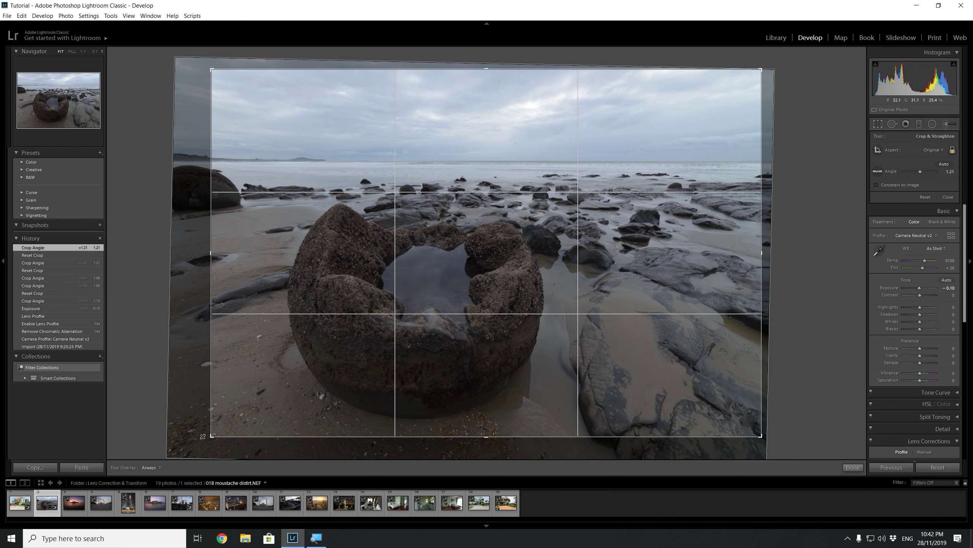
pyautogui.moveTo(472, 384); pyautogui.dragTo(469, 377)
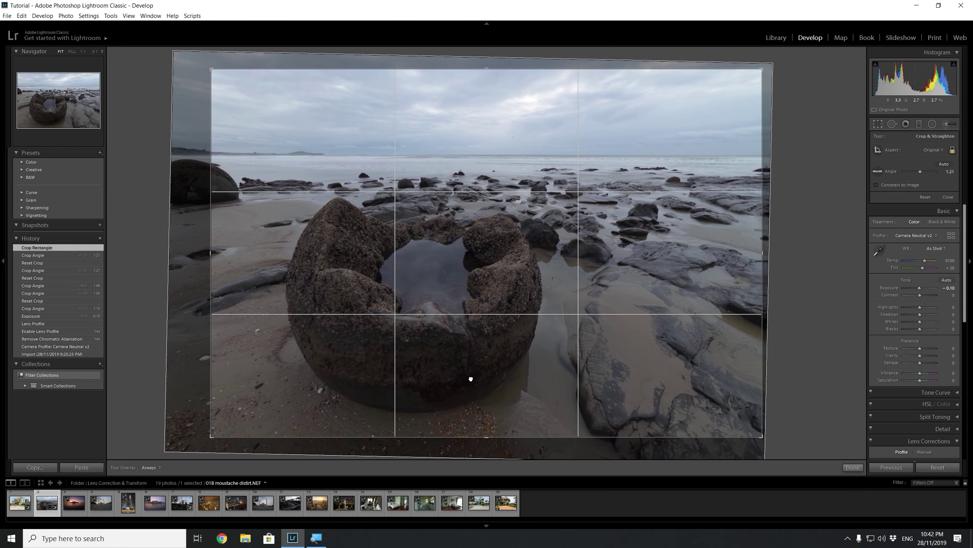
pyautogui.click(859, 467)
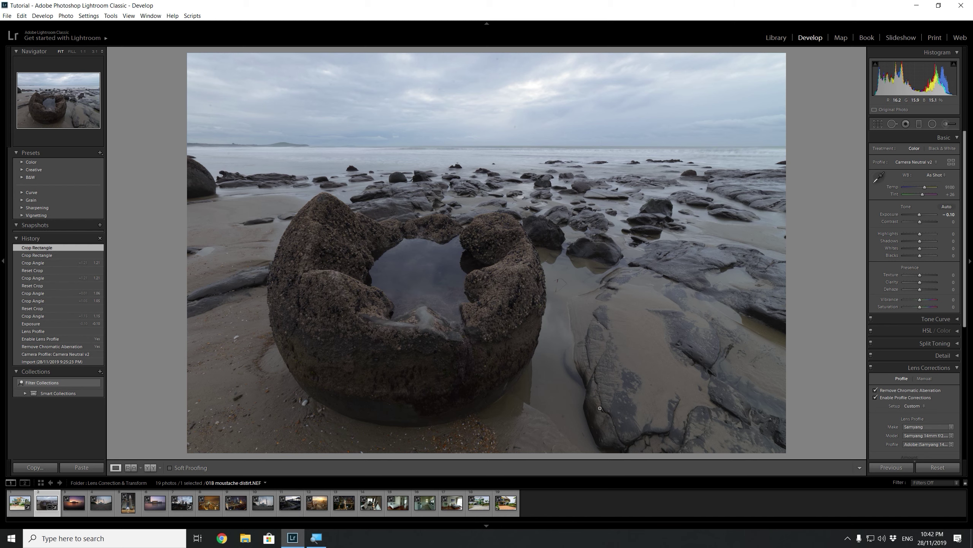
pyautogui.press('Right')
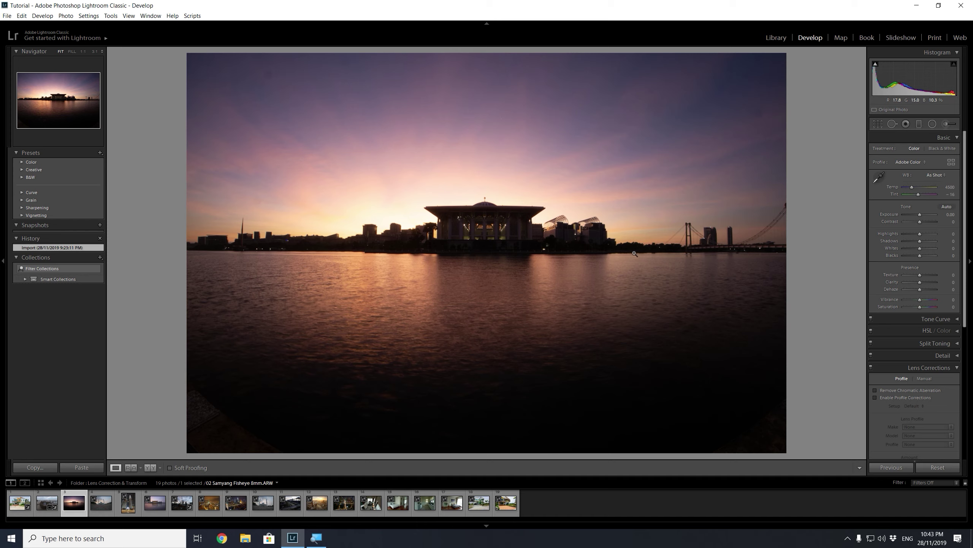
# Flip between the mosque and waterfront photos, ending on the sunset waterfront shot
pyautogui.click(97, 504)
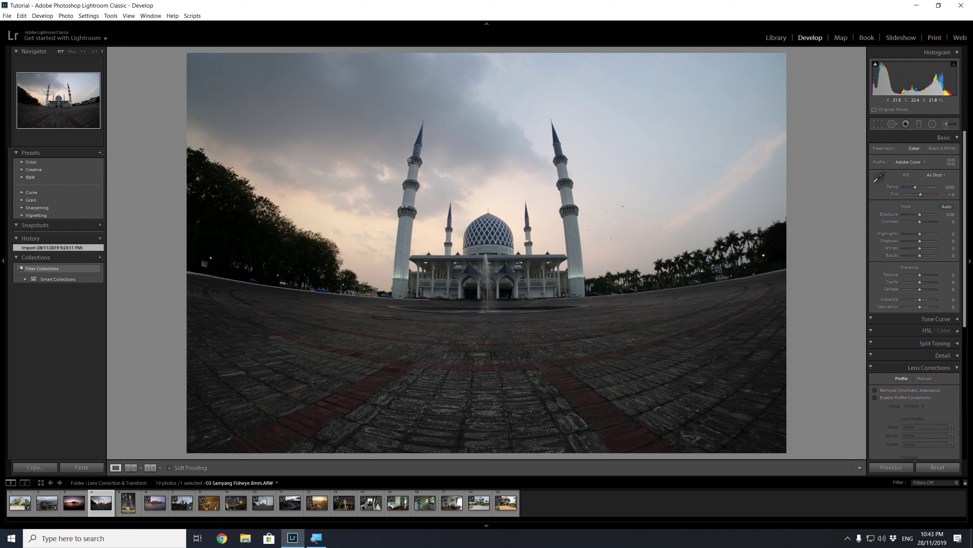
pyautogui.moveTo(73, 502)
pyautogui.click(81, 507)
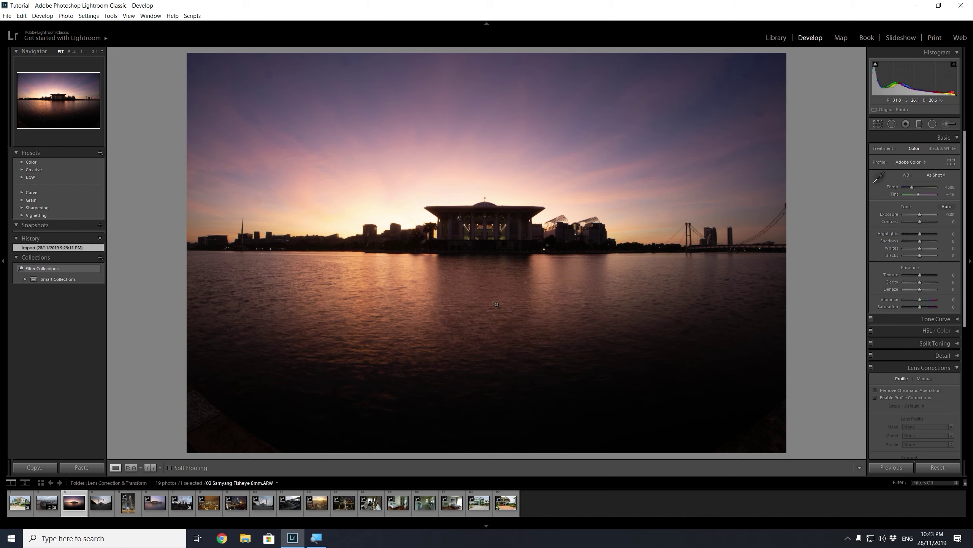
pyautogui.click(101, 503)
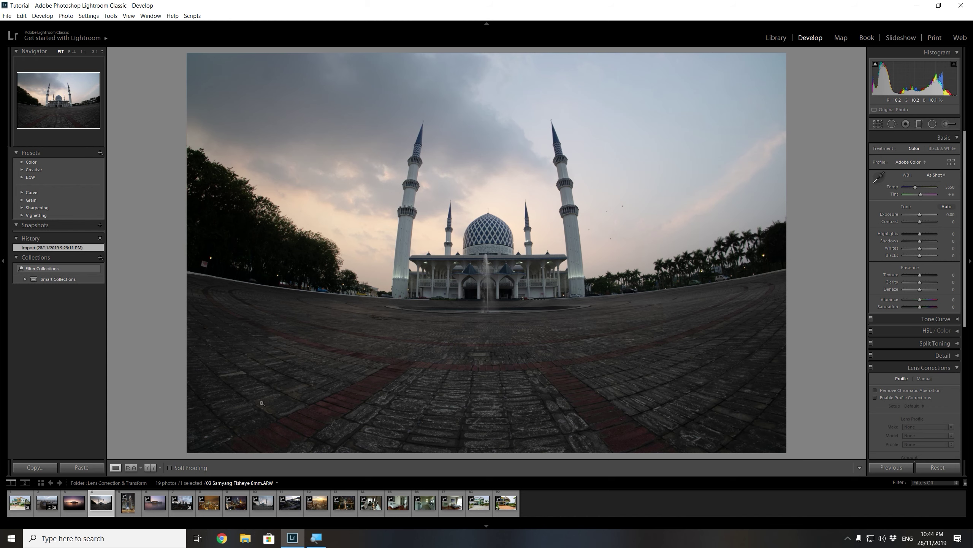
pyautogui.press('Left')
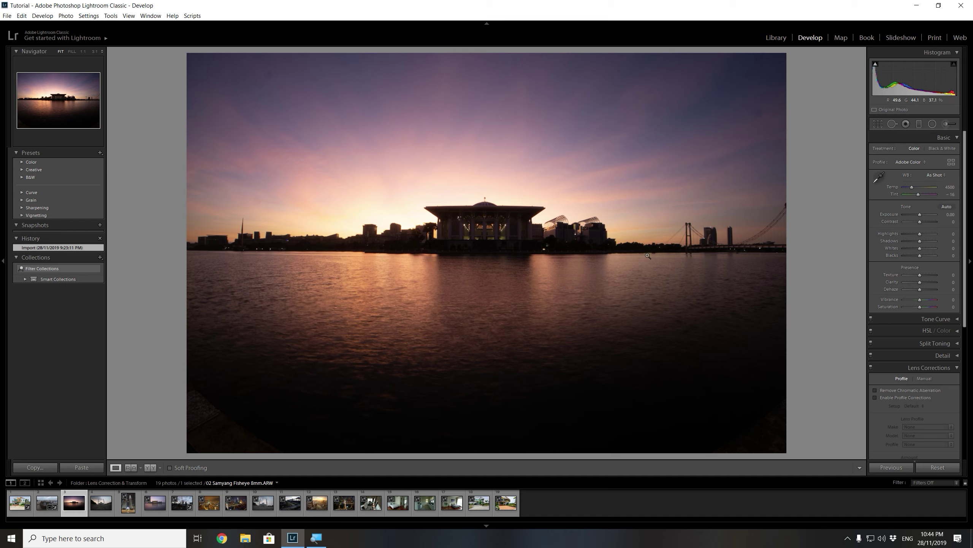
# Enable chromatic aberration removal and the Samyang 8mm f/2.8 lens profile on the sunset photo
pyautogui.click(915, 391)
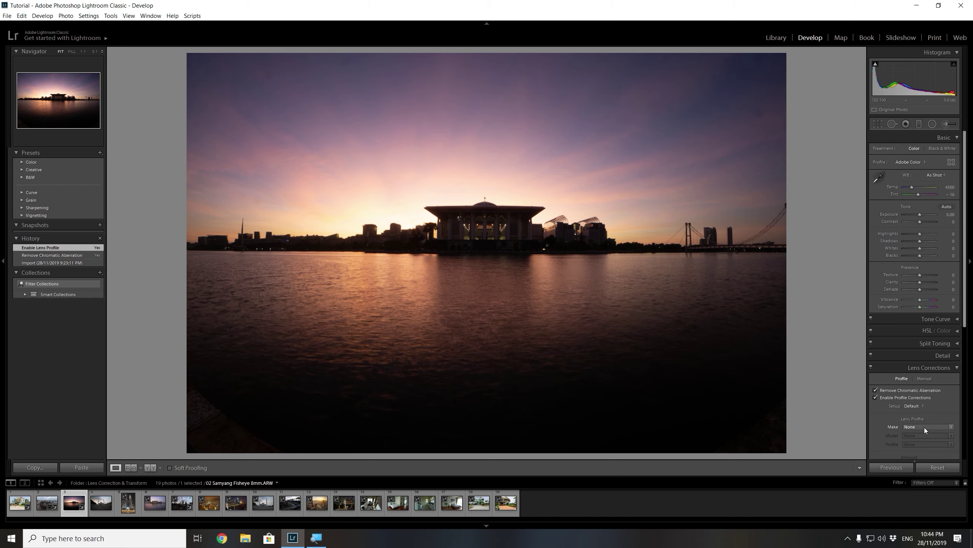
pyautogui.click(925, 427)
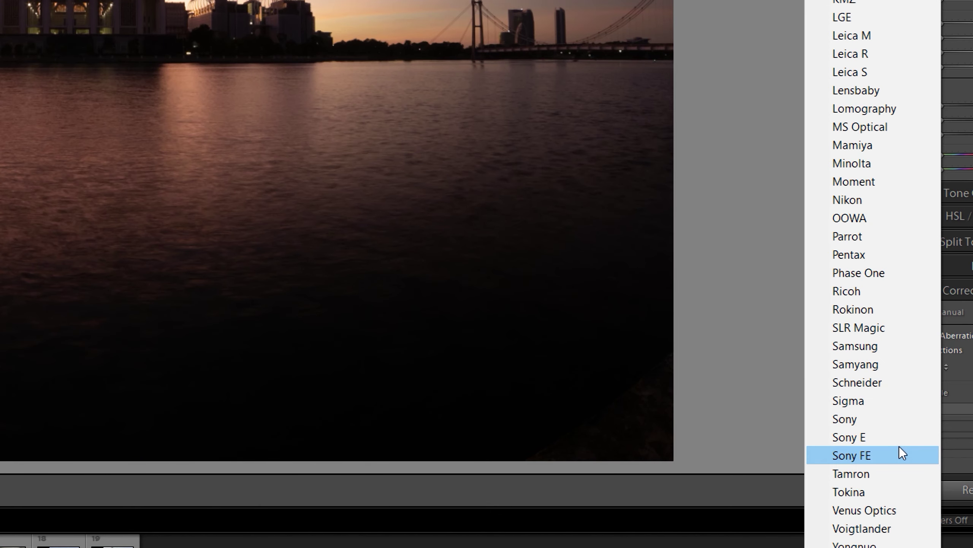
pyautogui.click(887, 365)
pyautogui.click(873, 418)
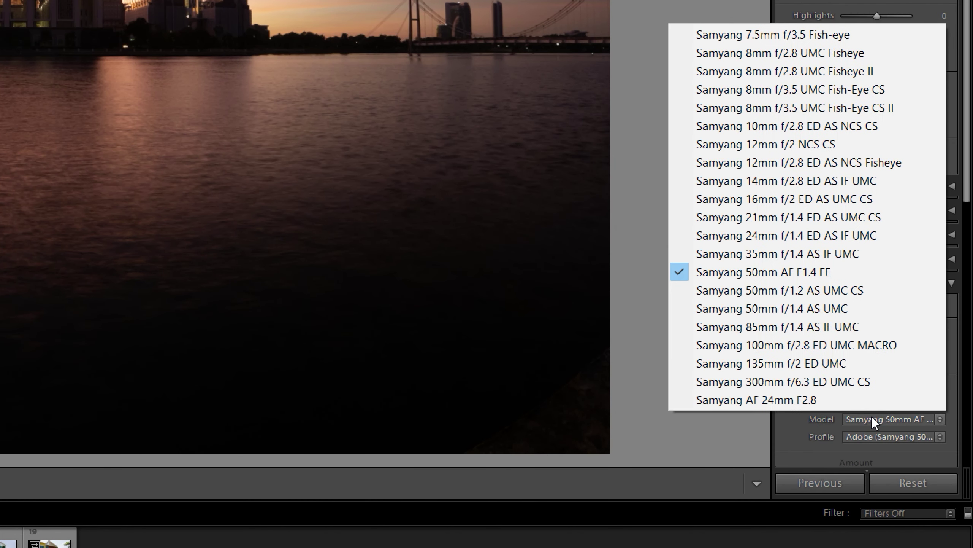
pyautogui.click(785, 74)
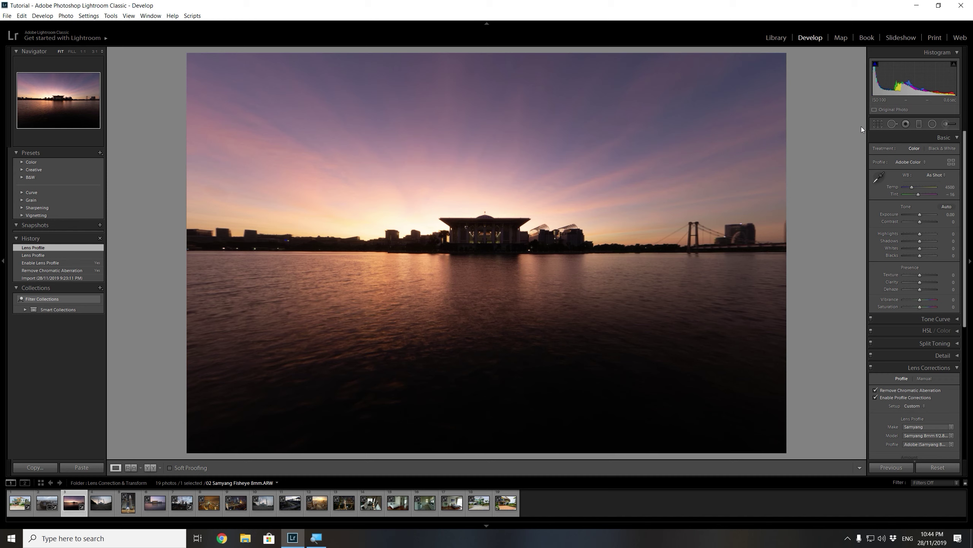
pyautogui.click(878, 124)
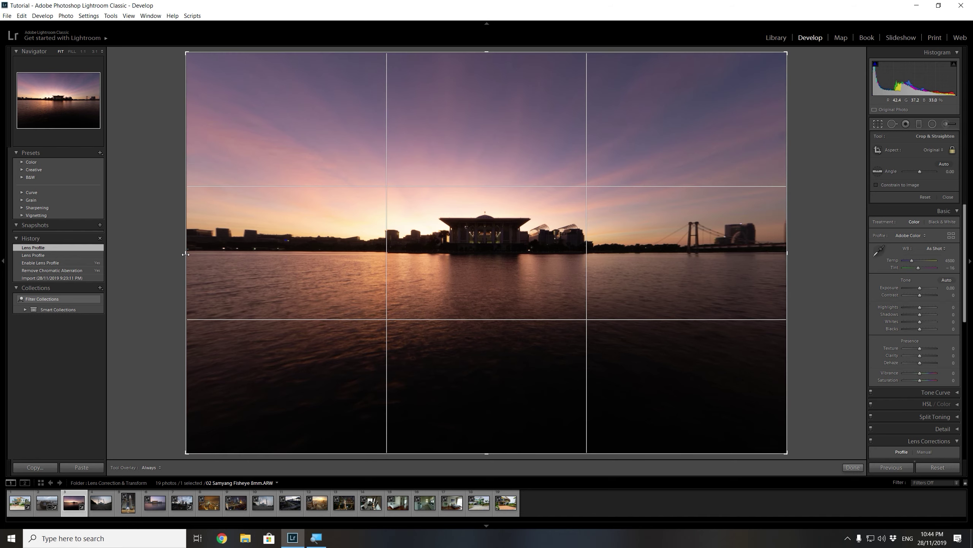
# Adjust the sunset crop's side edges, finishing with the right edge dragged outward
pyautogui.moveTo(186, 254); pyautogui.dragTo(200, 253)
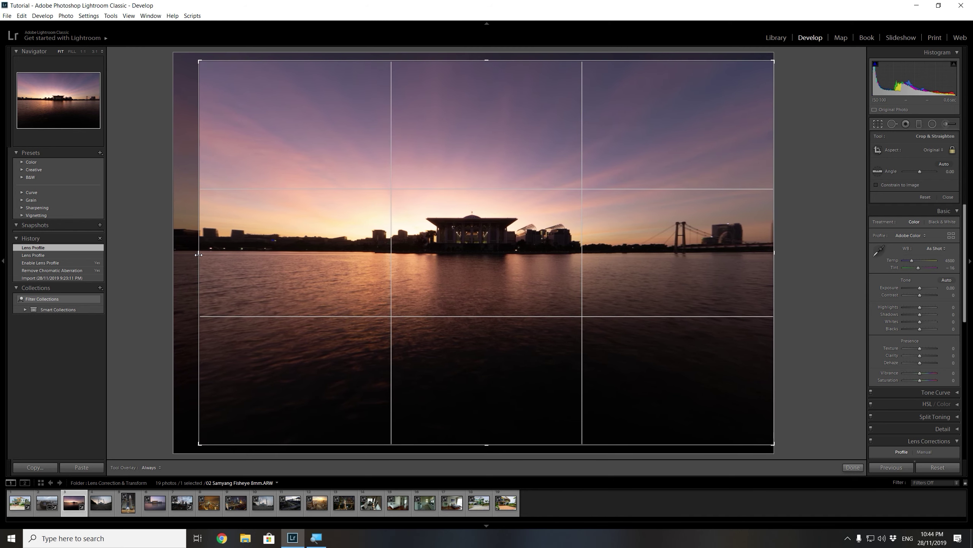
pyautogui.moveTo(777, 249); pyautogui.dragTo(759, 250)
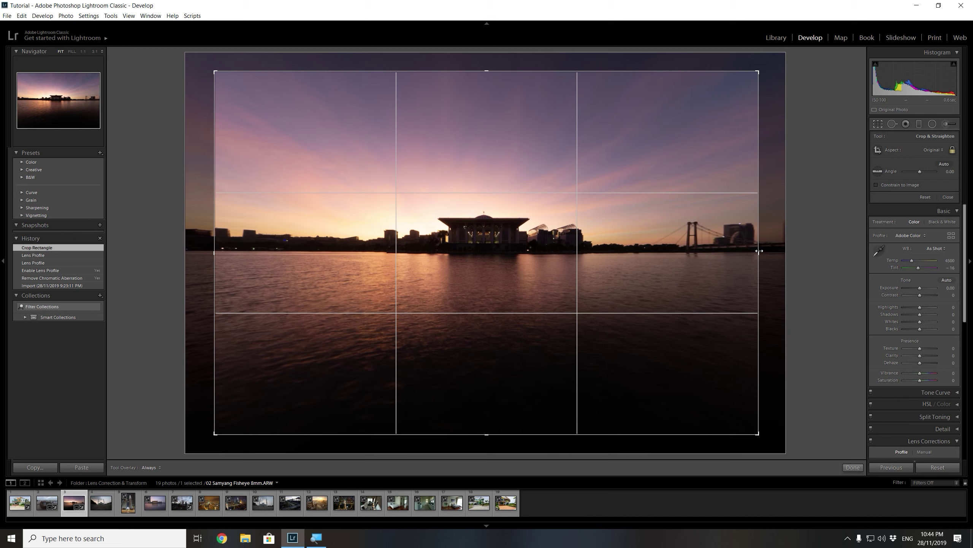
pyautogui.moveTo(759, 250); pyautogui.dragTo(753, 249)
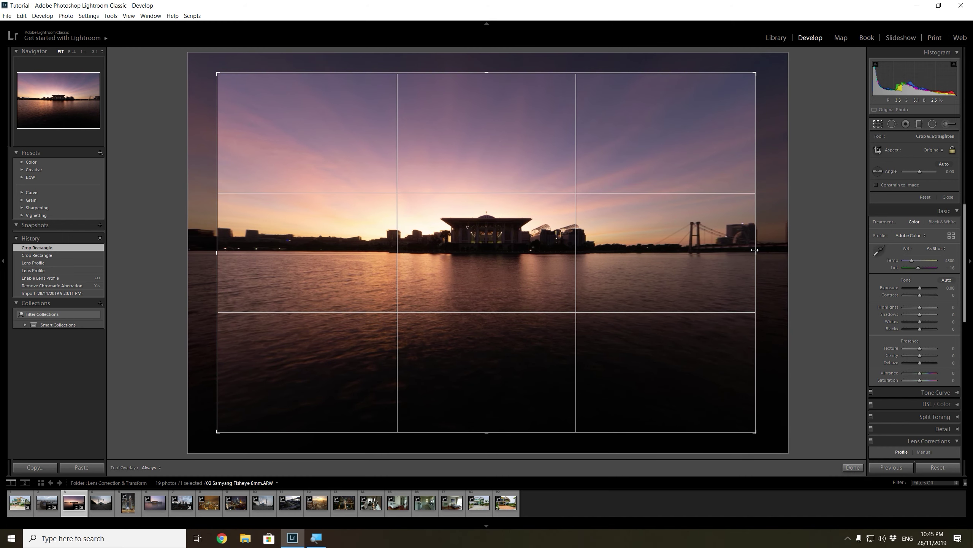
pyautogui.moveTo(755, 252); pyautogui.dragTo(771, 252)
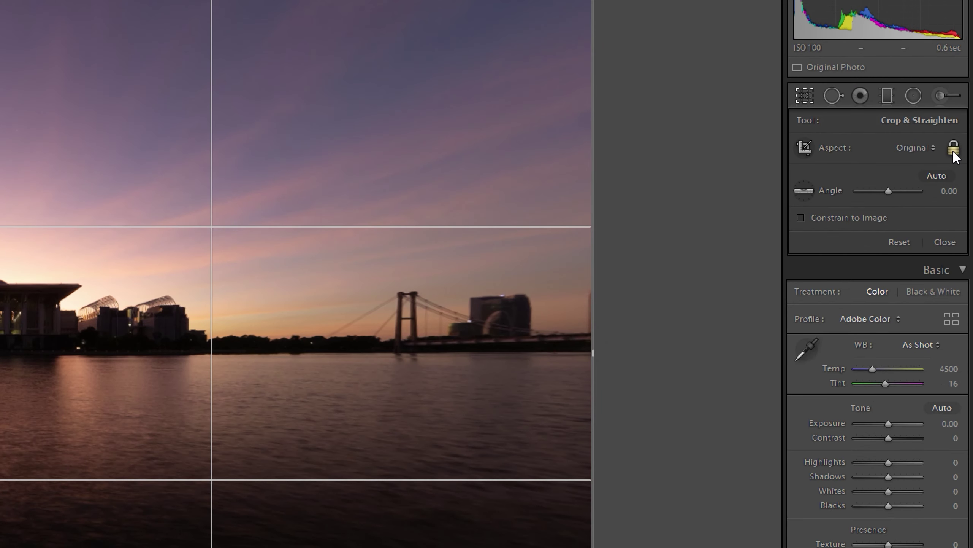
# Toggle the crop aspect lock and shrink the crop from the right and top-right
pyautogui.click(953, 150)
pyautogui.click(953, 150)
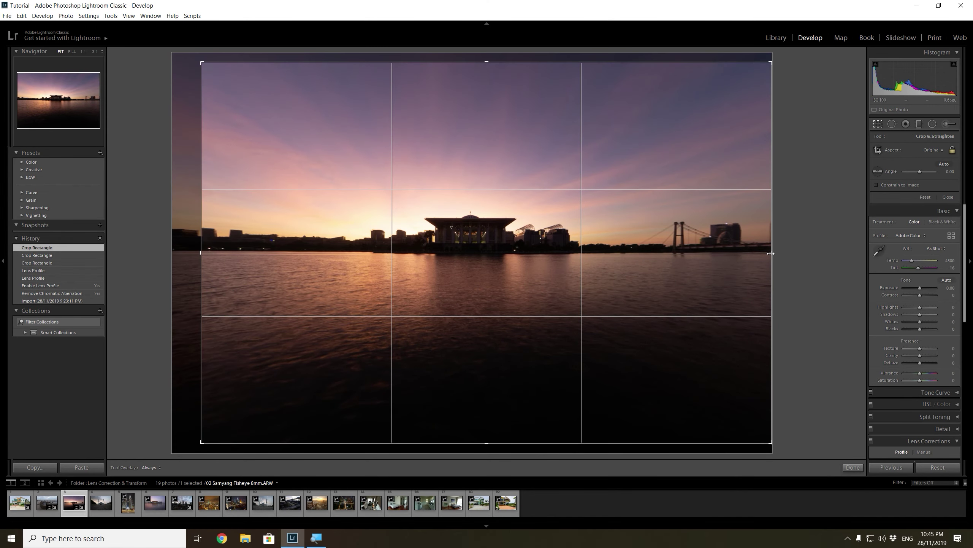
pyautogui.moveTo(771, 253); pyautogui.dragTo(732, 253)
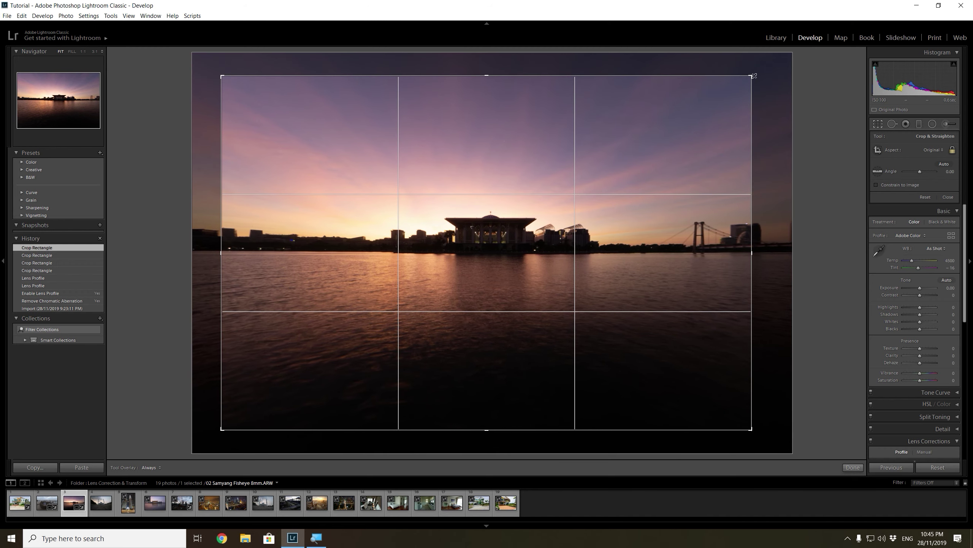
pyautogui.moveTo(754, 79)
pyautogui.mouseDown()
pyautogui.moveTo(742, 105)
pyautogui.moveTo(810, 78)
pyautogui.mouseUp()
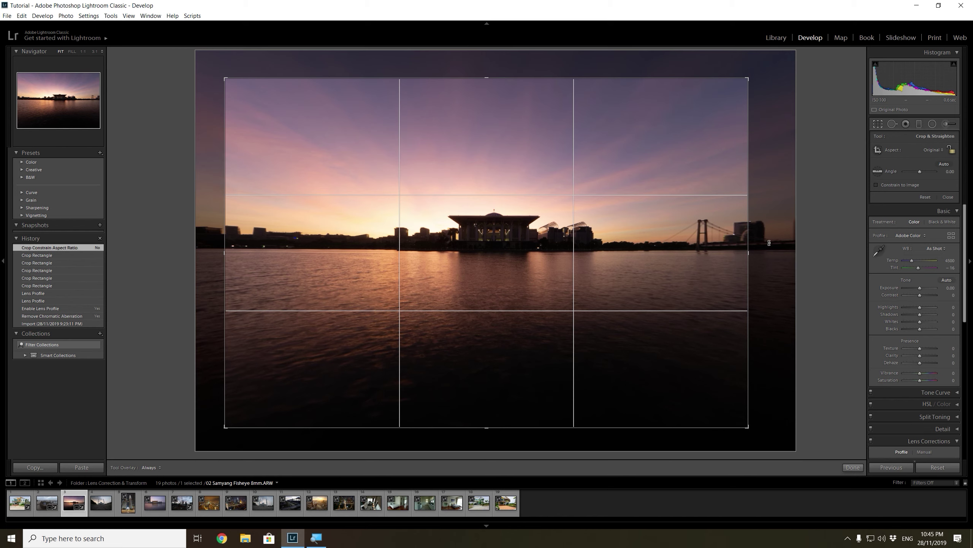
# Extend the crop to the photo's full height and trim it in from both sides
pyautogui.moveTo(749, 253); pyautogui.dragTo(776, 253)
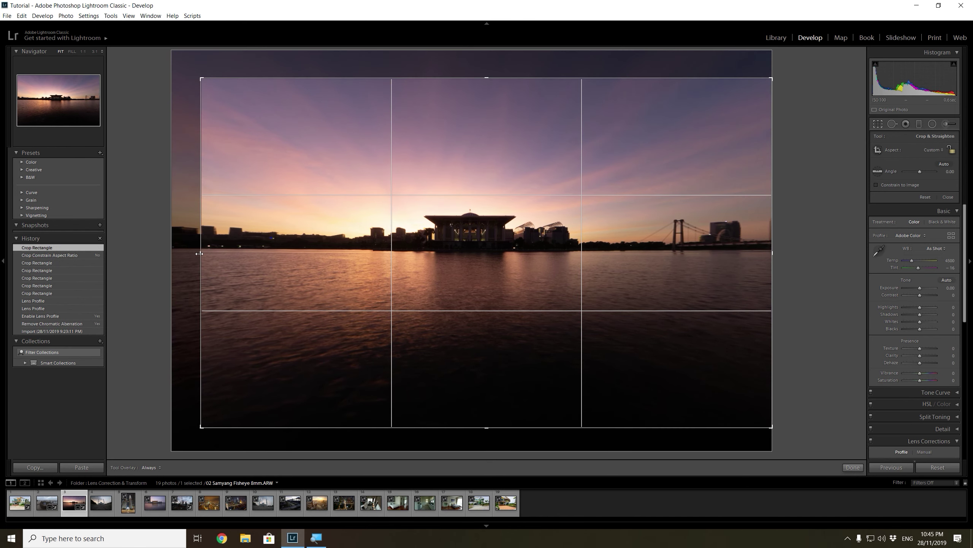
pyautogui.moveTo(200, 254); pyautogui.dragTo(170, 254)
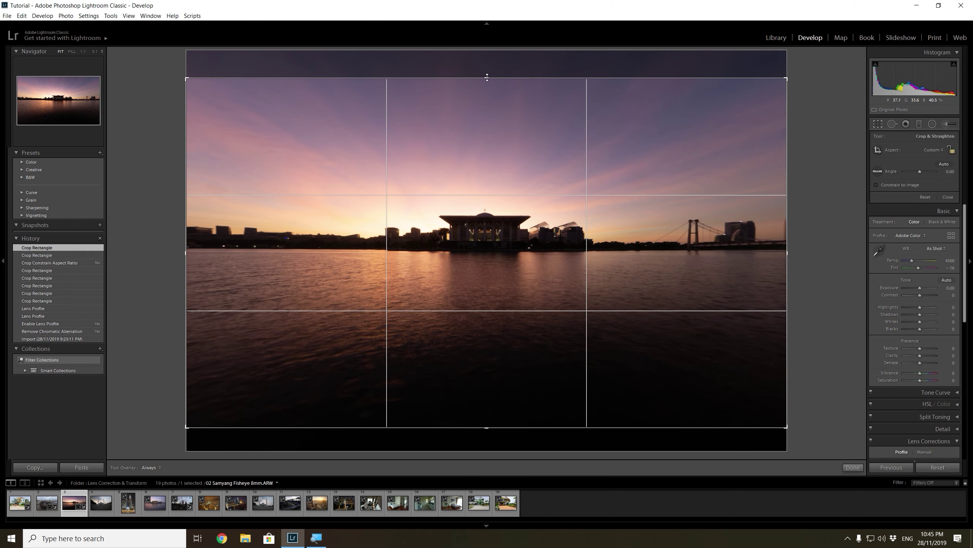
pyautogui.moveTo(487, 77); pyautogui.dragTo(487, 49)
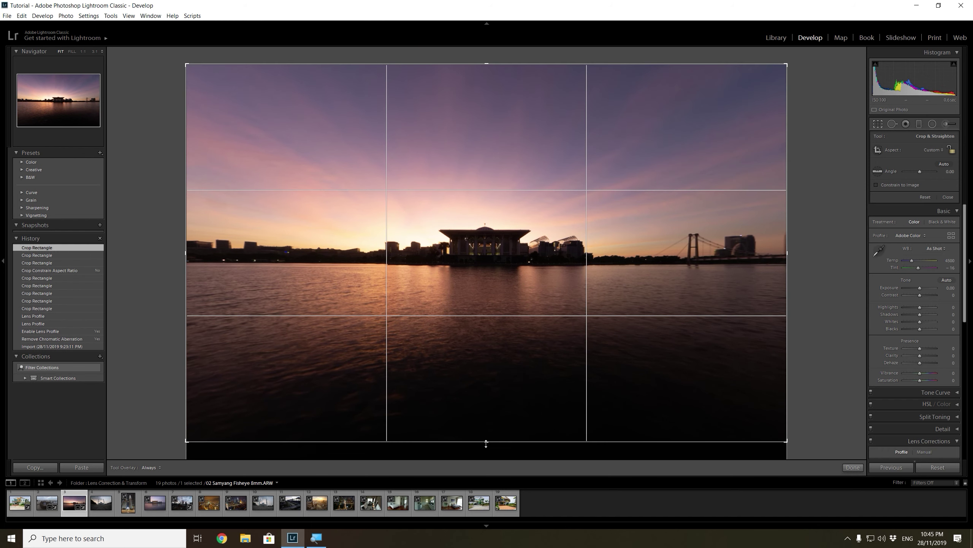
pyautogui.moveTo(486, 443); pyautogui.dragTo(486, 460)
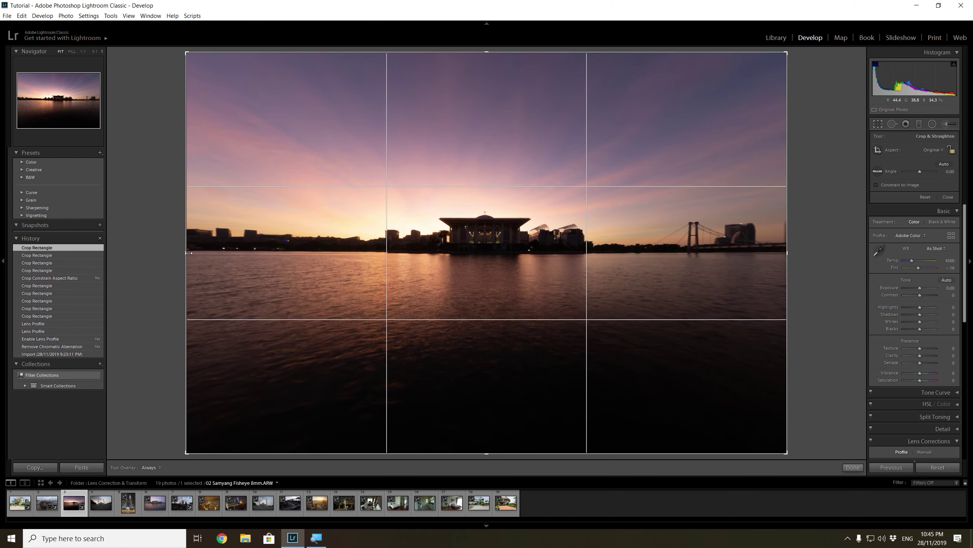
pyautogui.moveTo(189, 252); pyautogui.dragTo(207, 253)
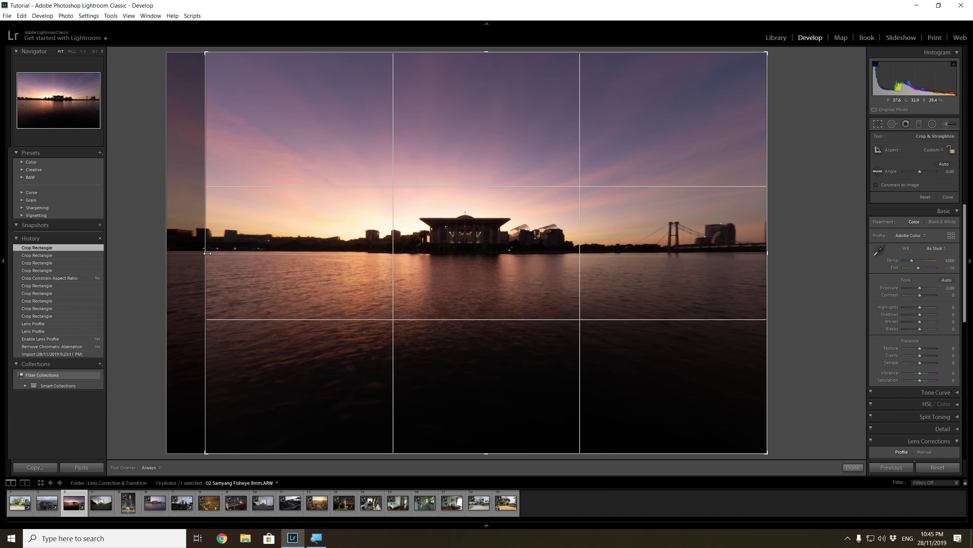
pyautogui.moveTo(768, 252); pyautogui.dragTo(734, 252)
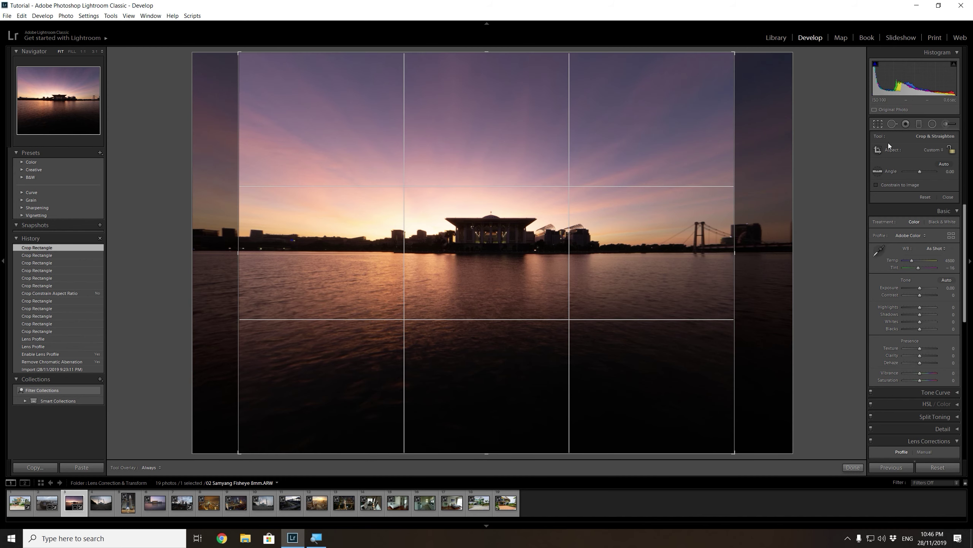
# Try a 1 x 1 square crop, then a 16 x 9 crop enlarged and repositioned
pyautogui.click(934, 151)
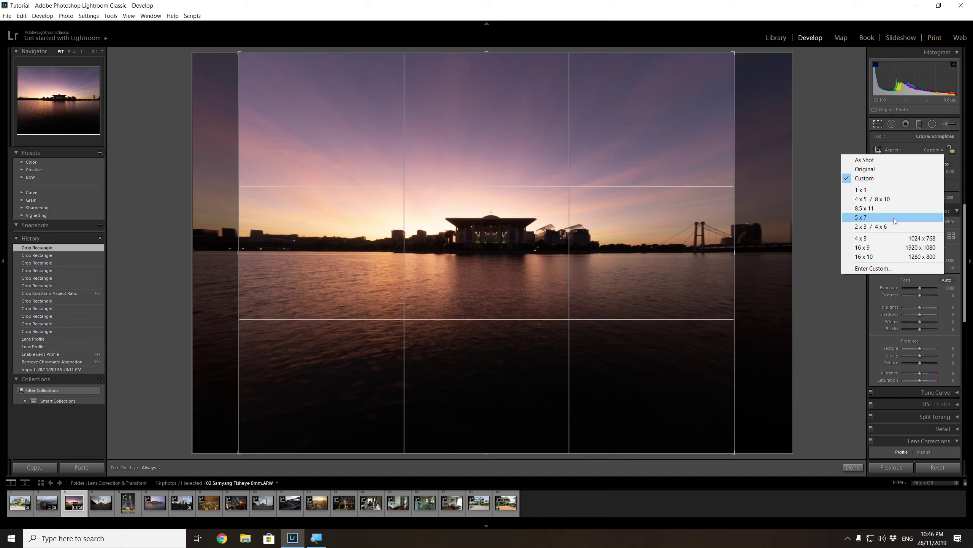
pyautogui.click(894, 190)
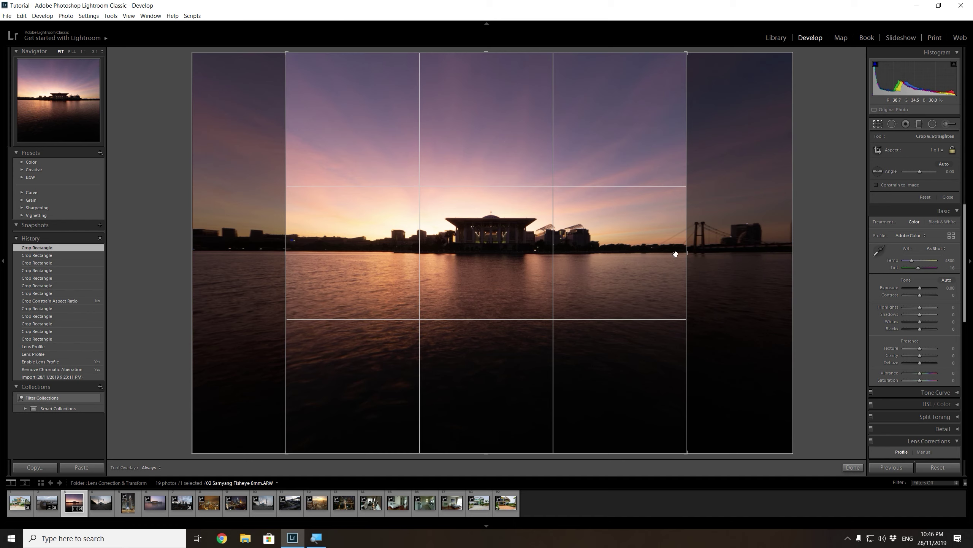
pyautogui.click(688, 252)
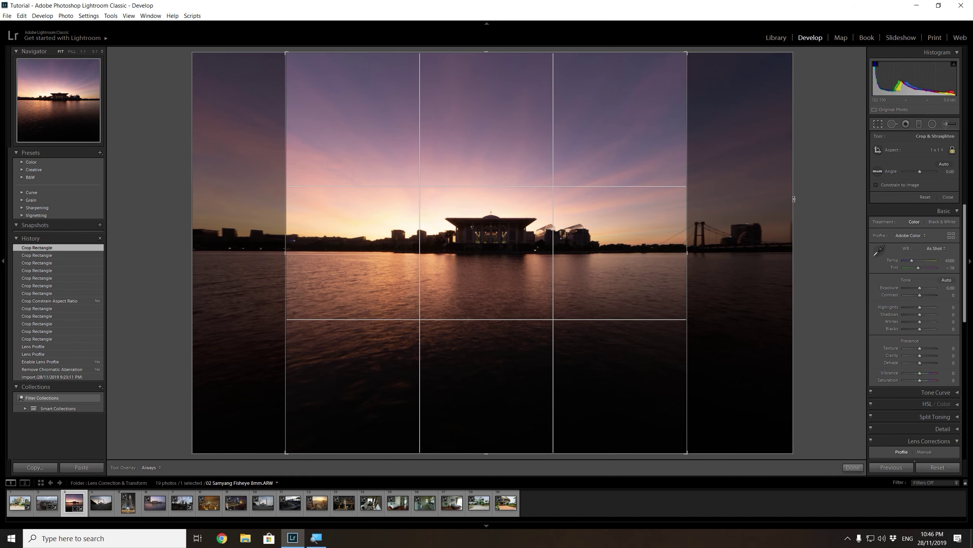
pyautogui.click(933, 151)
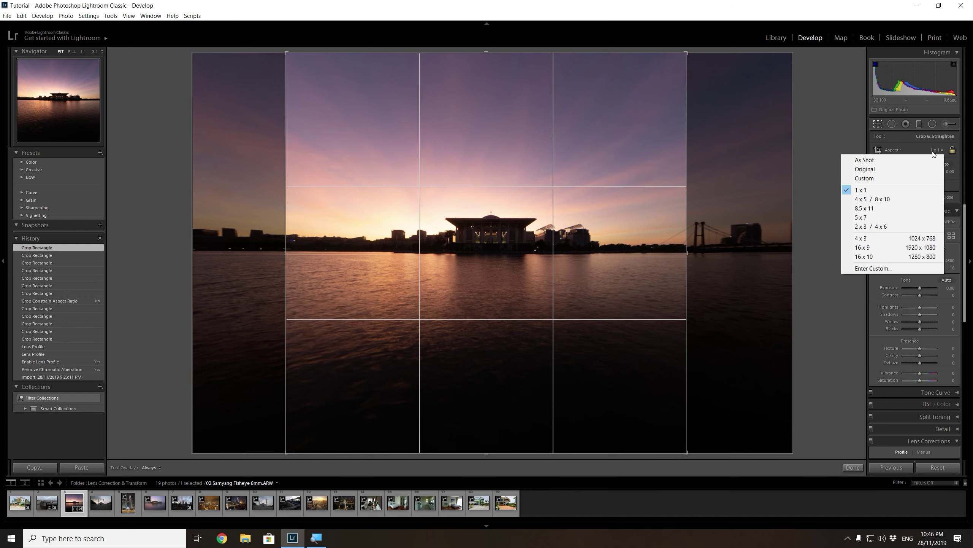
pyautogui.click(879, 246)
pyautogui.moveTo(488, 138); pyautogui.dragTo(488, 98)
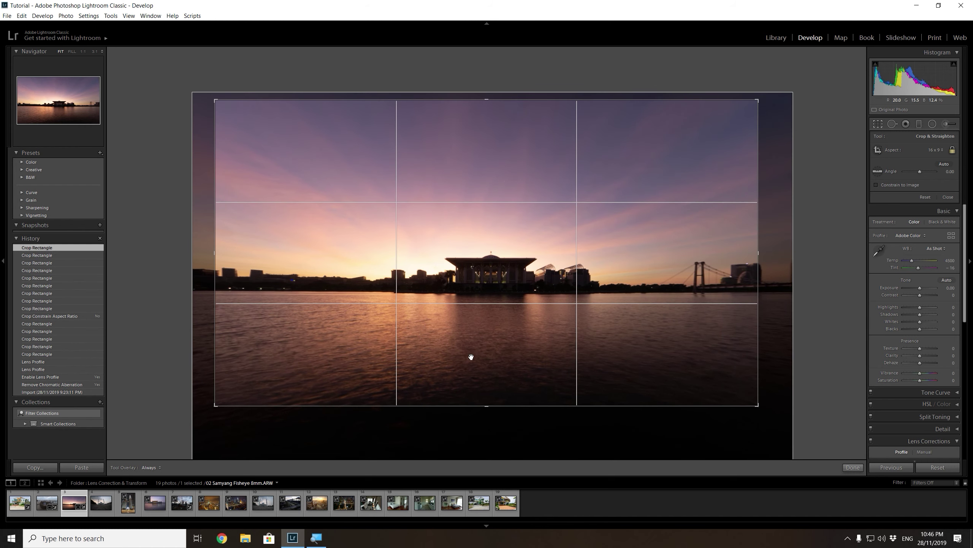
pyautogui.moveTo(487, 405); pyautogui.dragTo(491, 425)
pyautogui.moveTo(502, 344)
pyautogui.mouseDown()
pyautogui.moveTo(493, 319)
pyautogui.moveTo(500, 282)
pyautogui.mouseUp()
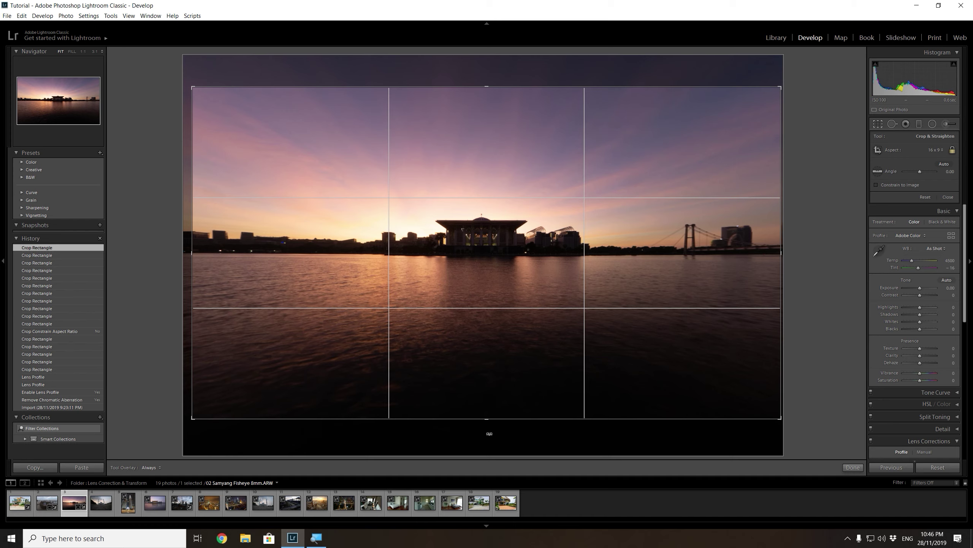
# Return the crop aspect to As Shot proportions
pyautogui.click(936, 150)
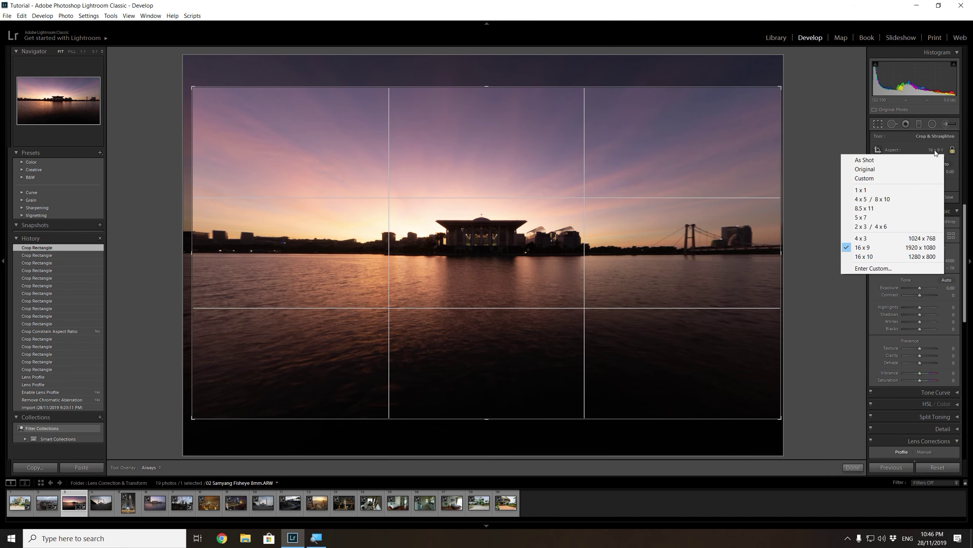
pyautogui.click(912, 158)
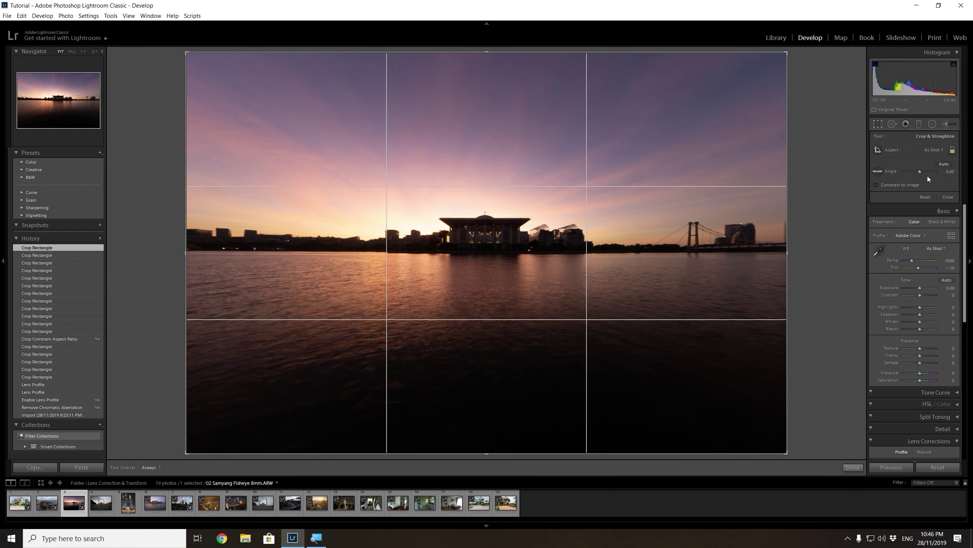
pyautogui.click(936, 150)
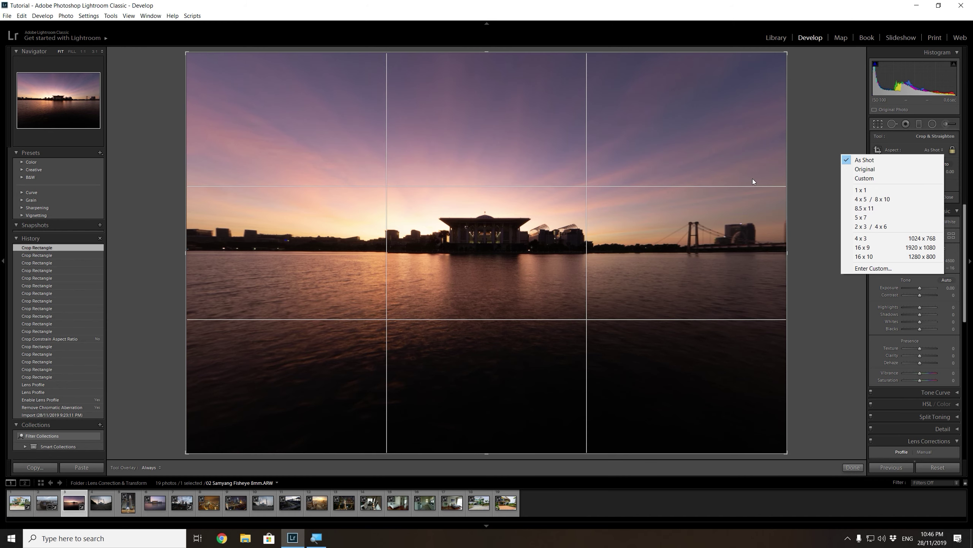
pyautogui.click(811, 121)
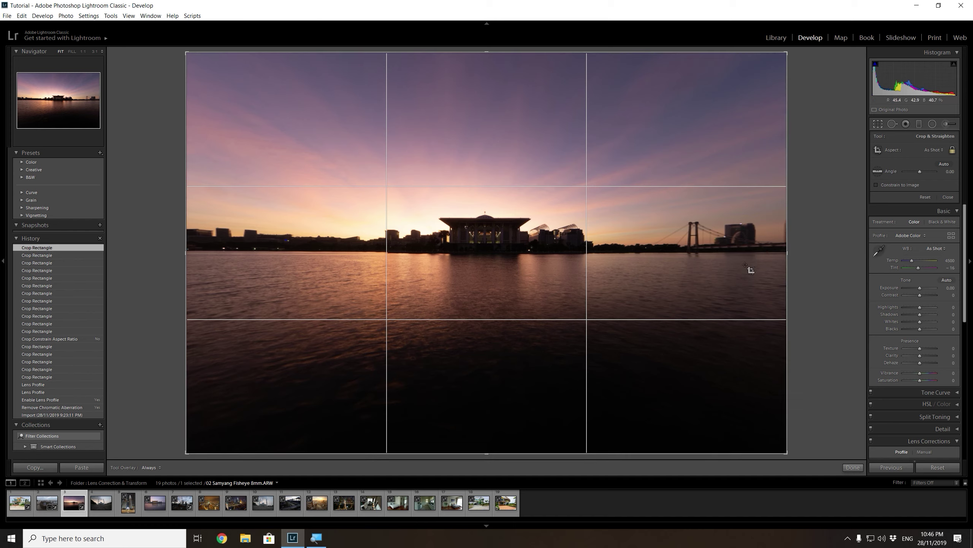
pyautogui.moveTo(101, 503)
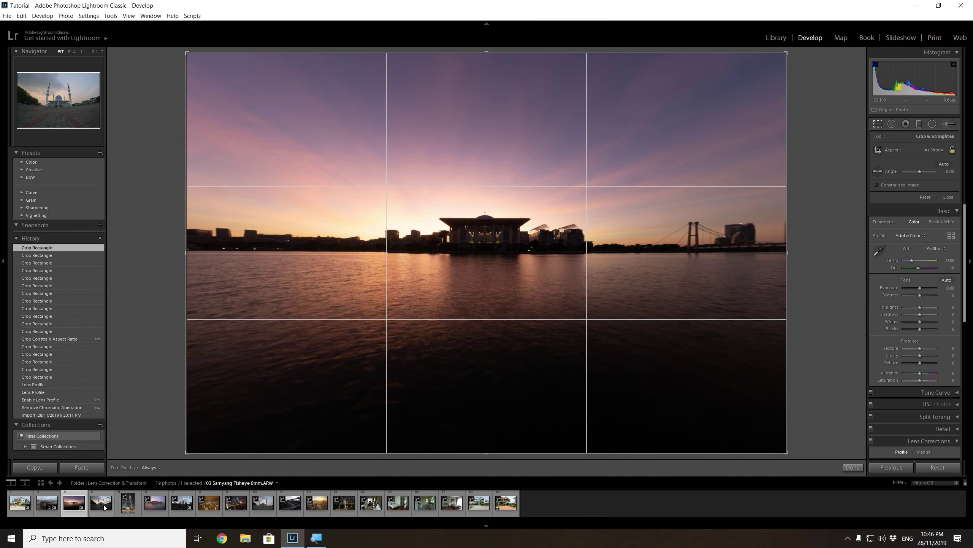
# Commit the sunset crop, disable its lens profile correction, and switch to the mosque photo
pyautogui.click(92, 506)
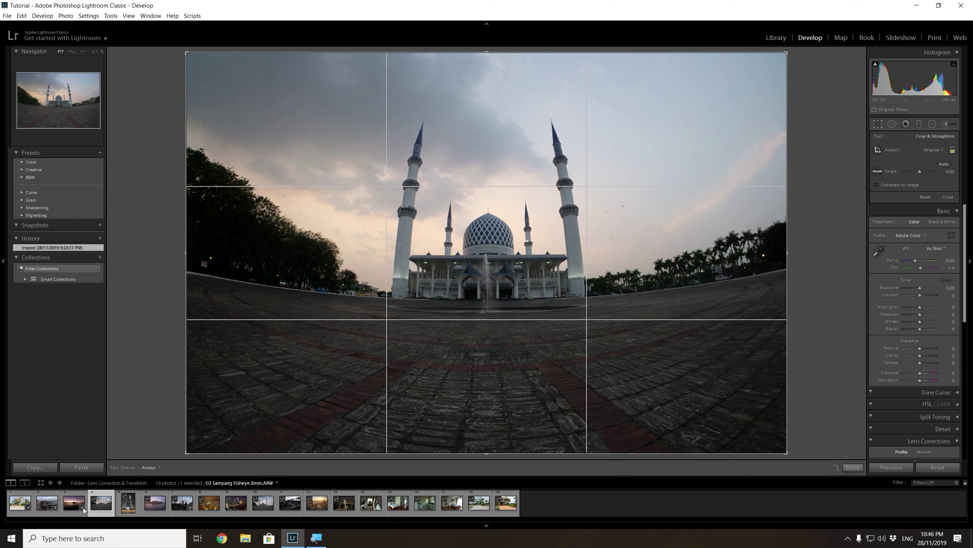
pyautogui.click(73, 506)
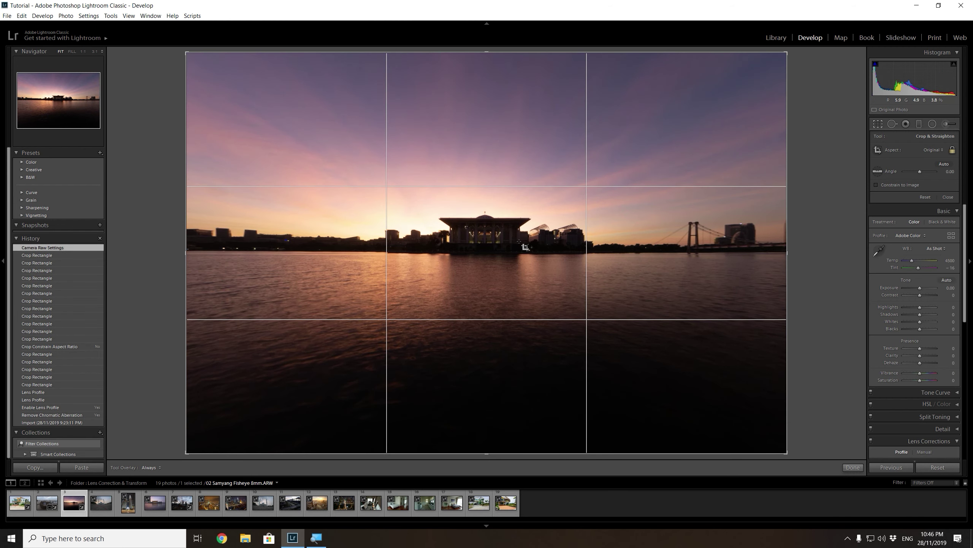
pyautogui.scroll(-5, 901, 289)
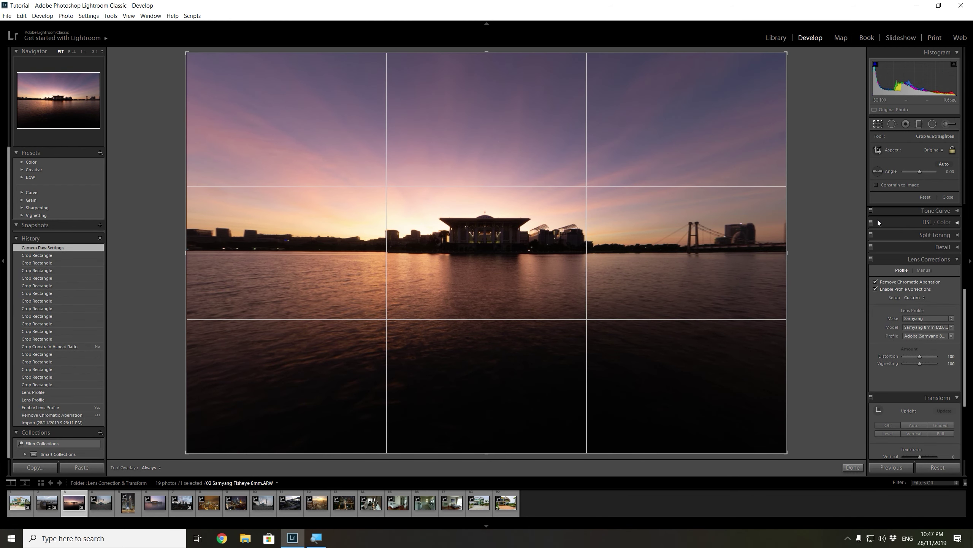
pyautogui.click(851, 467)
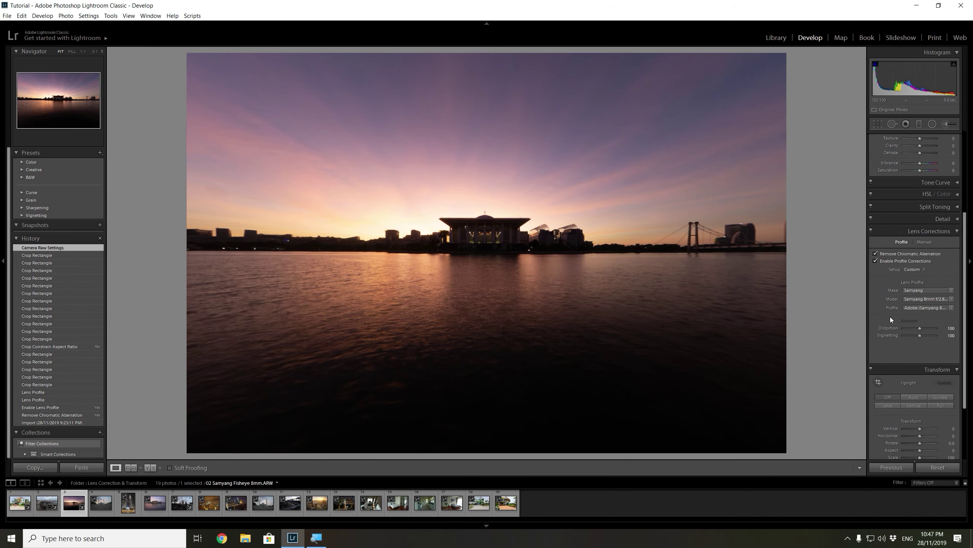
pyautogui.click(876, 261)
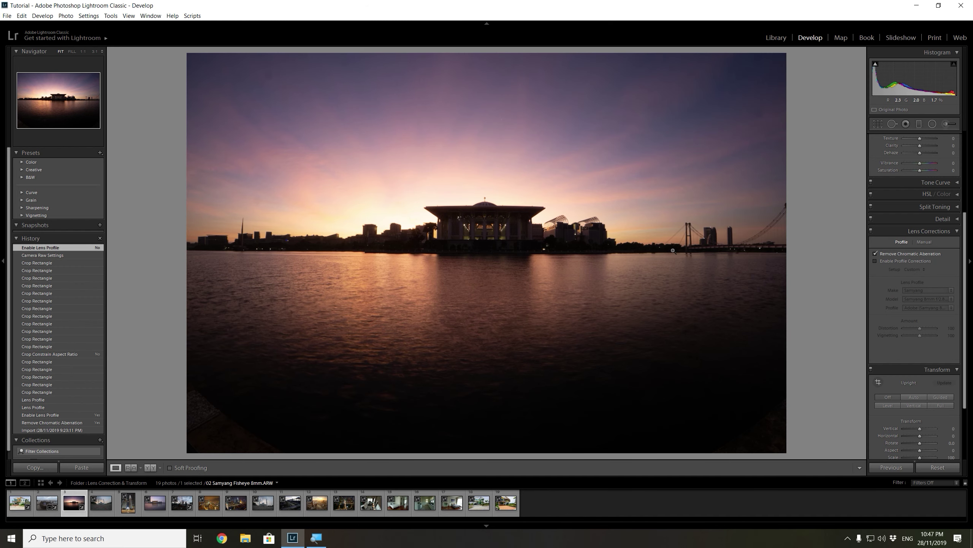
pyautogui.moveTo(101, 502)
pyautogui.click(96, 507)
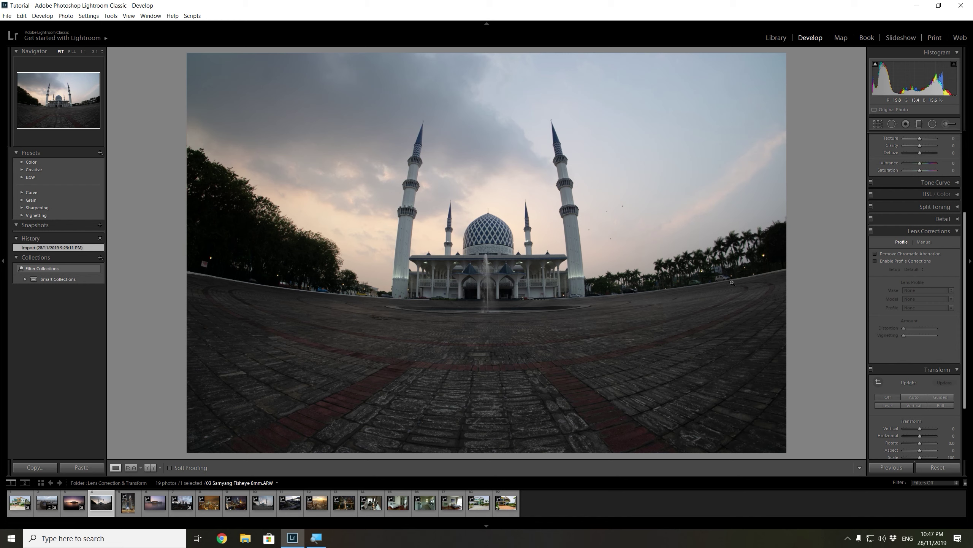
# Enable chromatic aberration removal and the Samyang 8mm f/2.8 UMC Fisheye II profile on the mosque photo
pyautogui.click(875, 254)
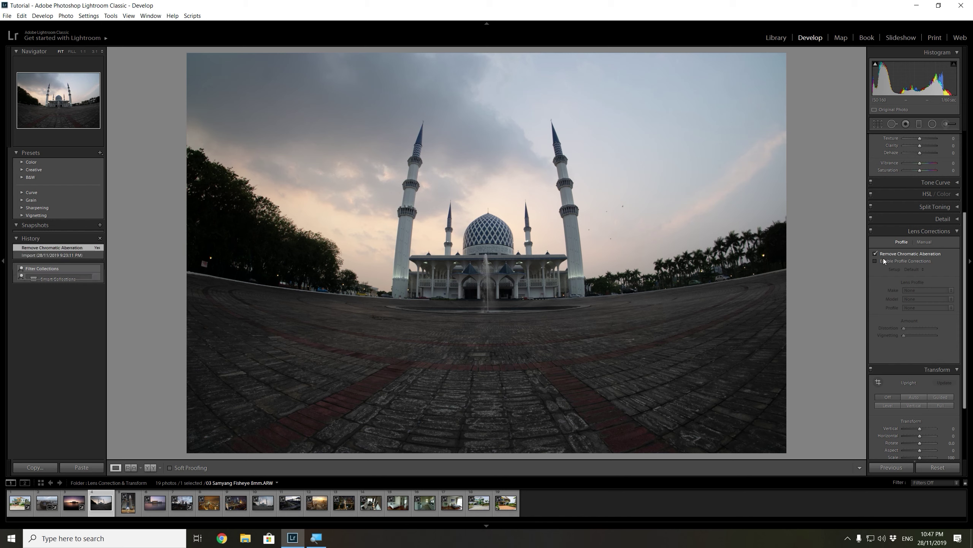
pyautogui.click(876, 260)
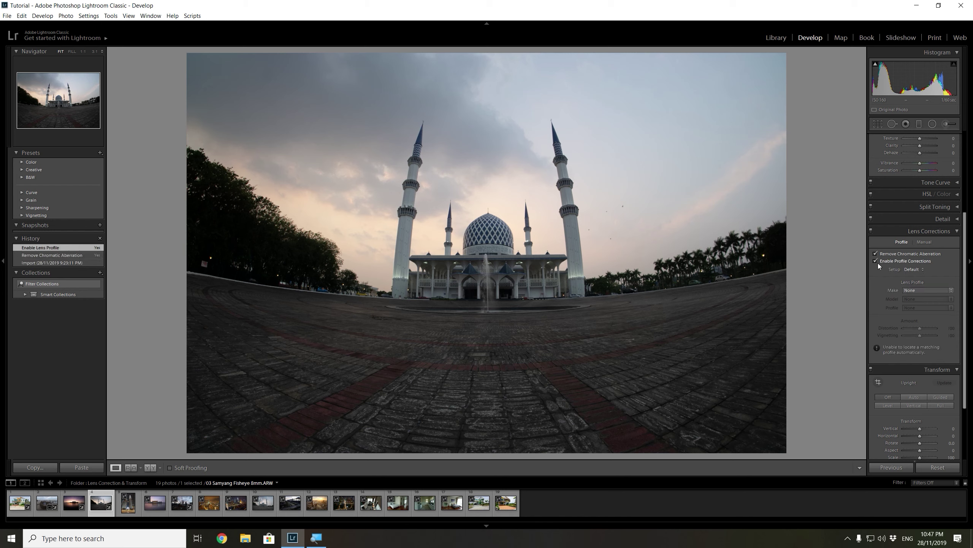
pyautogui.click(917, 290)
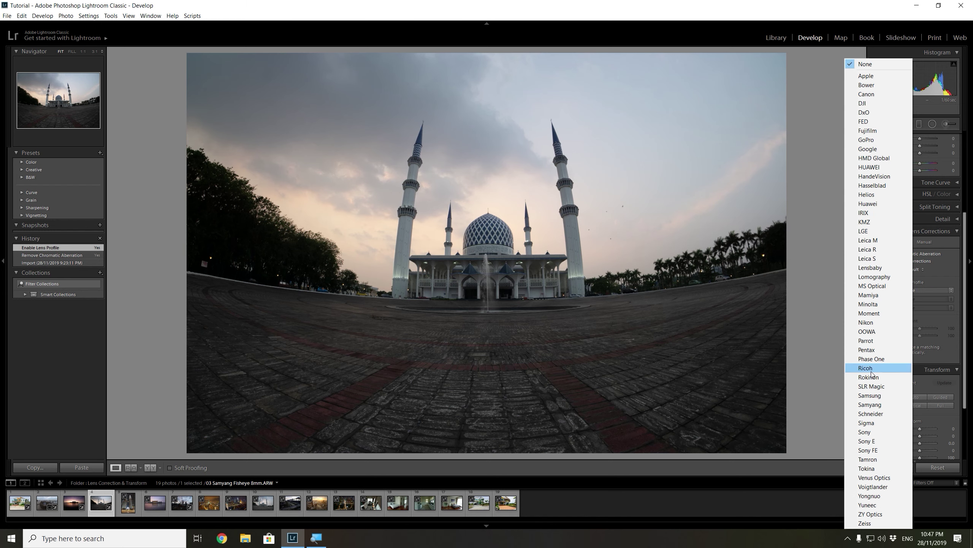
pyautogui.click(870, 404)
pyautogui.click(925, 300)
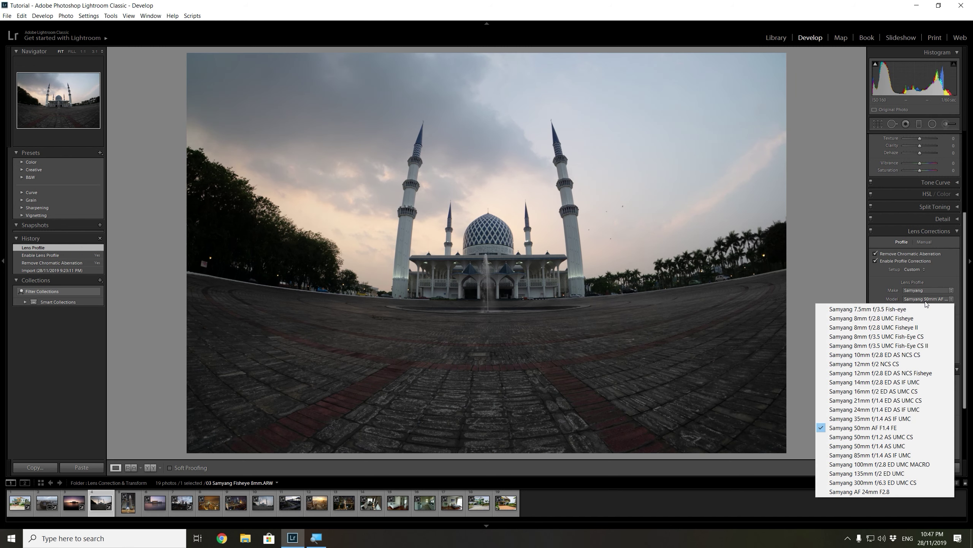
pyautogui.click(907, 328)
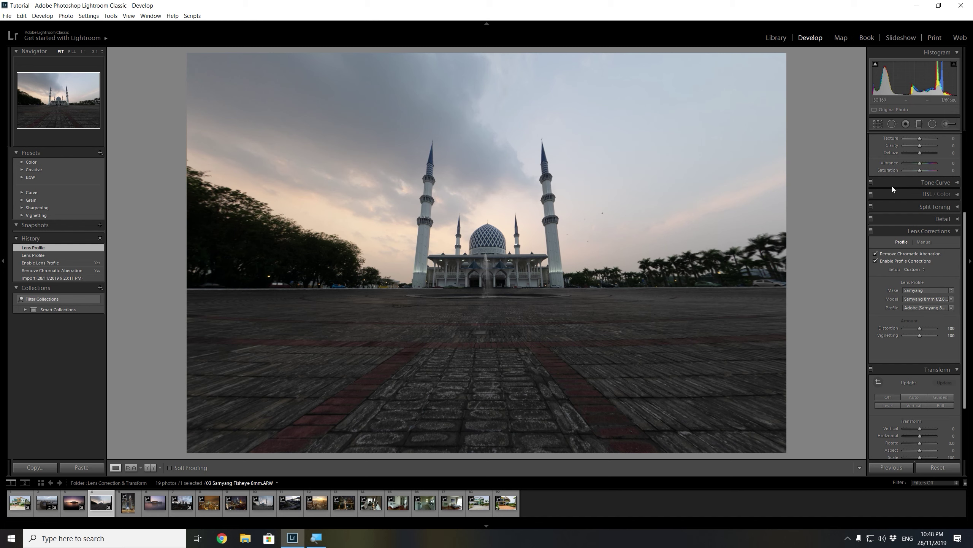
pyautogui.scroll(-2, 904, 305)
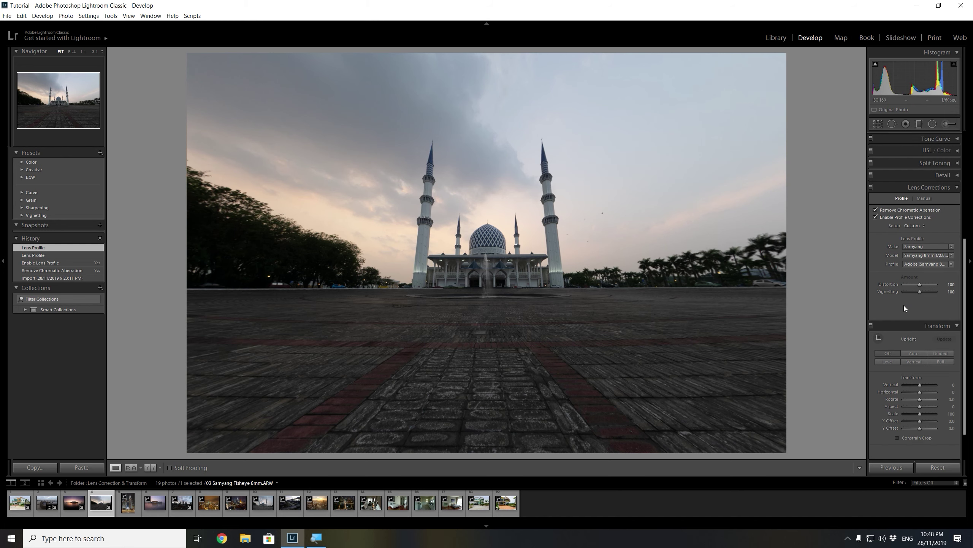
# Set the mosque photo's Transform Vertical to -90 and start a crop constrained to the image
pyautogui.click(920, 385)
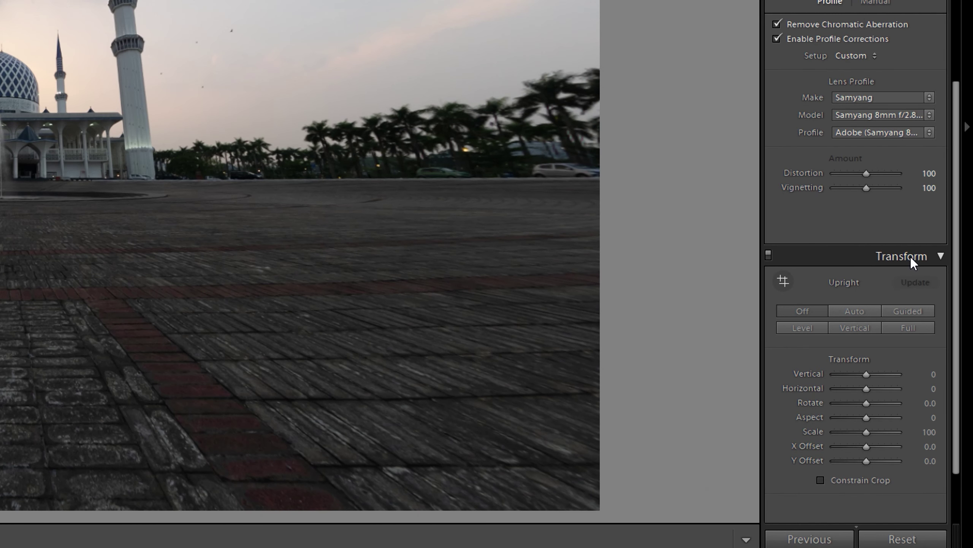
pyautogui.click(866, 389)
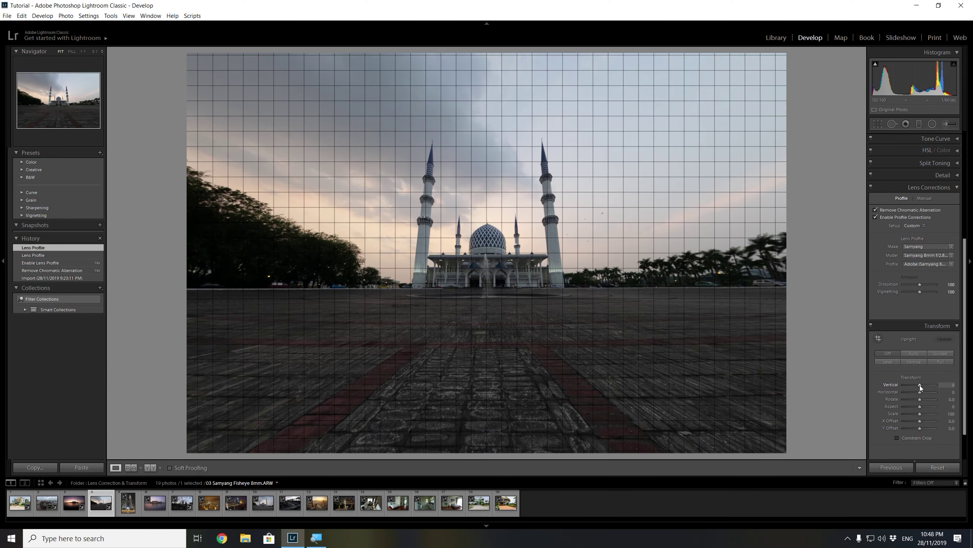
pyautogui.moveTo(920, 385); pyautogui.dragTo(905, 387)
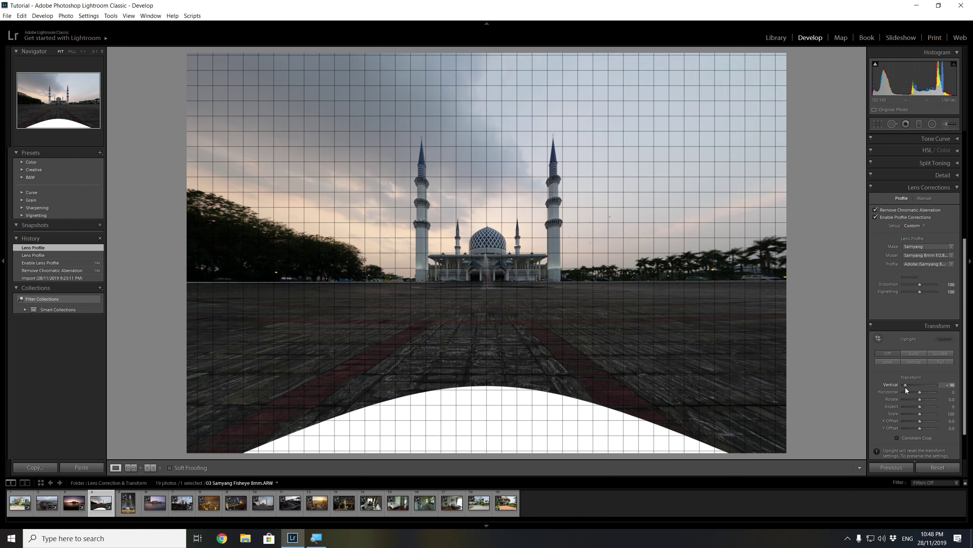
pyautogui.moveTo(905, 387); pyautogui.dragTo(905, 387)
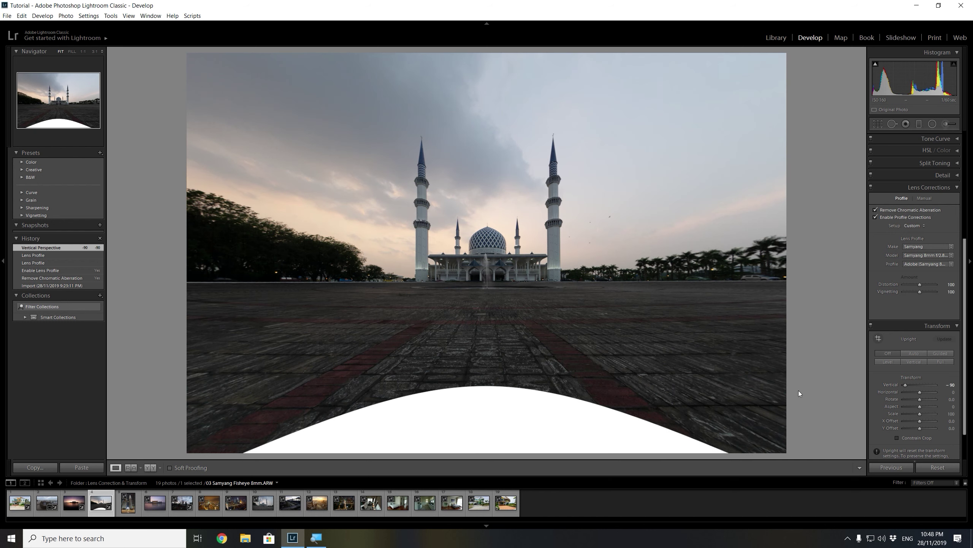
pyautogui.moveTo(908, 387); pyautogui.dragTo(904, 387)
pyautogui.click(878, 126)
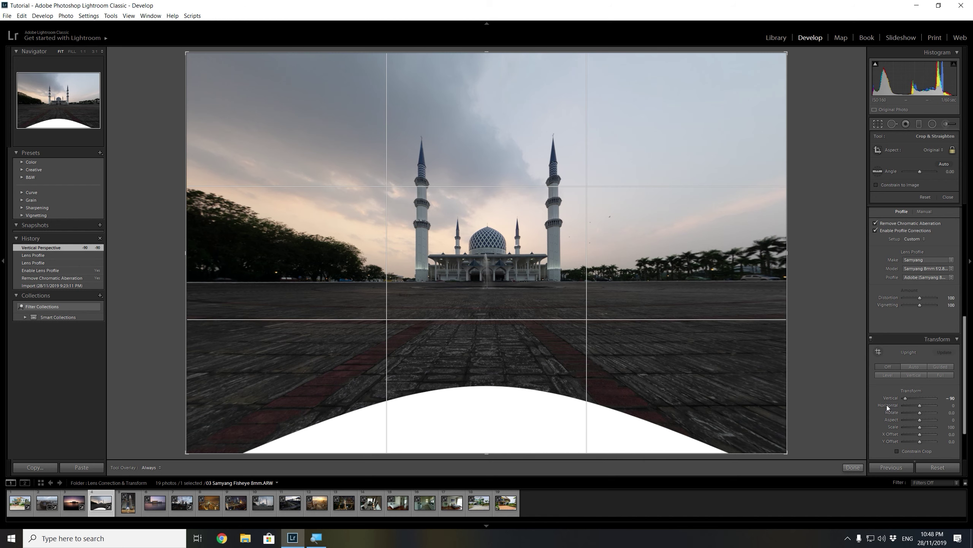
pyautogui.click(876, 185)
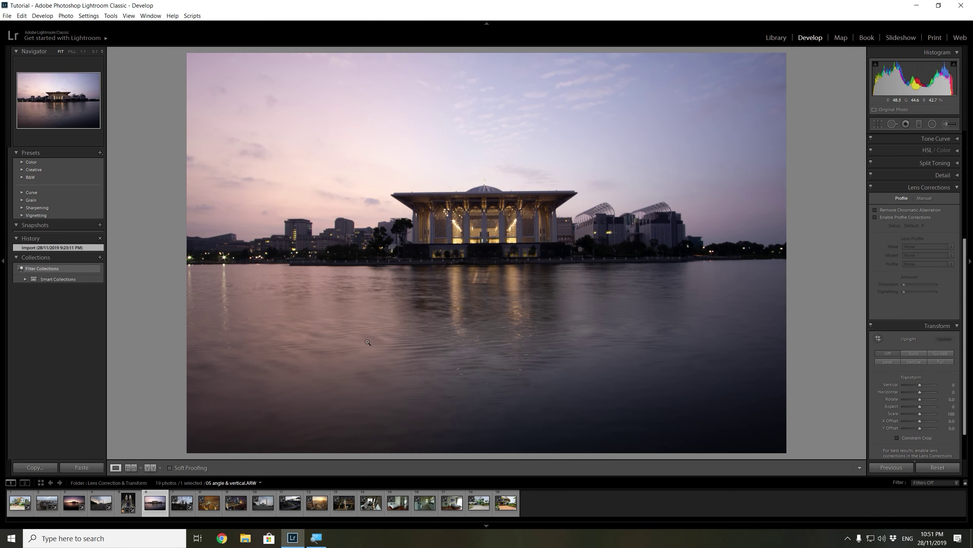
# Apply aberration removal and the Samyang 12mm f/2 NCS CS profile to the palace photo, comparing before/after
pyautogui.click(895, 211)
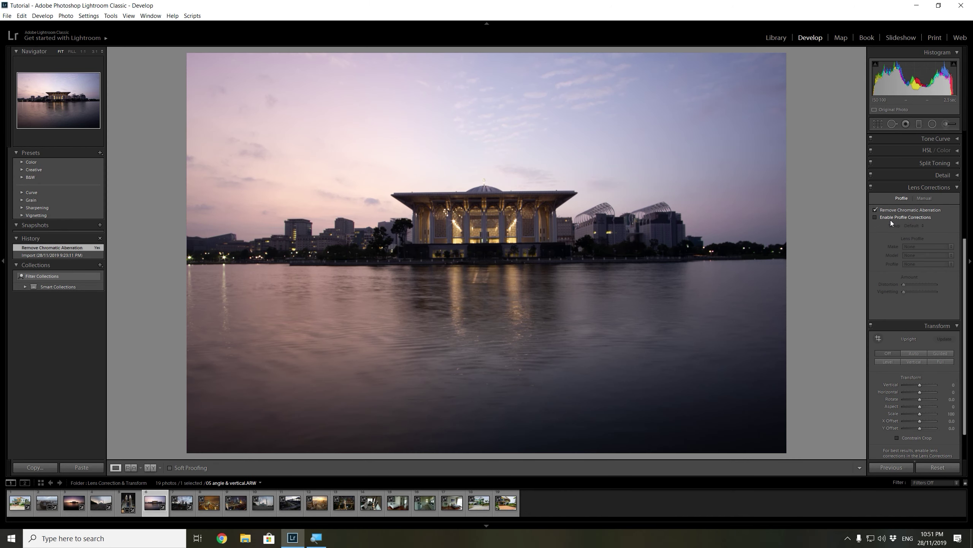
pyautogui.click(890, 218)
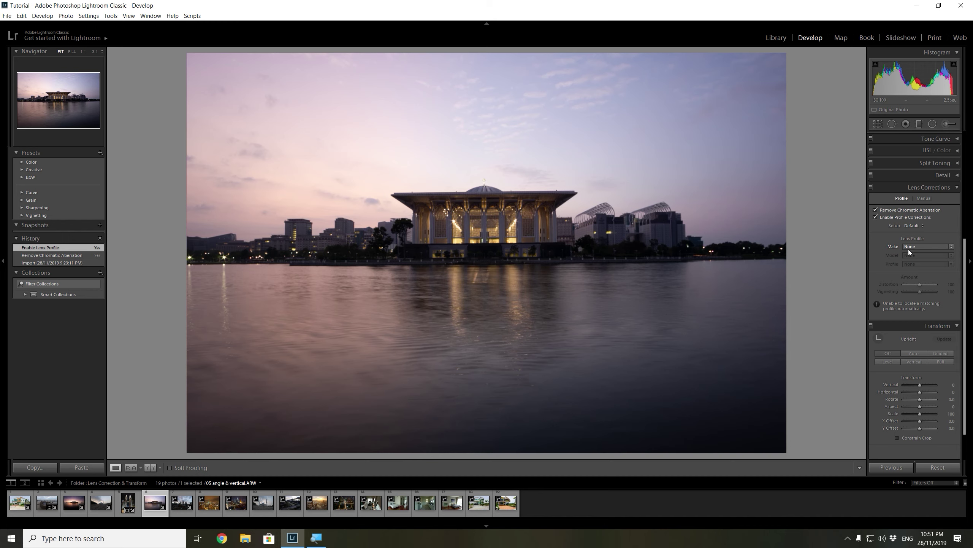
pyautogui.click(909, 250)
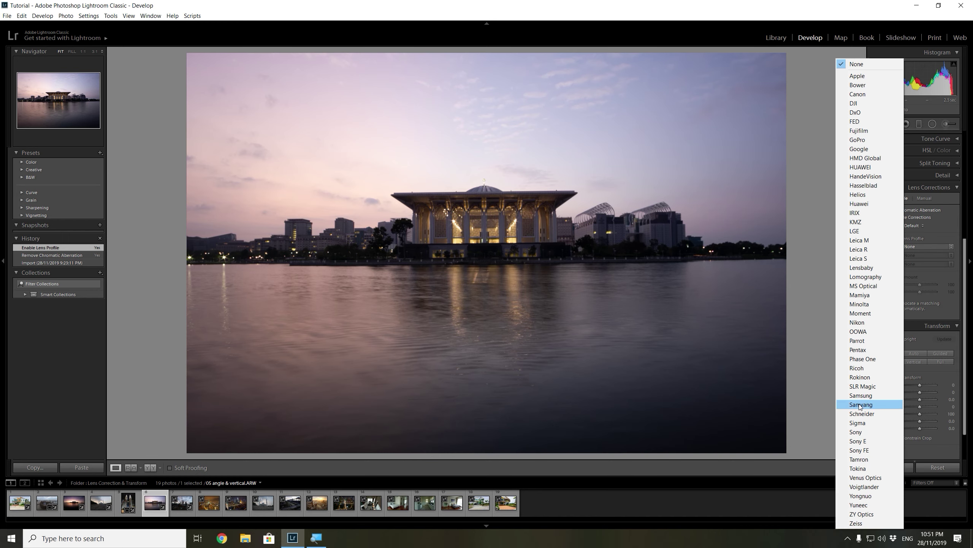
pyautogui.click(860, 404)
pyautogui.click(910, 255)
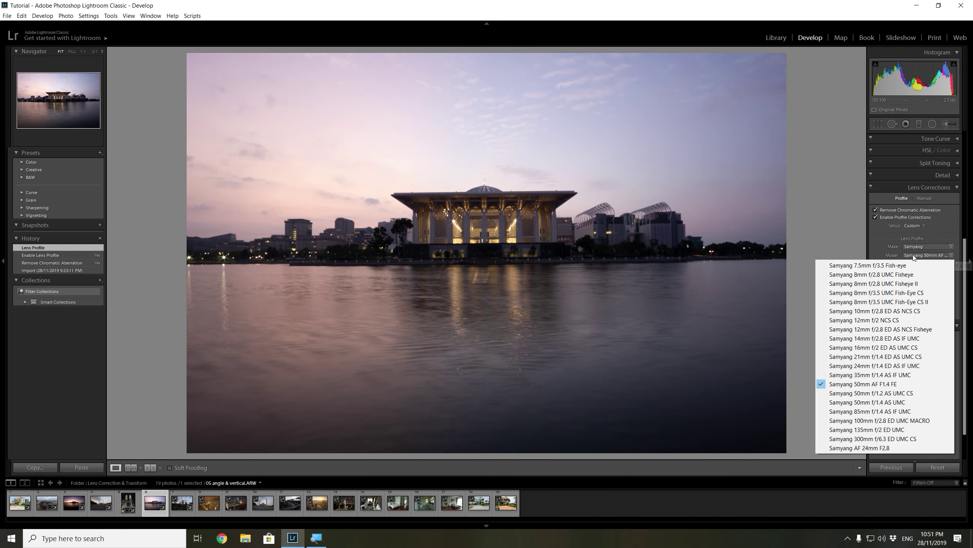
pyautogui.click(903, 320)
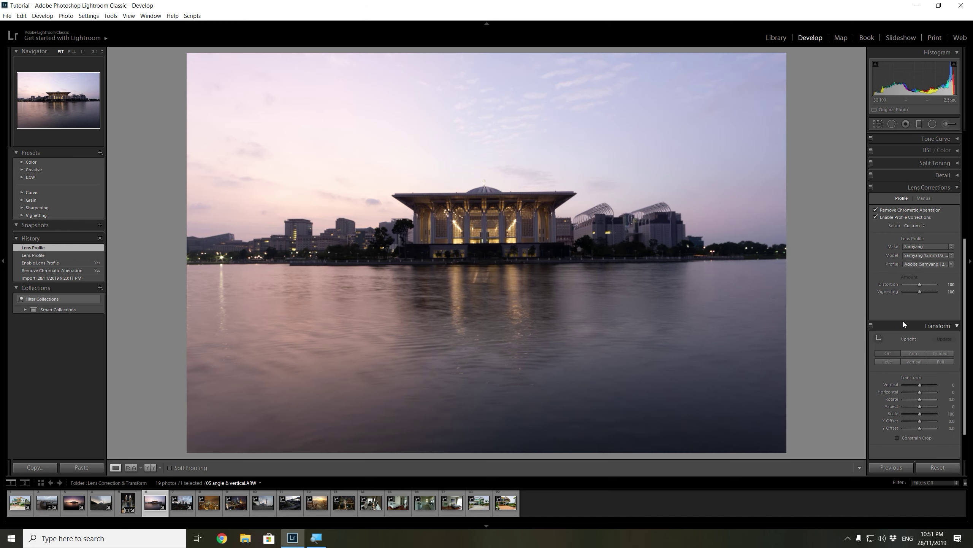
pyautogui.click(876, 217)
pyautogui.click(876, 217)
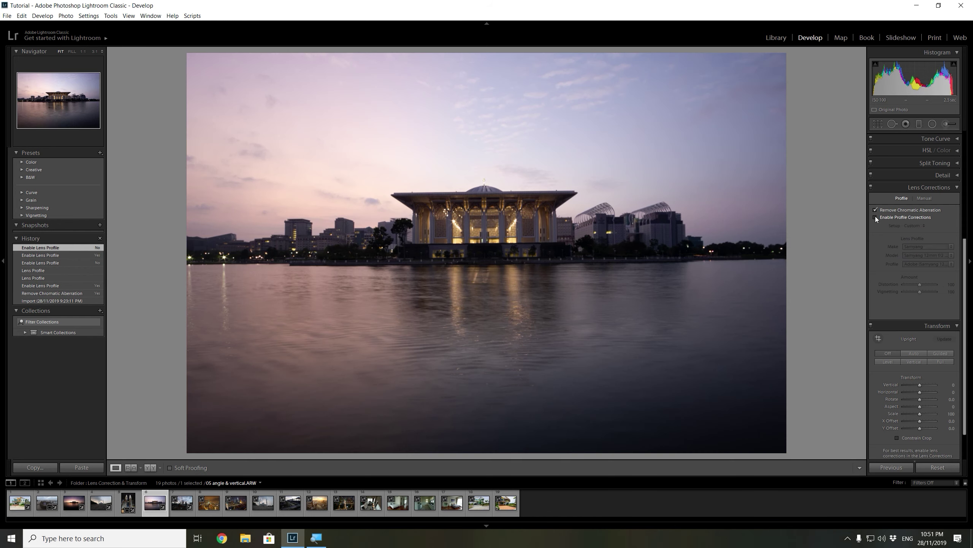
pyautogui.click(876, 217)
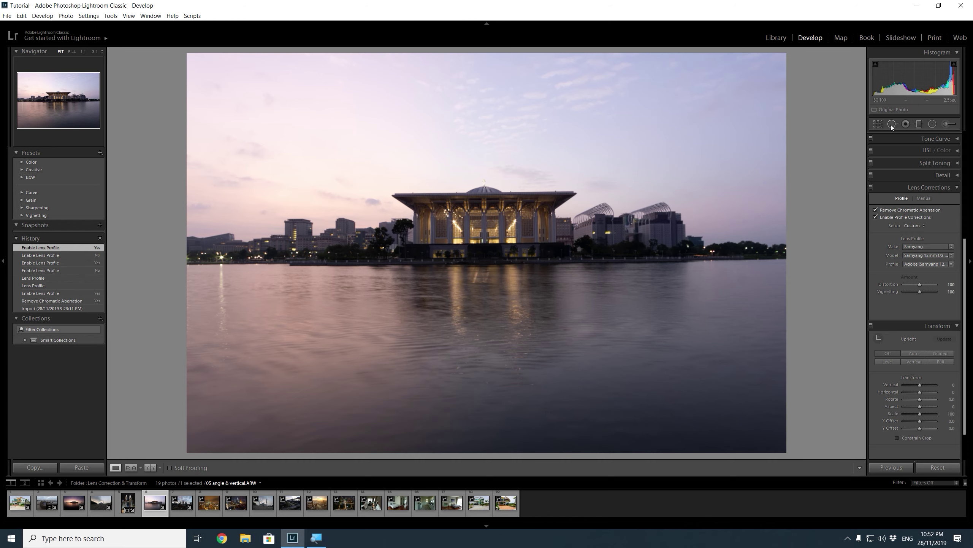
pyautogui.click(878, 124)
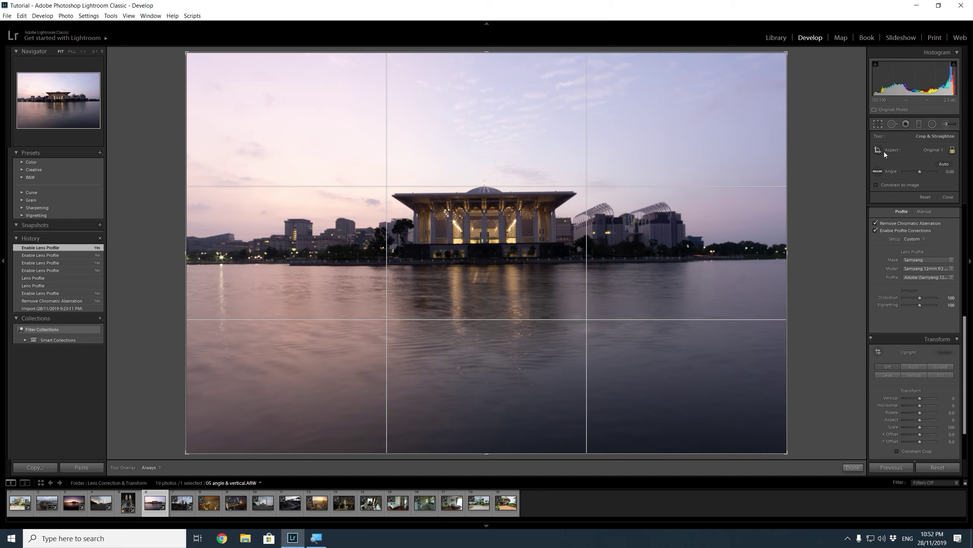
# Level the palace photo along its roofline to 0.73°, set Vertical to -12, and apply
pyautogui.click(878, 172)
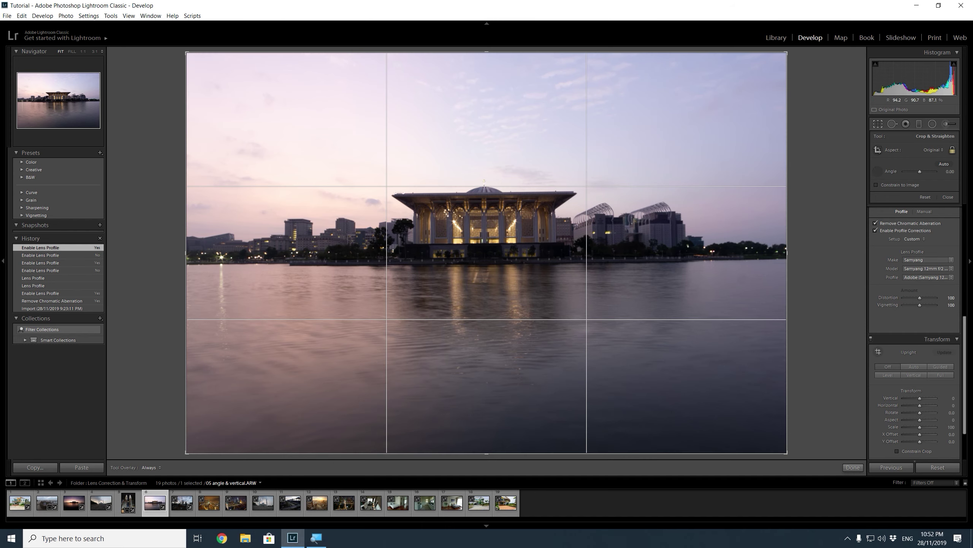
pyautogui.moveTo(470, 190); pyautogui.dragTo(545, 188)
pyautogui.moveTo(570, 186); pyautogui.dragTo(574, 191)
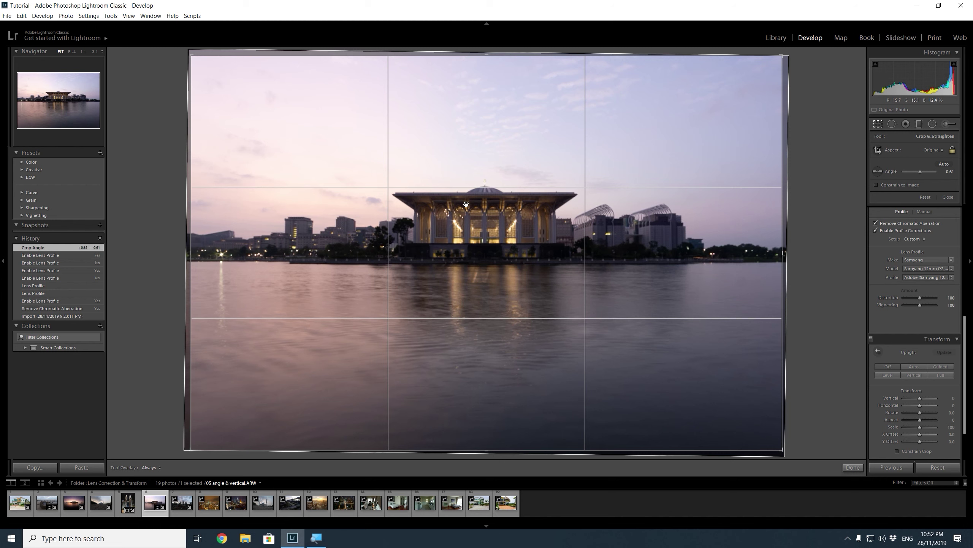
pyautogui.click(878, 172)
pyautogui.moveTo(397, 194); pyautogui.dragTo(416, 192)
pyautogui.moveTo(479, 190); pyautogui.dragTo(575, 191)
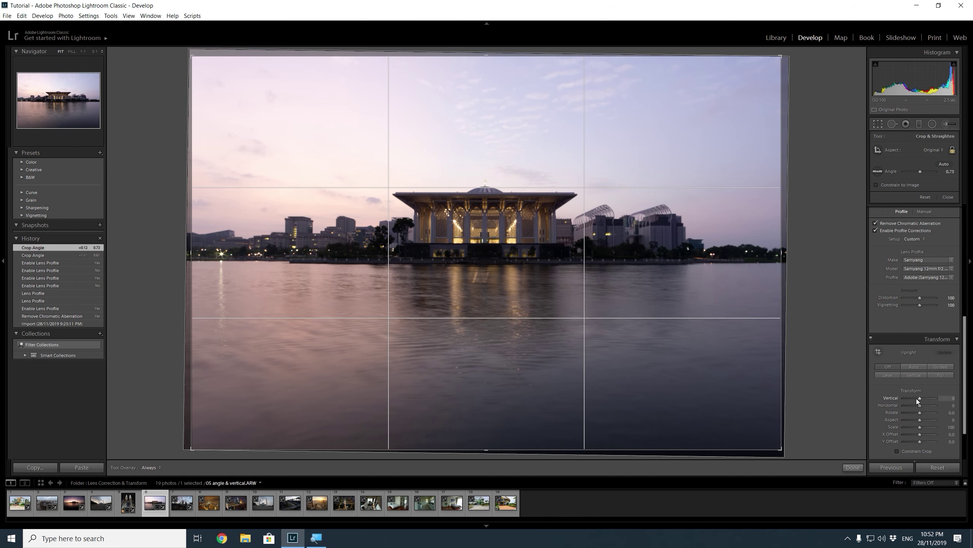
pyautogui.moveTo(920, 398); pyautogui.dragTo(917, 399)
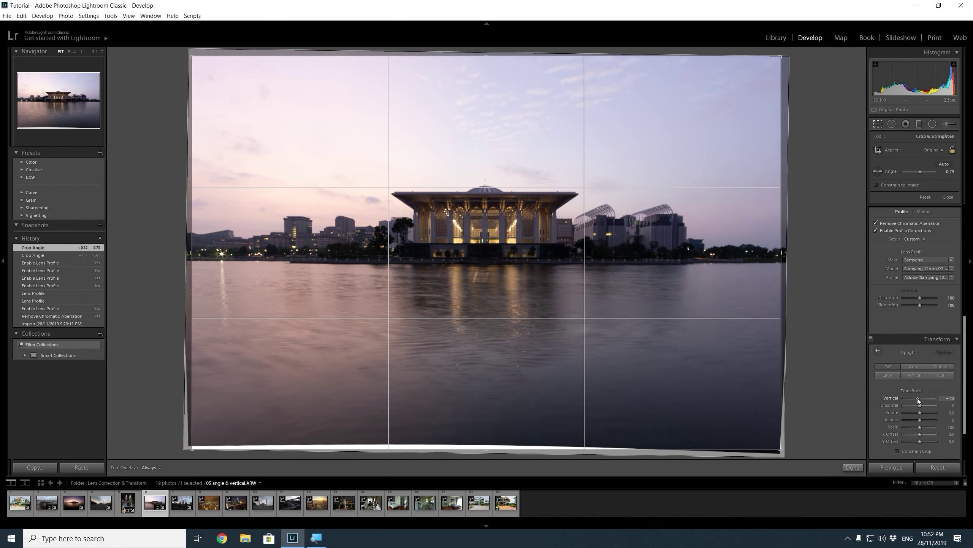
pyautogui.click(853, 467)
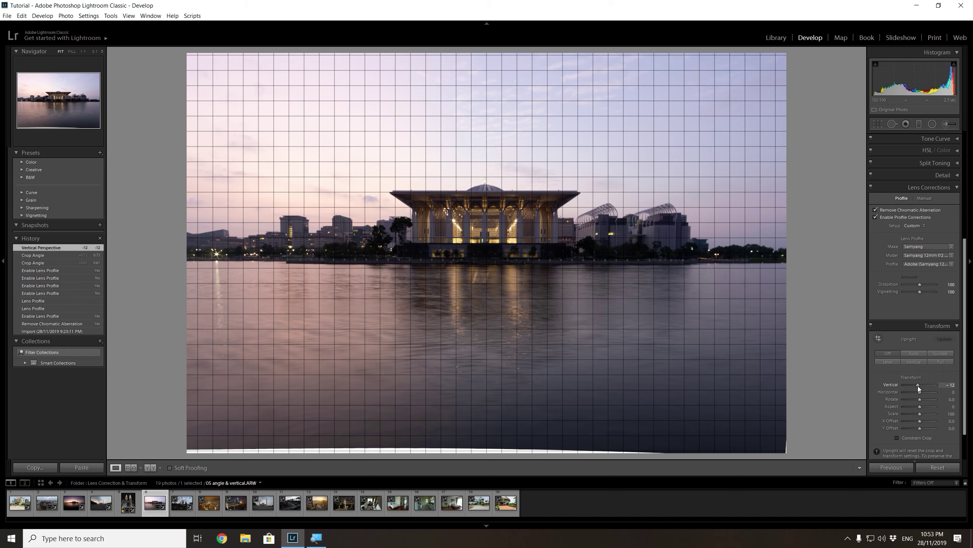
# Set Vertical to -7 and raise the bottom edge of an image-constrained crop
pyautogui.moveTo(919, 386); pyautogui.dragTo(920, 388)
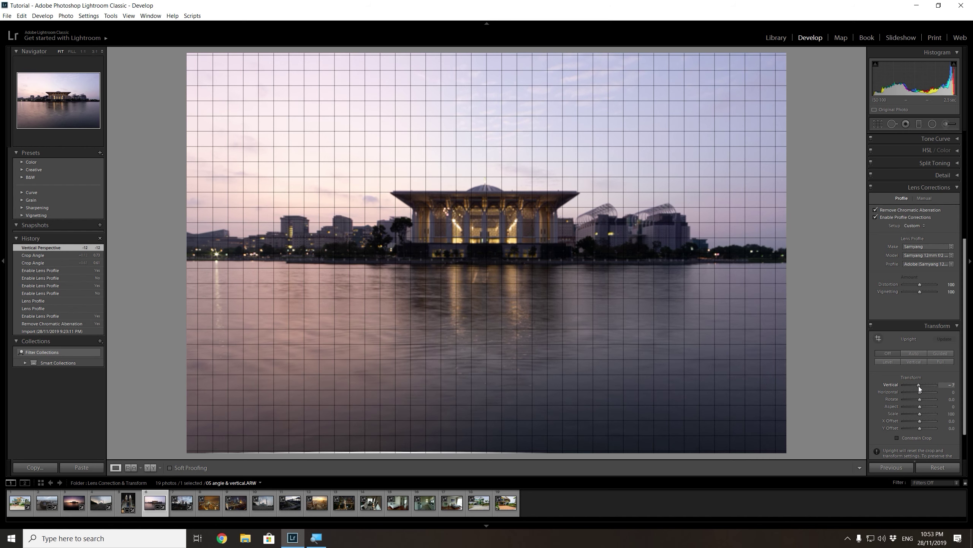
pyautogui.moveTo(919, 388); pyautogui.dragTo(919, 389)
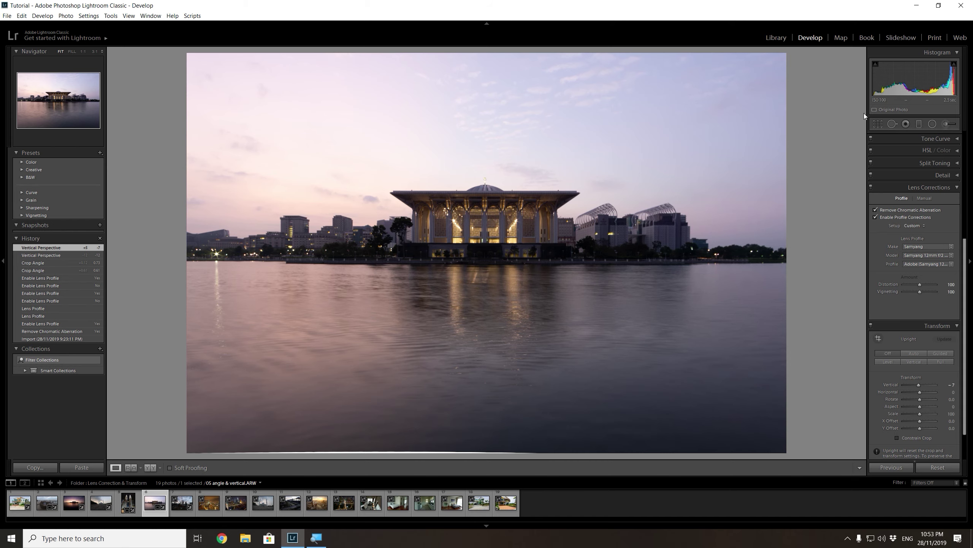
pyautogui.click(877, 124)
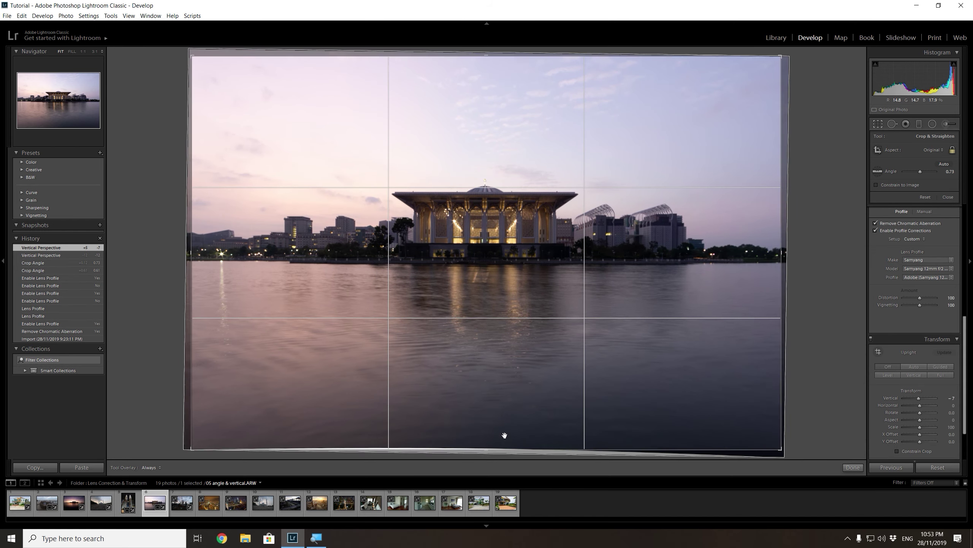
pyautogui.click(878, 185)
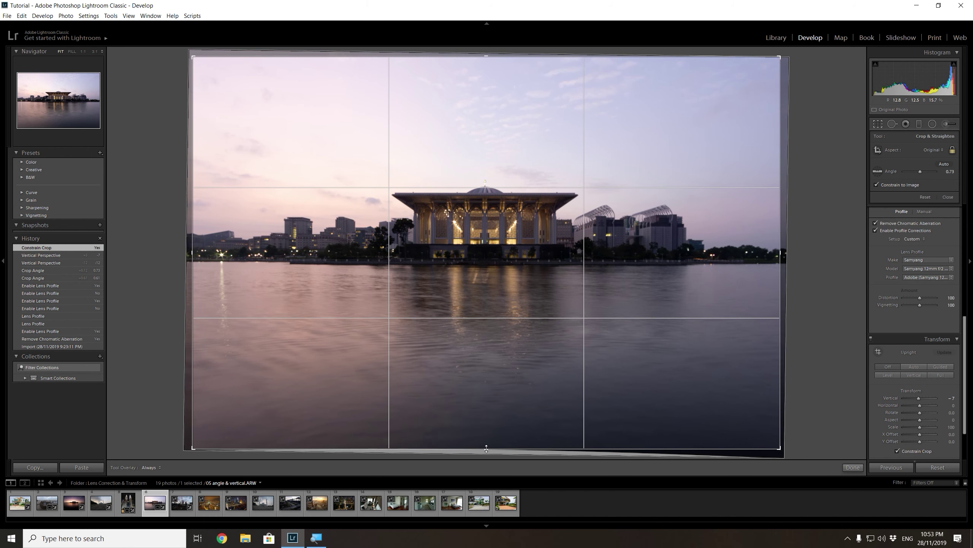
pyautogui.moveTo(486, 449); pyautogui.dragTo(487, 440)
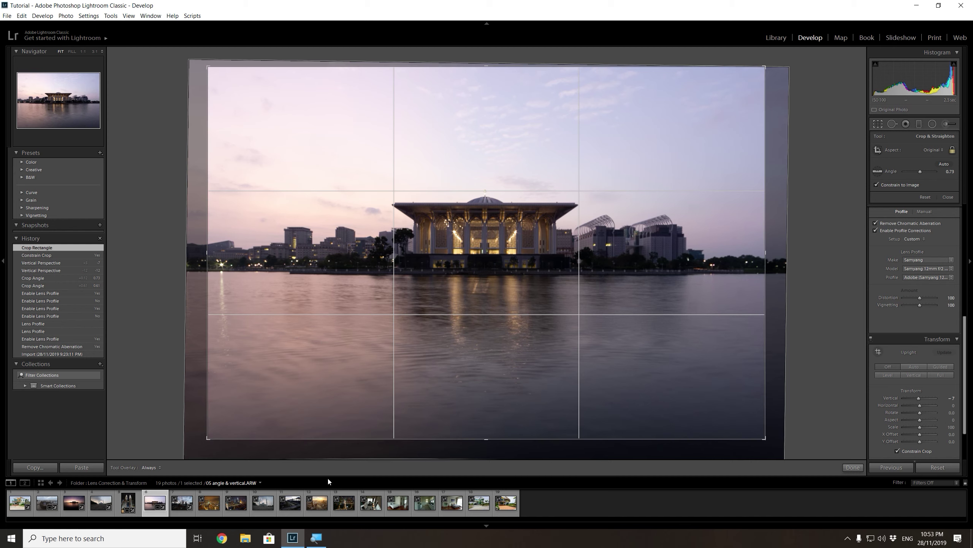
pyautogui.click(853, 467)
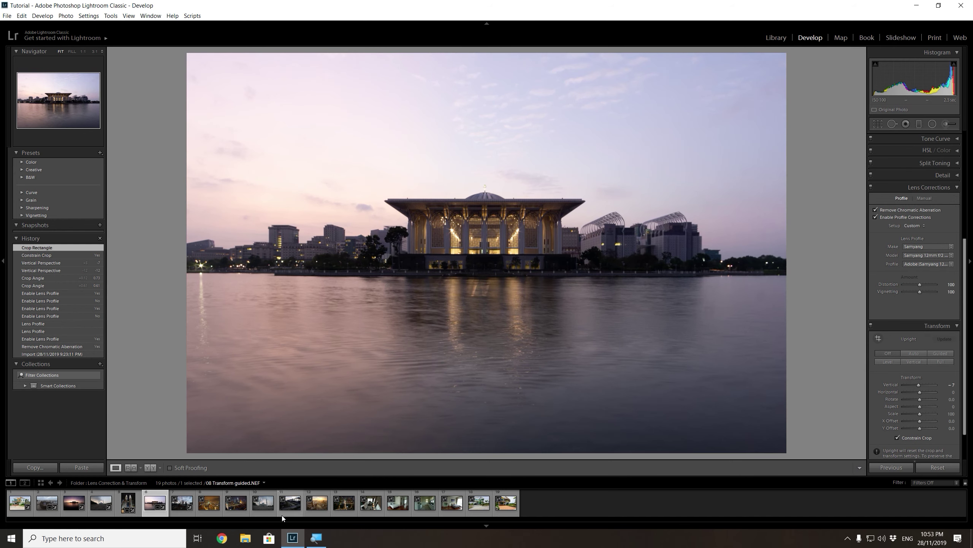
pyautogui.click(188, 505)
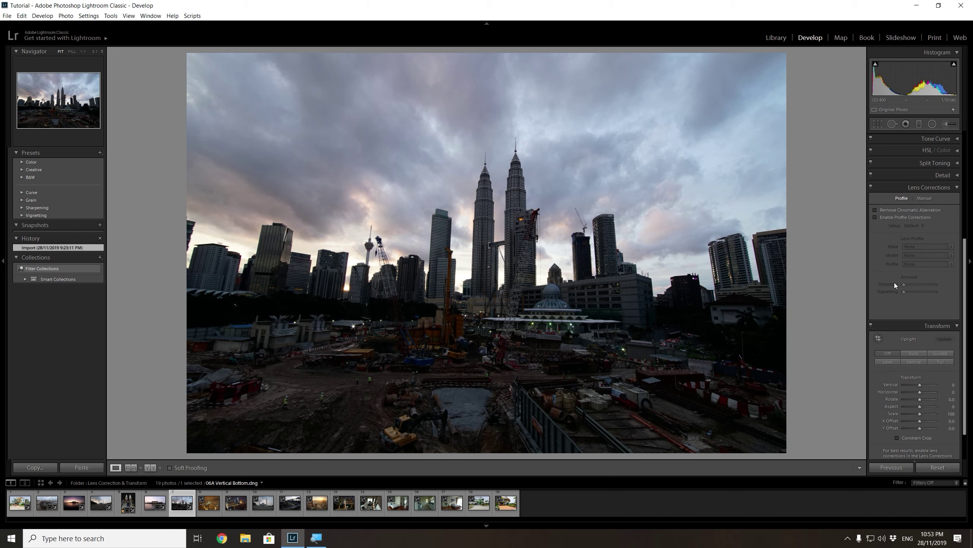
# Browse the lens maker list and Manual tab, then leave profile corrections off, keeping aberration removal
pyautogui.click(887, 210)
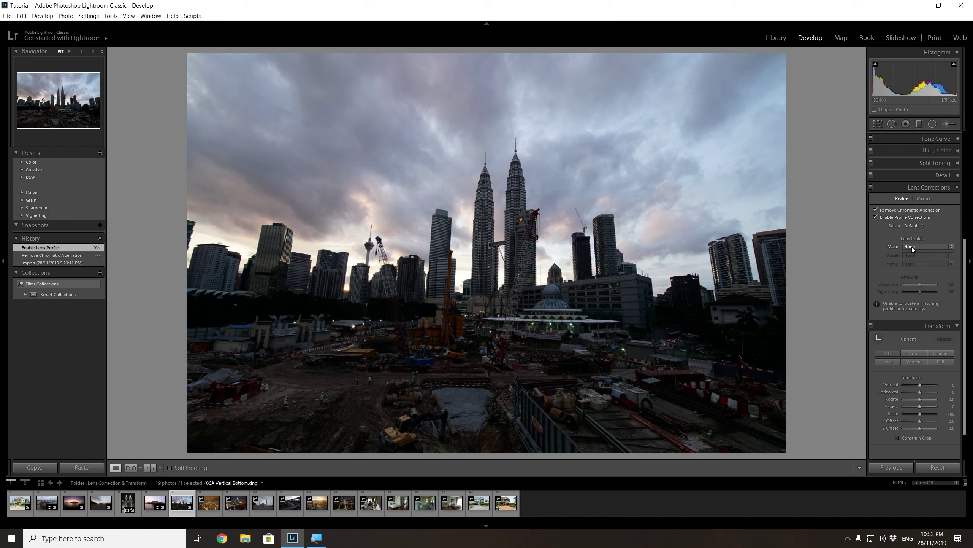
pyautogui.click(912, 247)
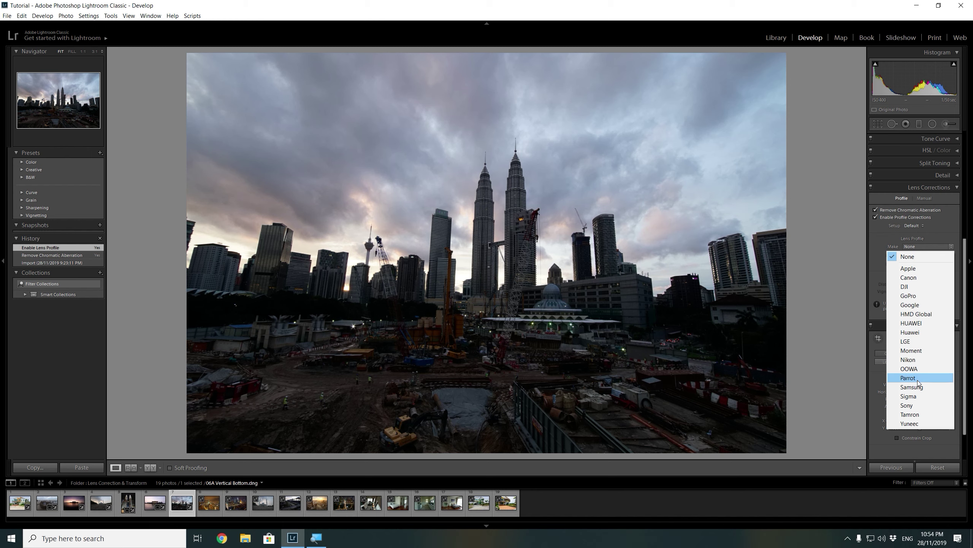
pyautogui.click(886, 232)
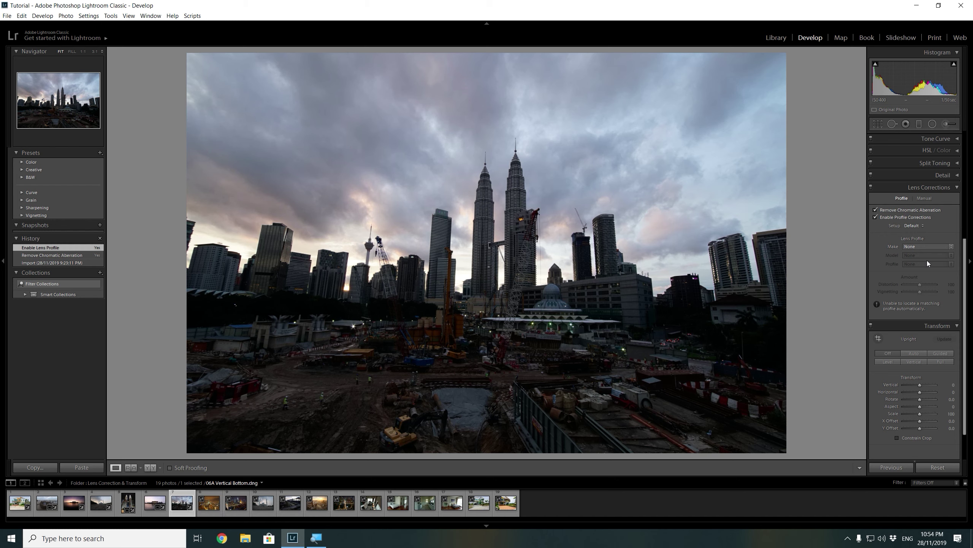
pyautogui.click(925, 245)
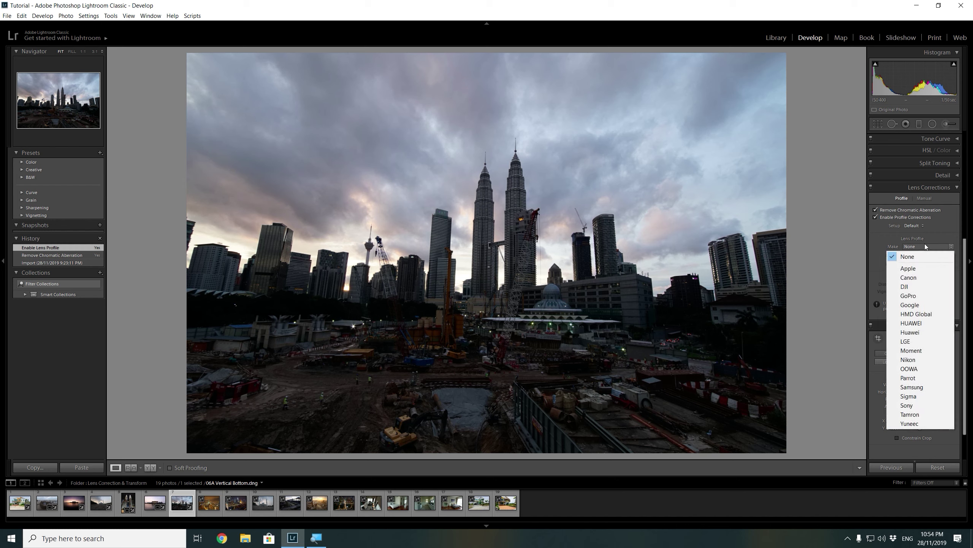
pyautogui.click(891, 219)
pyautogui.click(923, 198)
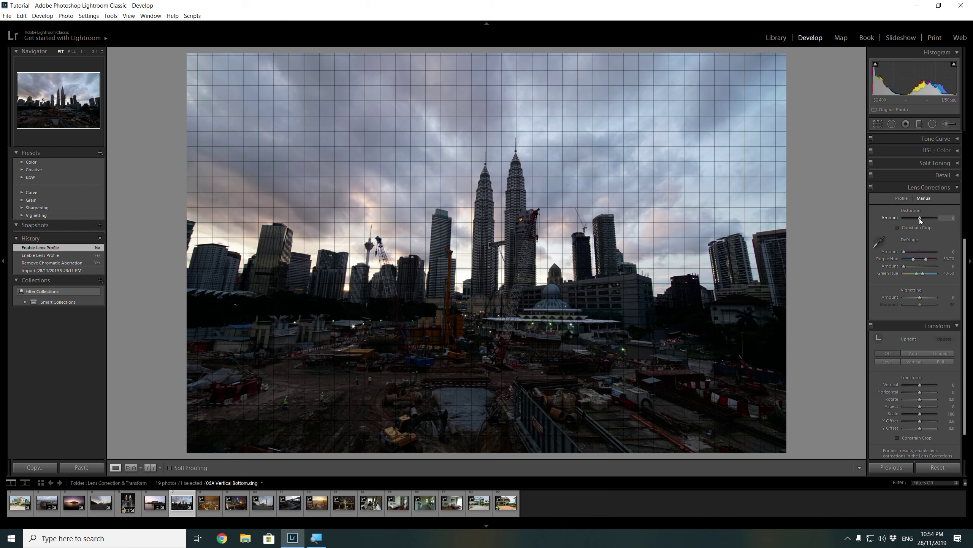
pyautogui.click(902, 198)
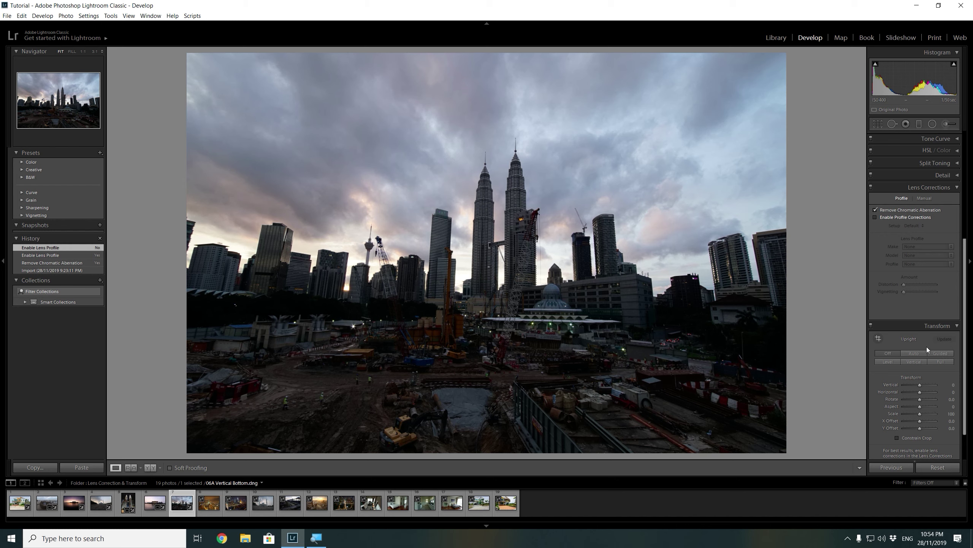
pyautogui.moveTo(920, 384); pyautogui.dragTo(920, 386)
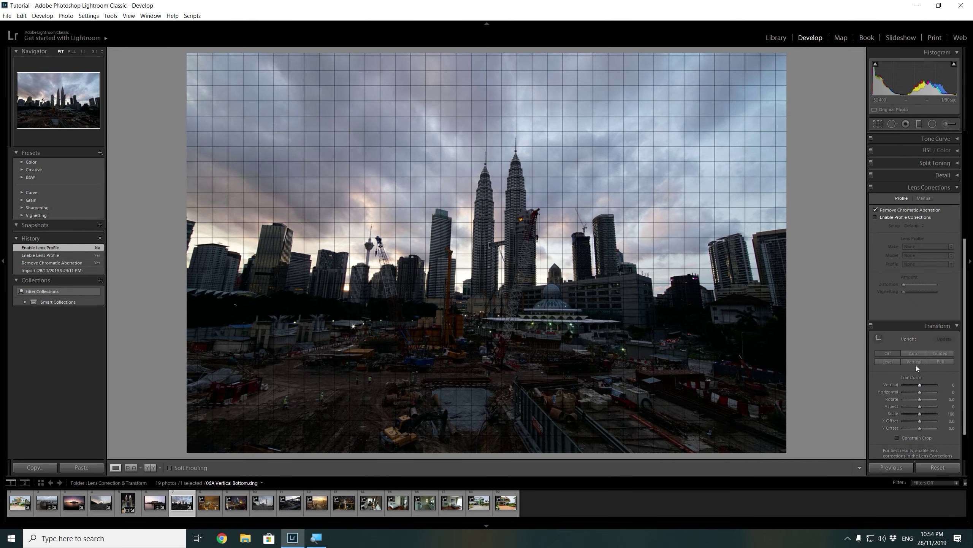
# Apply Upright Vertical to the construction-site skyline, set Vertical perspective to +2, and advance to the next photo
pyautogui.moveTo(921, 386); pyautogui.dragTo(920, 385)
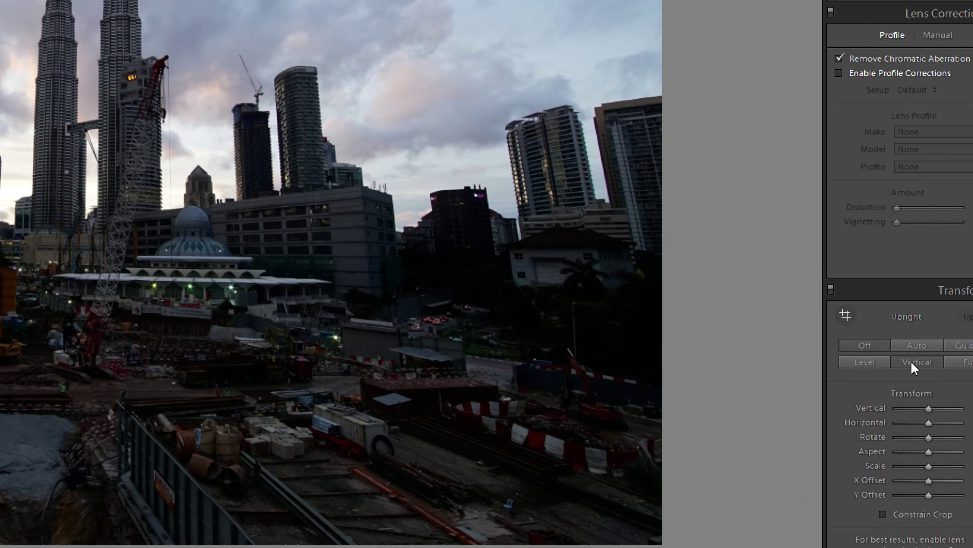
pyautogui.click(912, 362)
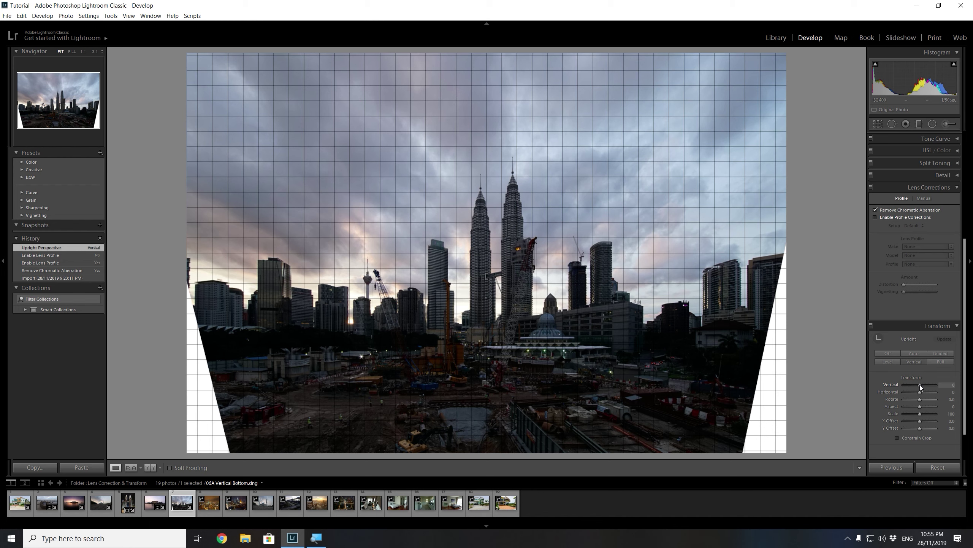
pyautogui.moveTo(920, 384); pyautogui.dragTo(920, 387)
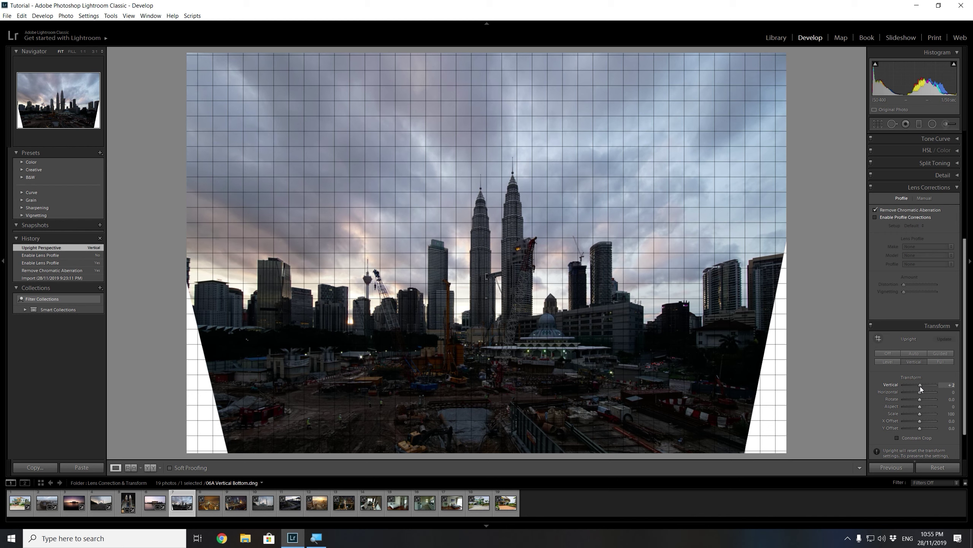
pyautogui.moveTo(920, 386); pyautogui.dragTo(920, 386)
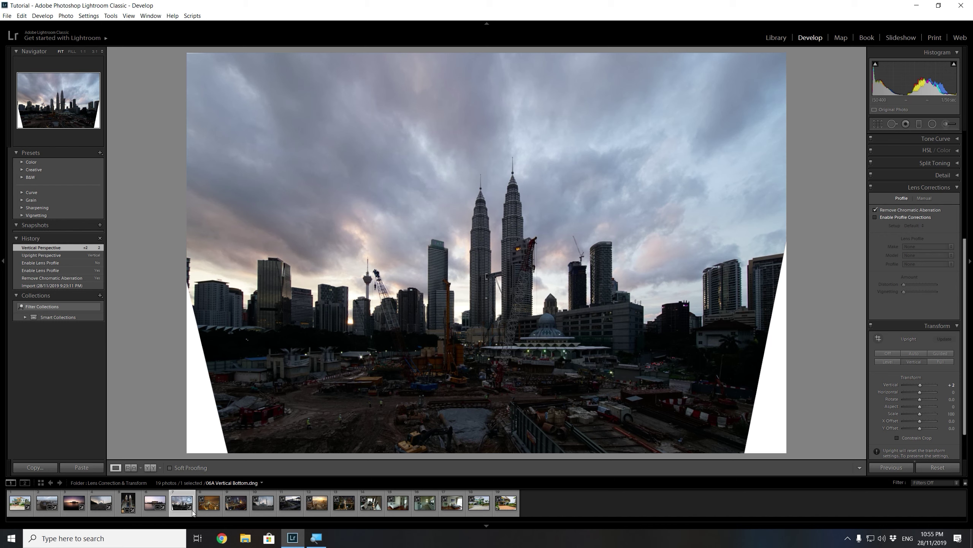
pyautogui.press('Right')
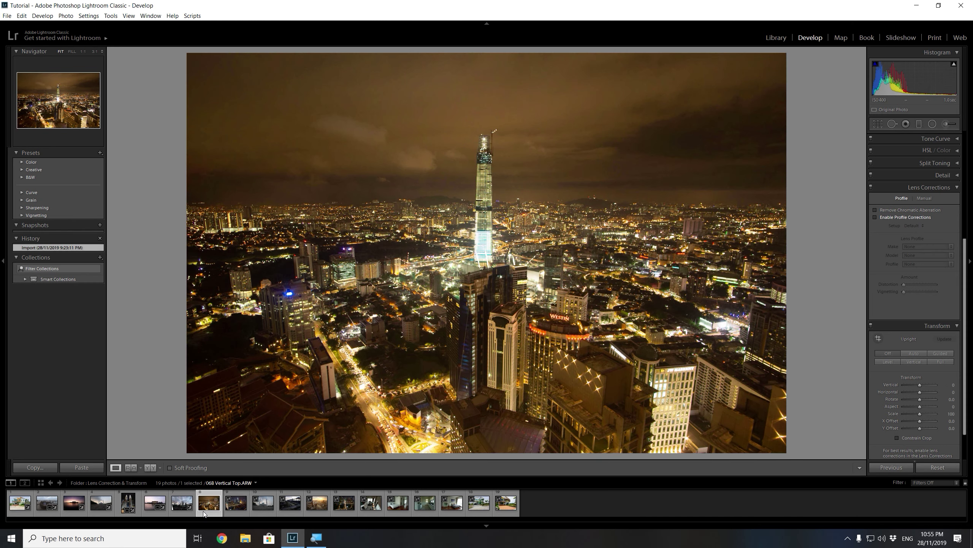
# Select the 06B Vertical Top night tower photo and apply the Upright Vertical correction
pyautogui.click(181, 505)
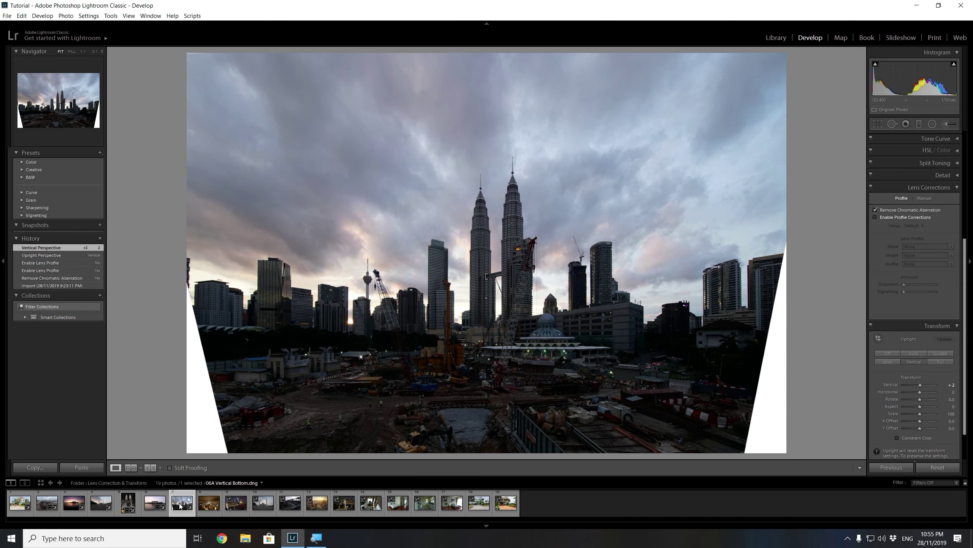
pyautogui.click(202, 508)
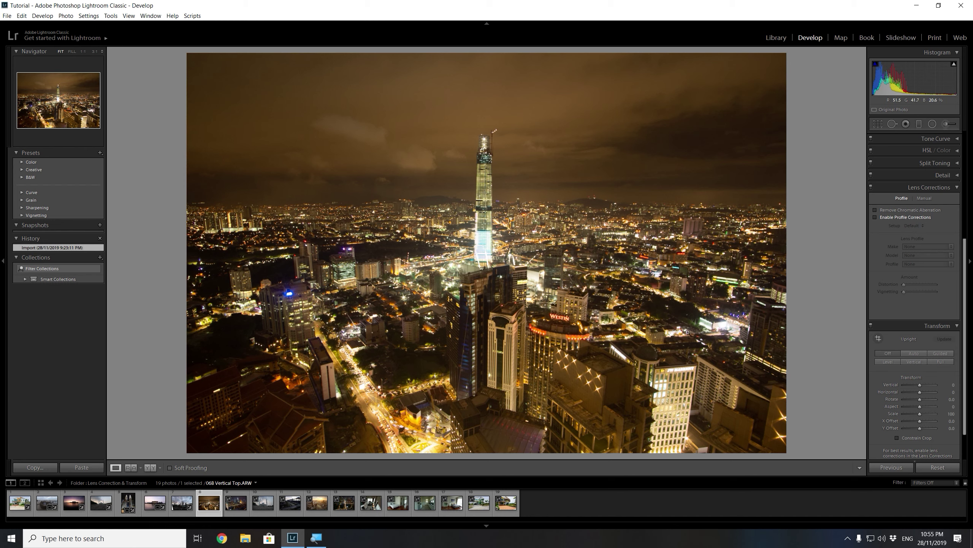
pyautogui.moveTo(920, 385); pyautogui.dragTo(921, 386)
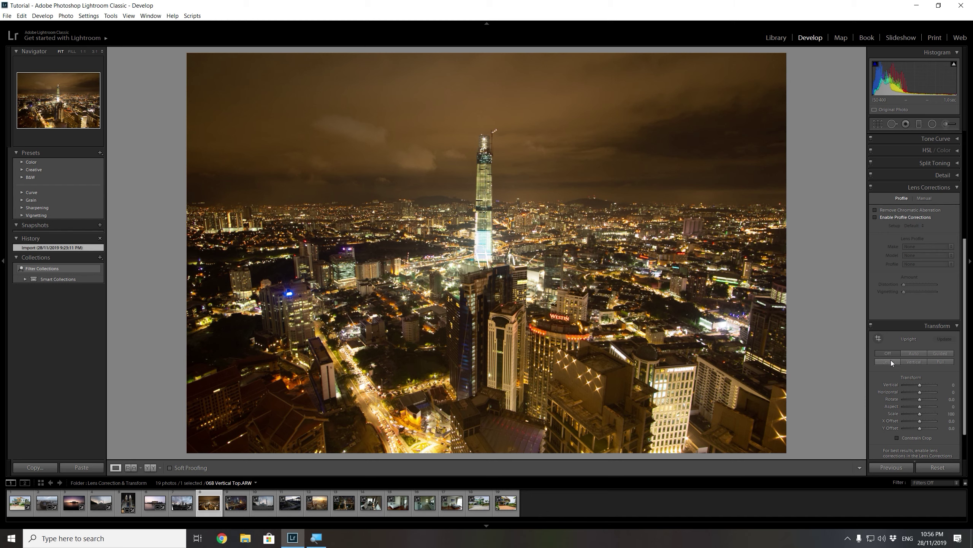
pyautogui.click(911, 362)
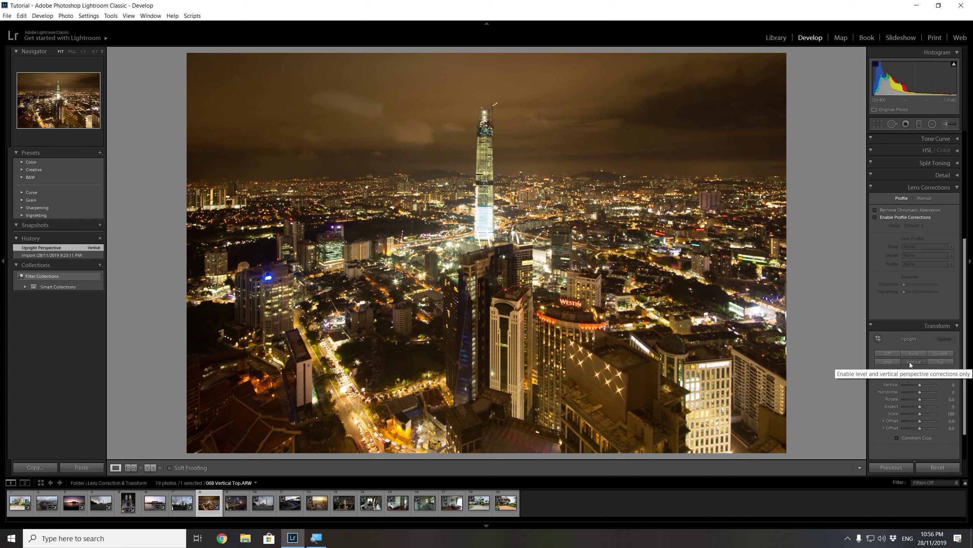
pyautogui.moveTo(919, 385); pyautogui.dragTo(920, 385)
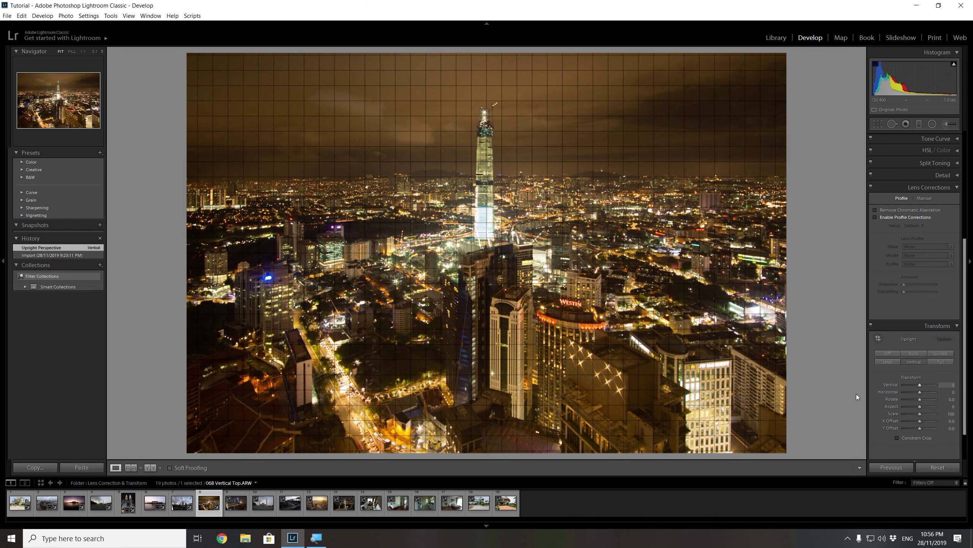
pyautogui.click(919, 384)
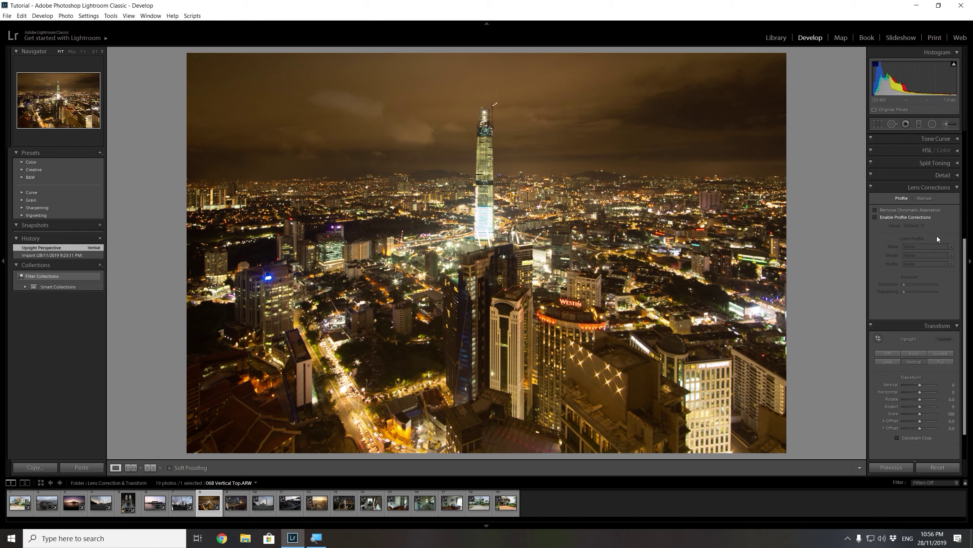
# Set the night tower's white balance to Auto, then switch to the 06C Vertical Top twin-towers photo
pyautogui.scroll(5, 908, 251)
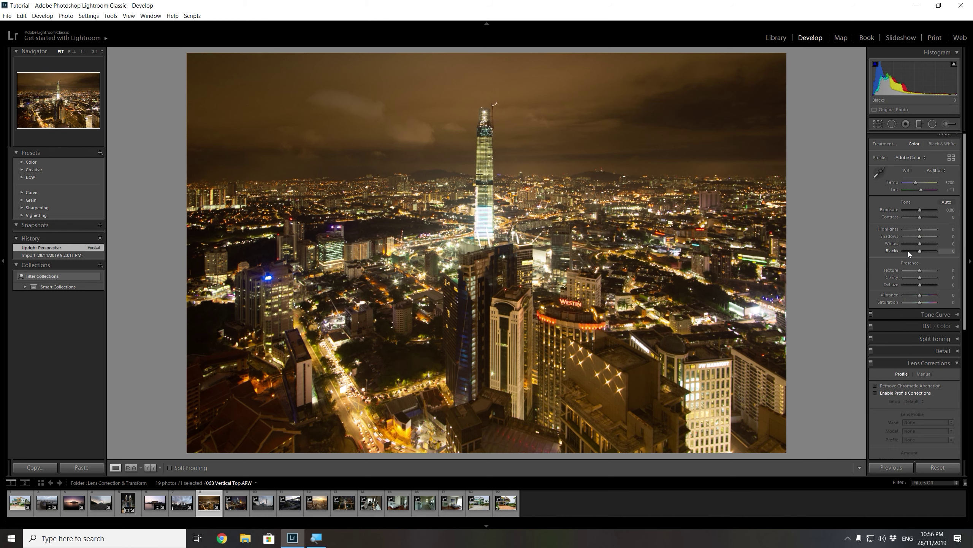
pyautogui.click(936, 175)
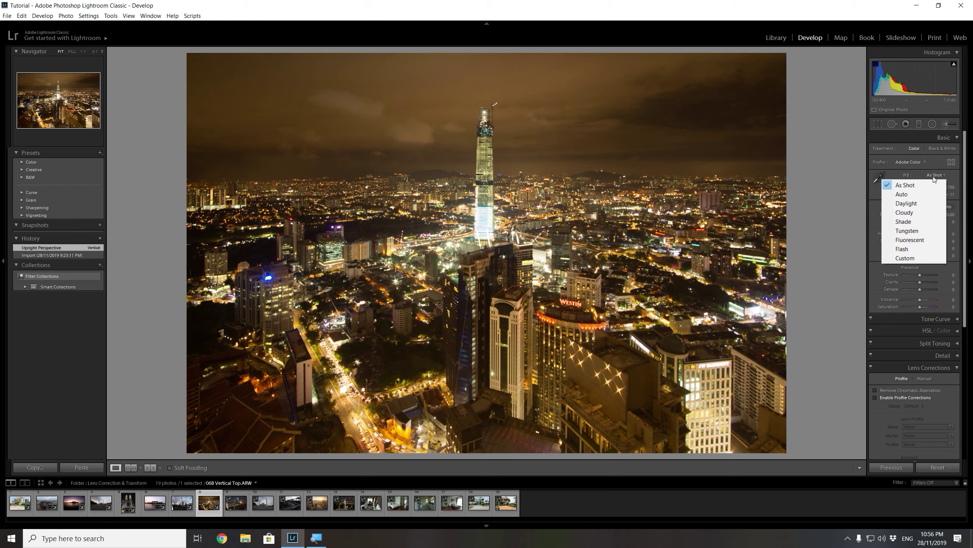
pyautogui.click(918, 194)
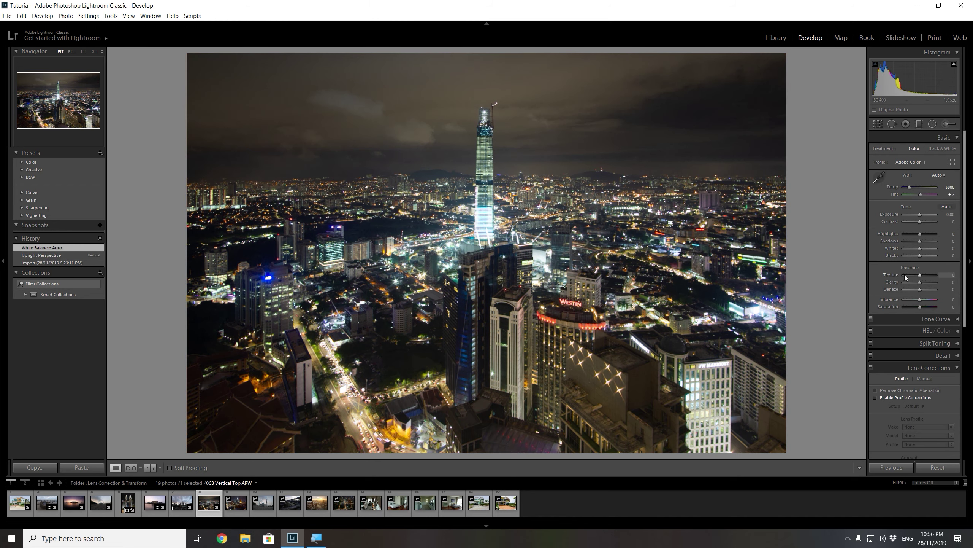
pyautogui.scroll(-2, 905, 274)
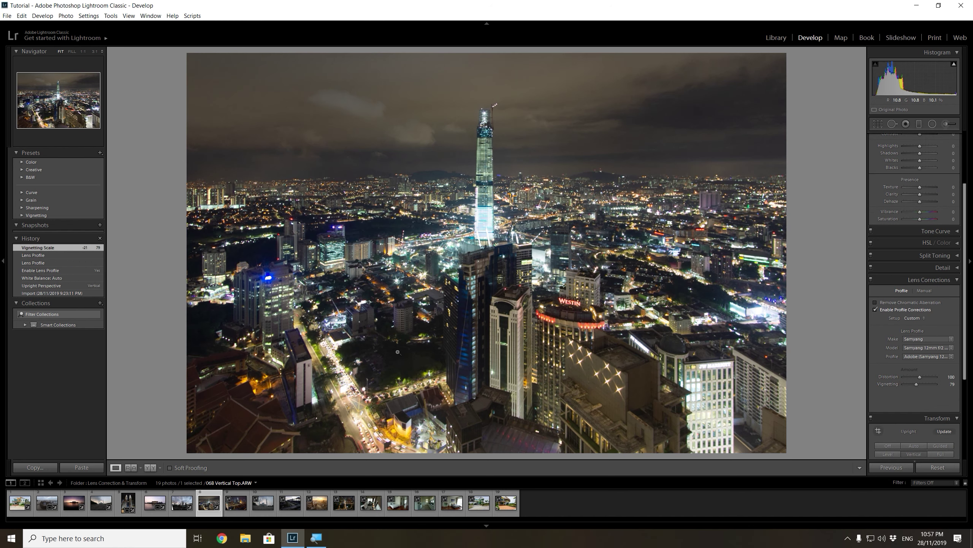
pyautogui.click(233, 506)
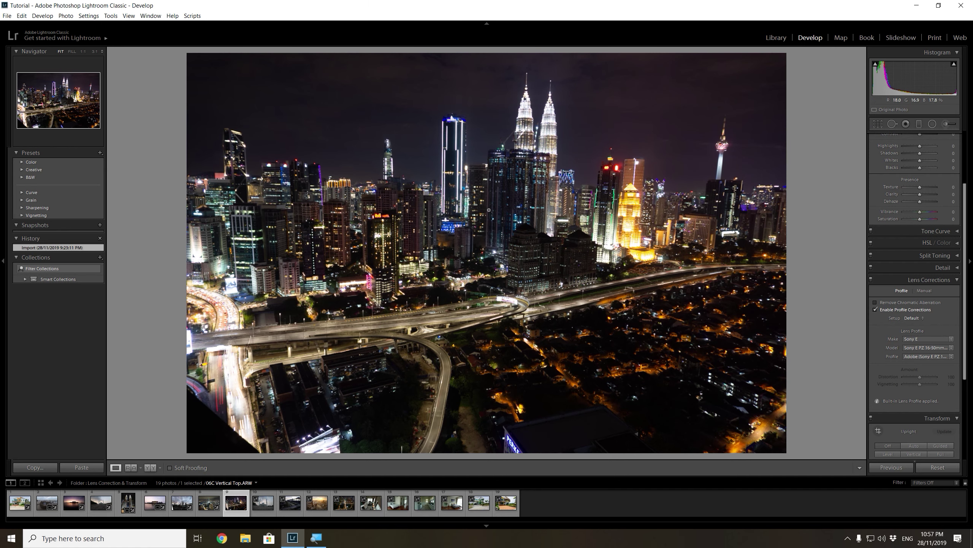
# Level the twin-towers night skyline to -0.81° in Crop with the grid overlay shown
pyautogui.click(878, 124)
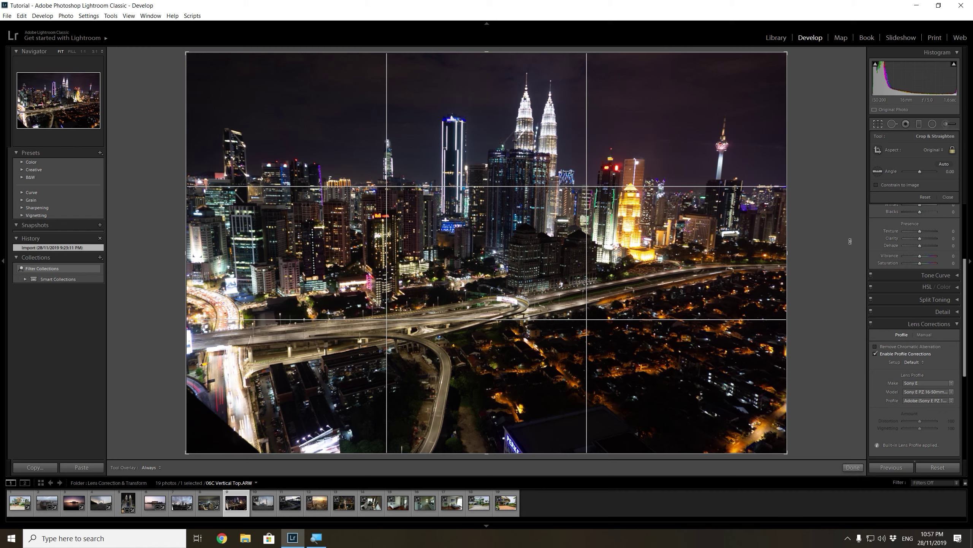
pyautogui.press('o')
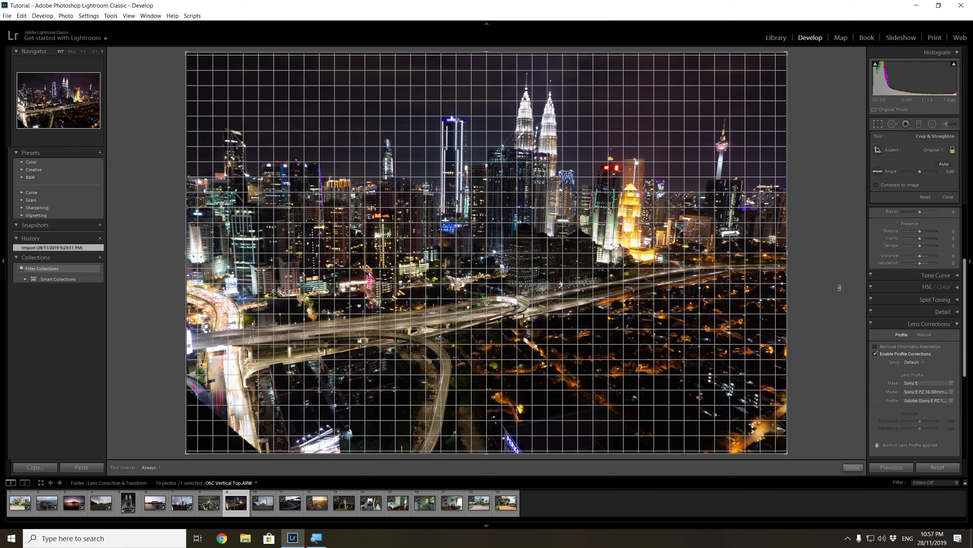
pyautogui.moveTo(839, 287); pyautogui.dragTo(841, 283)
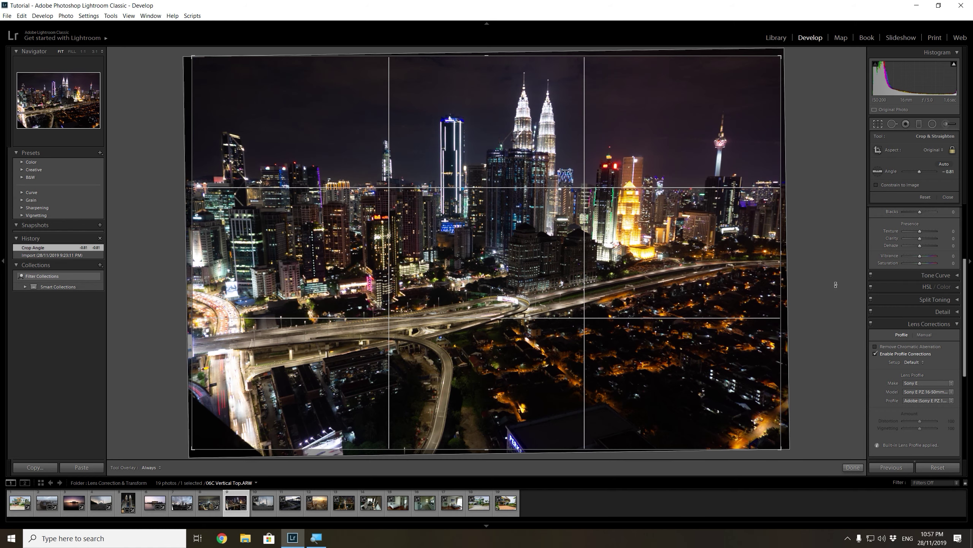
pyautogui.click(853, 467)
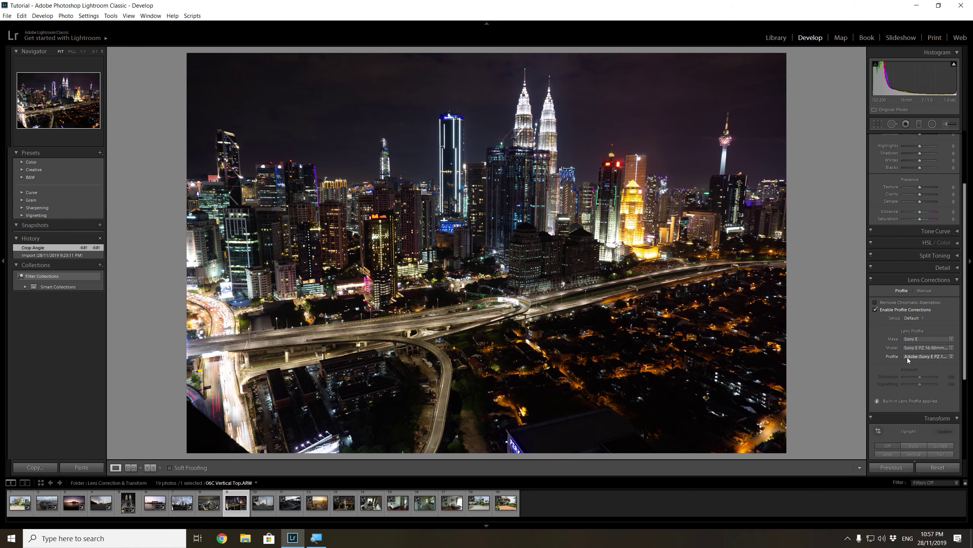
pyautogui.scroll(-2, 903, 429)
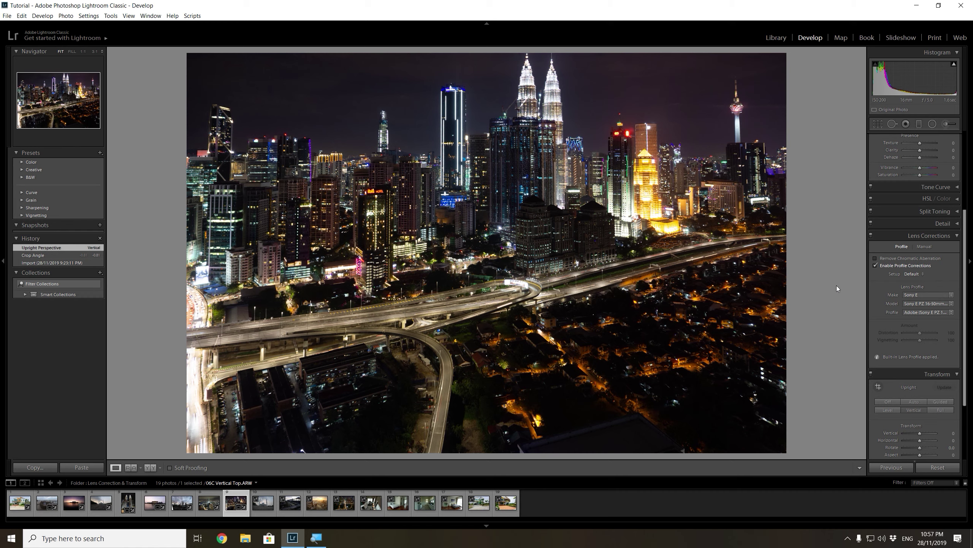
# Reopen the crop and extend the frame slightly at the top and bottom
pyautogui.click(878, 124)
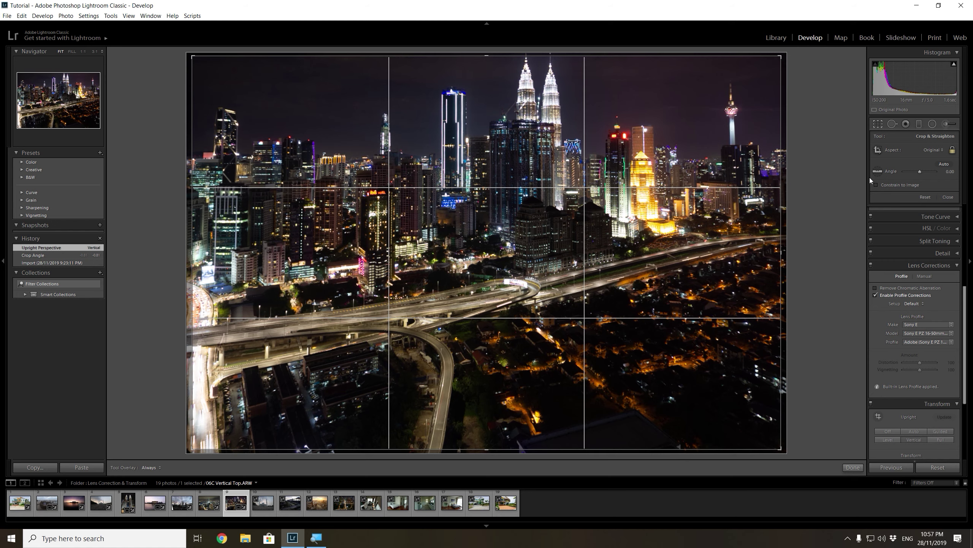
pyautogui.moveTo(778, 382); pyautogui.dragTo(783, 382)
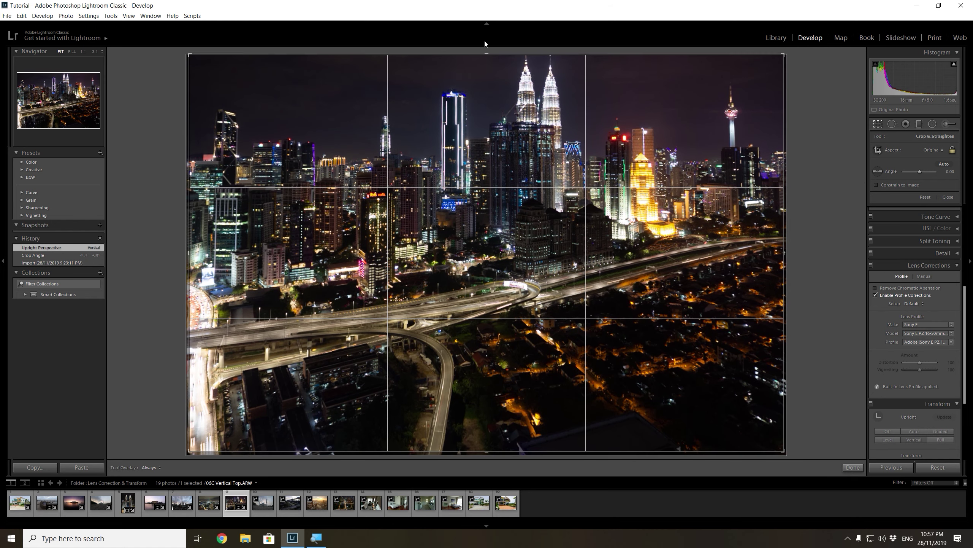
pyautogui.moveTo(486, 452); pyautogui.dragTo(488, 463)
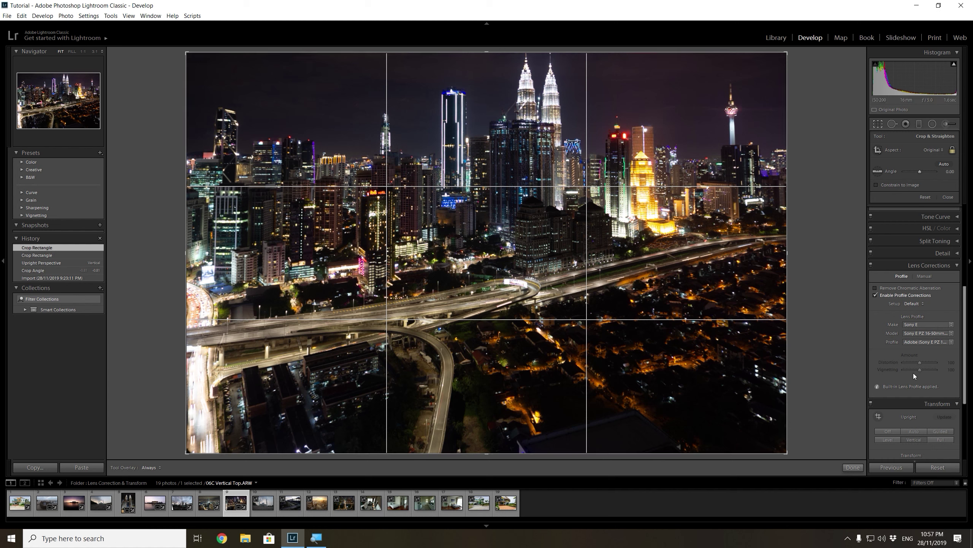
# Raise the city photo's vertical perspective to +2, leaving the crop unchanged
pyautogui.scroll(-2, 909, 426)
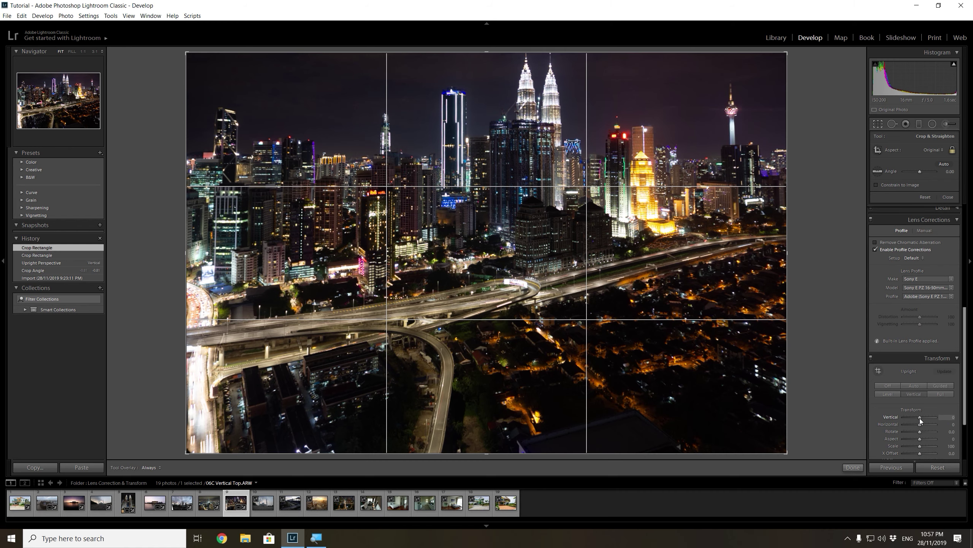
pyautogui.moveTo(921, 421); pyautogui.dragTo(918, 419)
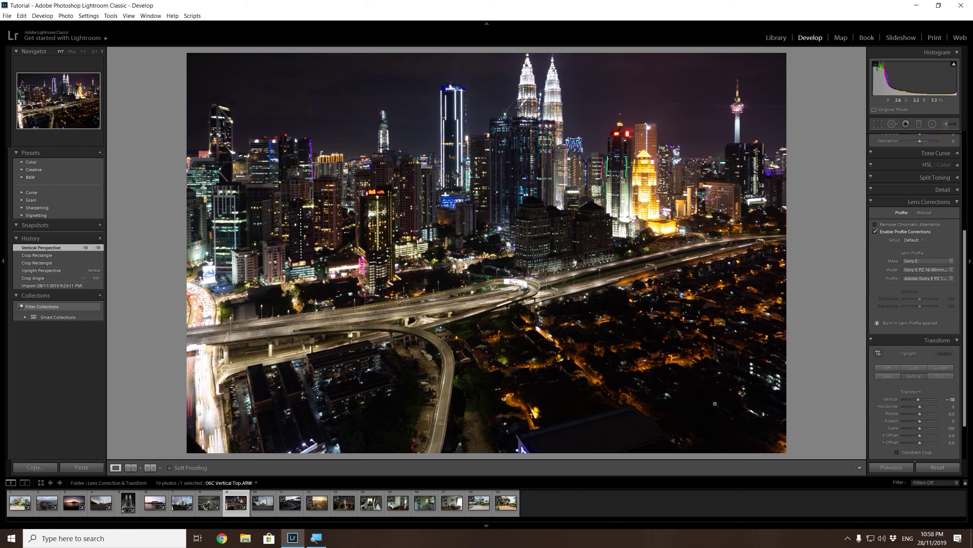
pyautogui.click(878, 123)
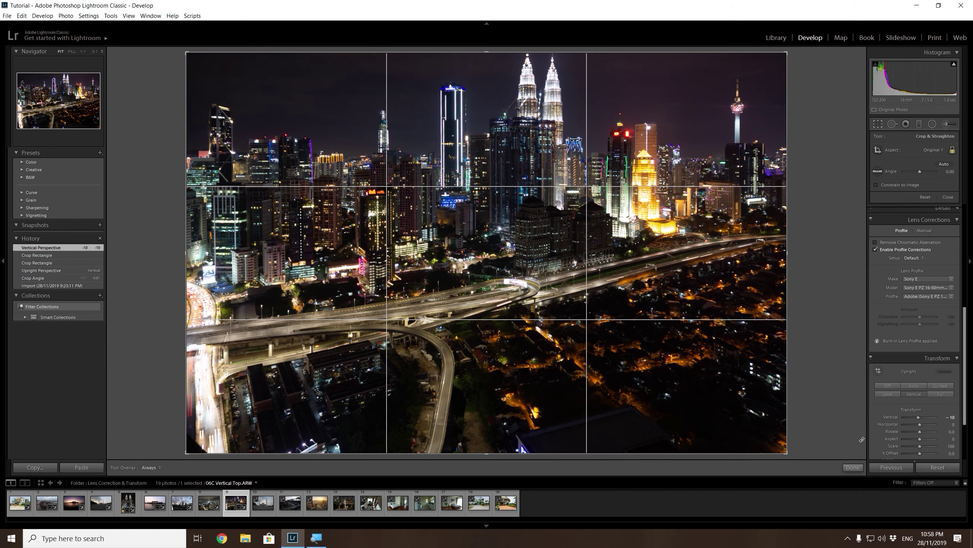
pyautogui.click(853, 467)
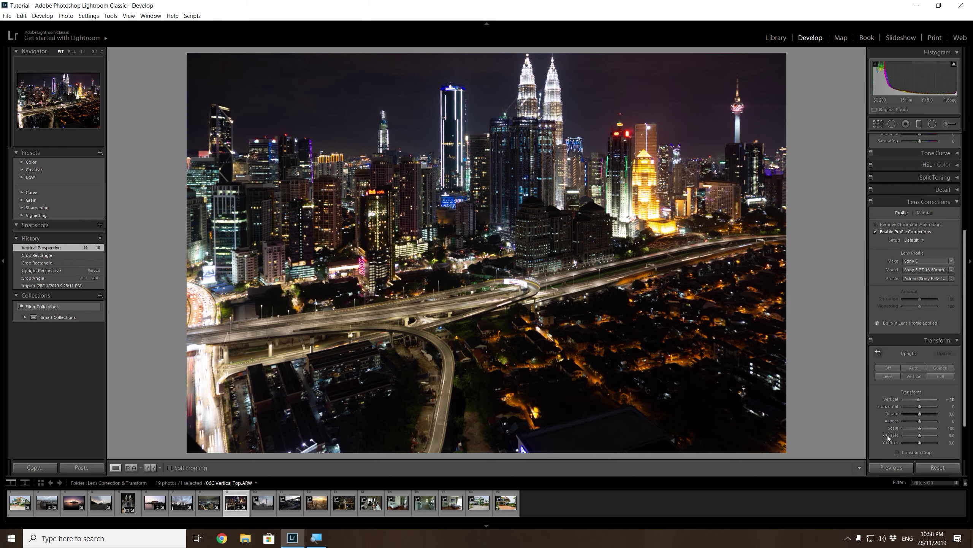
# Set the Transform Y Offset to about -9.5 to shift the photo down
pyautogui.scroll(-2, 893, 422)
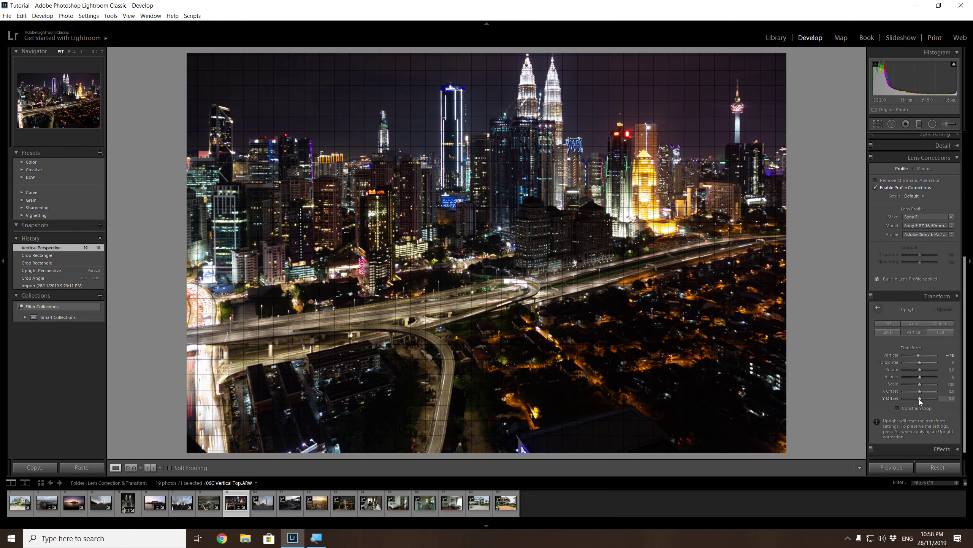
pyautogui.moveTo(920, 401); pyautogui.dragTo(920, 402)
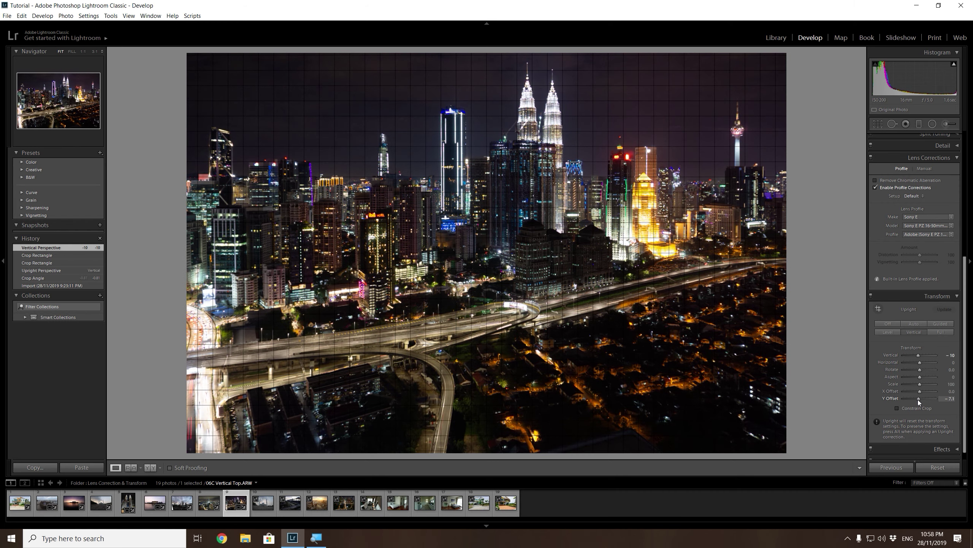
pyautogui.moveTo(919, 401); pyautogui.dragTo(918, 402)
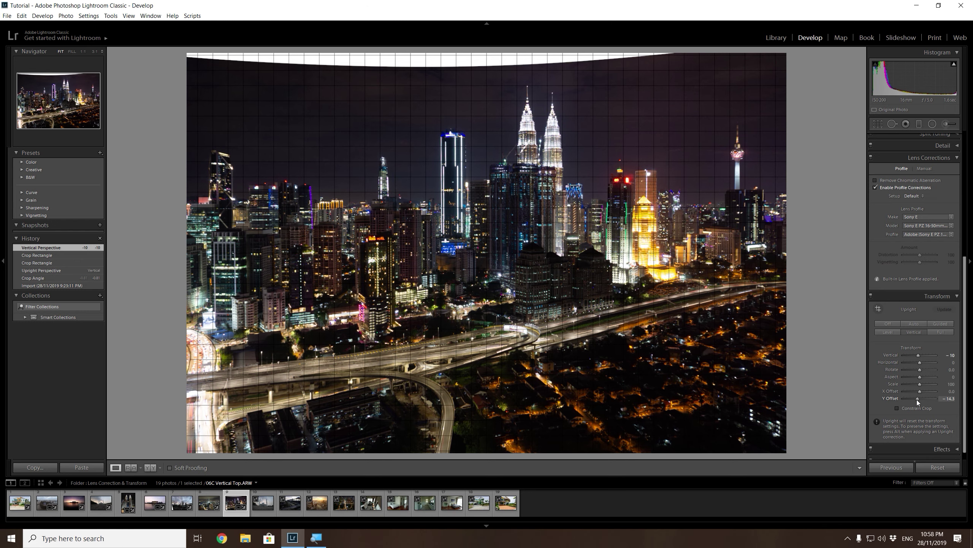
pyautogui.moveTo(917, 400); pyautogui.dragTo(918, 399)
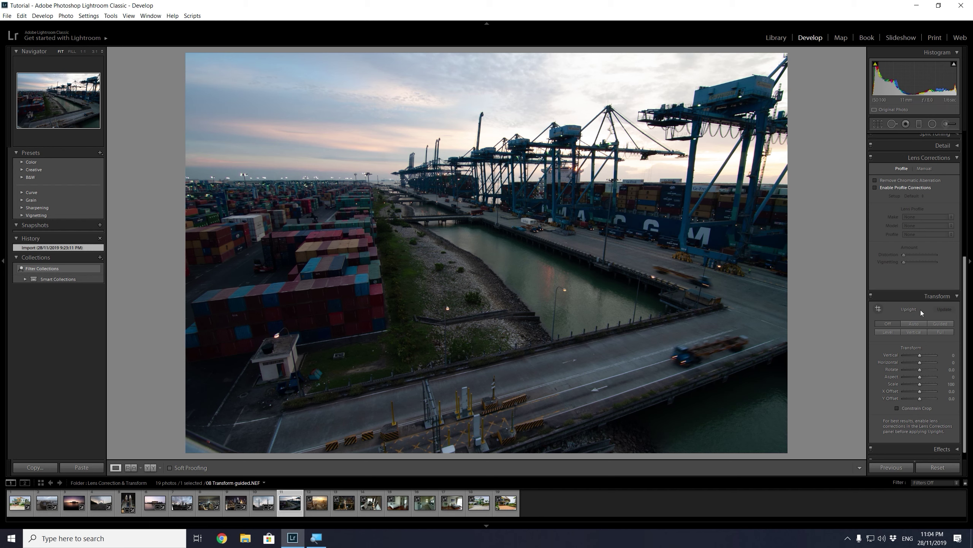
# Enable chromatic aberration removal and Tokina profile corrections, apply Auto upright, and scale to about 79
pyautogui.click(888, 180)
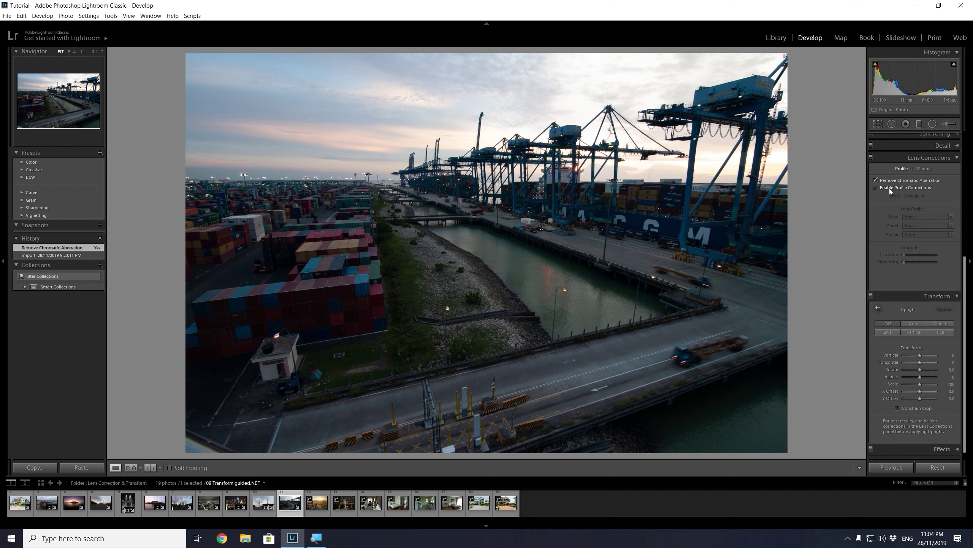
pyautogui.click(889, 188)
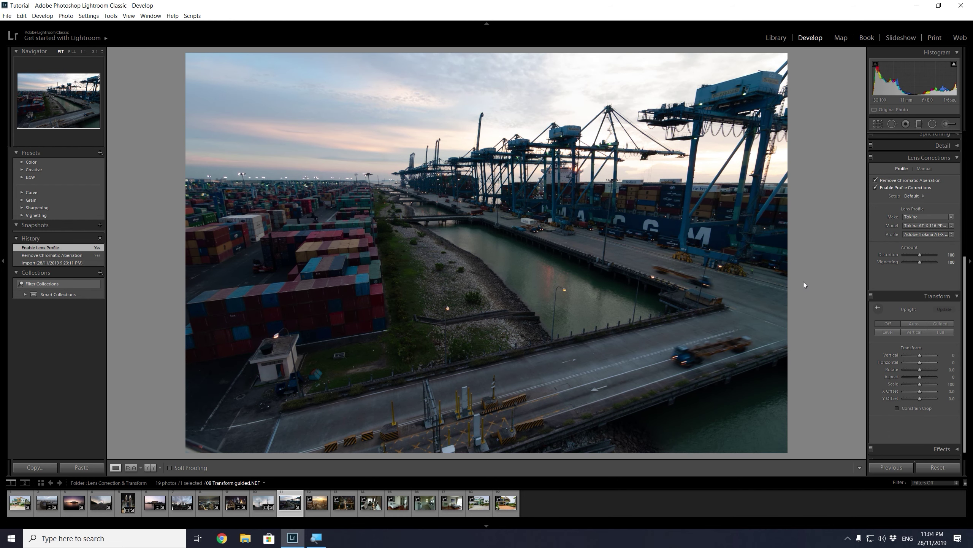
pyautogui.click(909, 323)
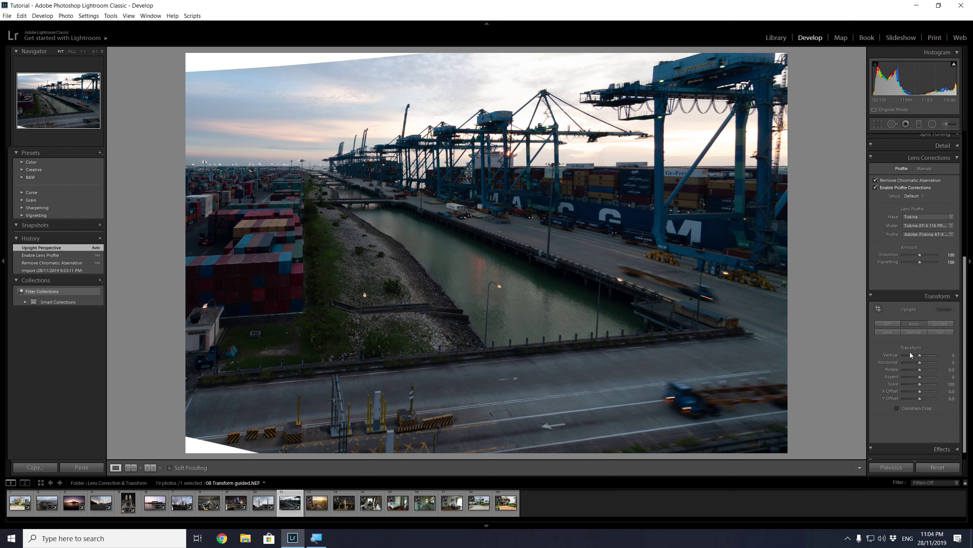
pyautogui.moveTo(920, 385); pyautogui.dragTo(916, 385)
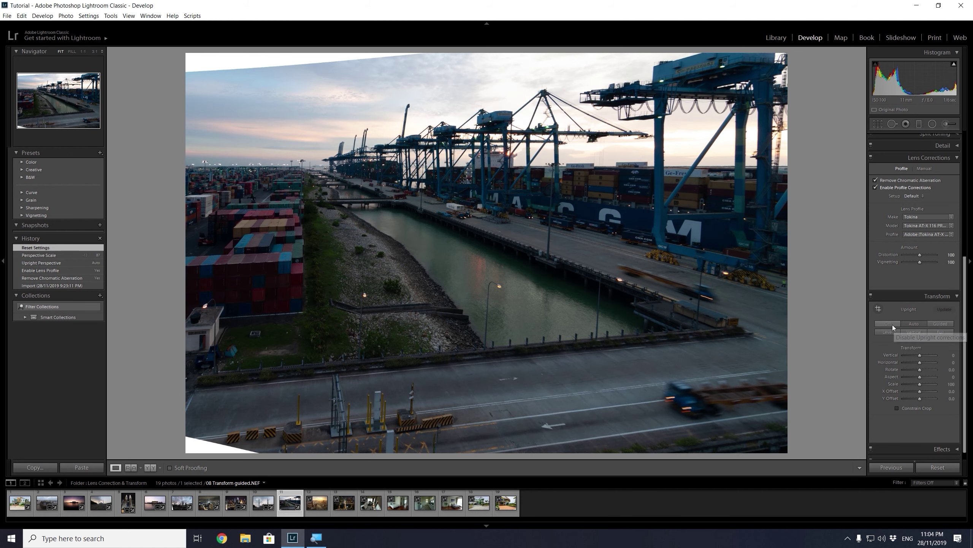
# Compare the Full and Level upright modes, settling on Vertical
pyautogui.click(891, 324)
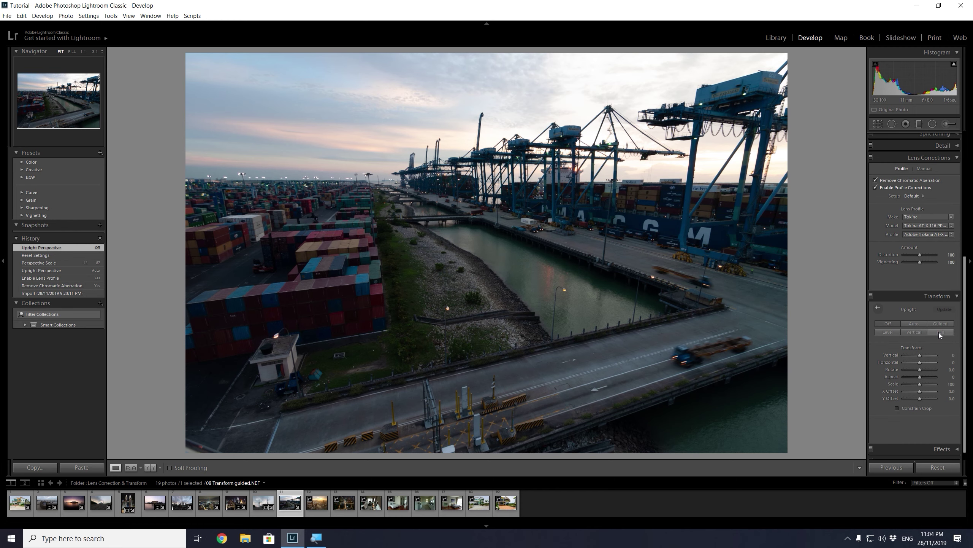
pyautogui.click(938, 331)
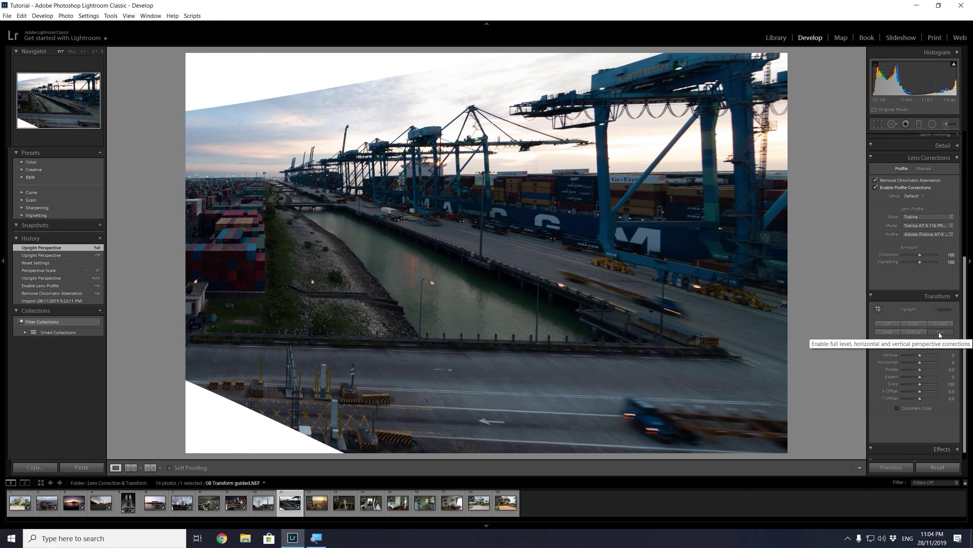
pyautogui.click(894, 323)
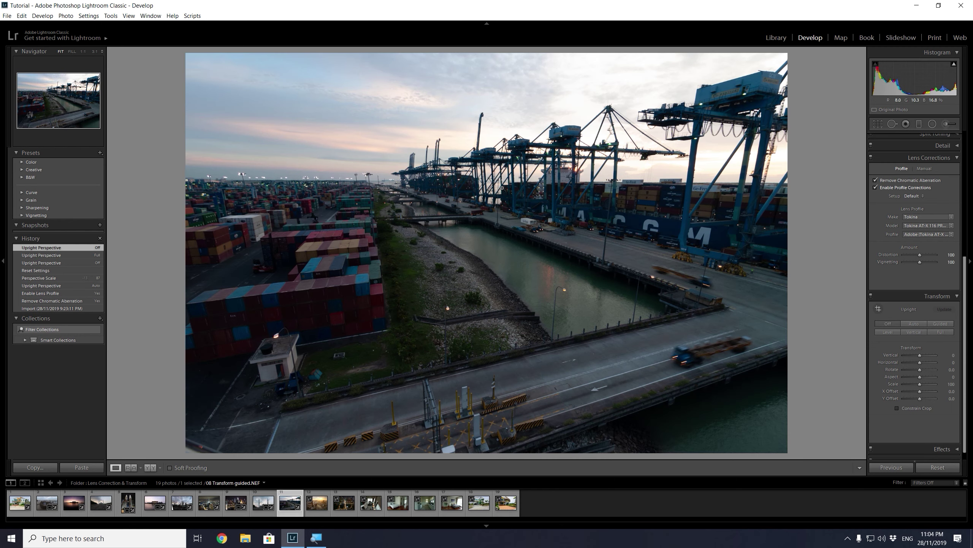
pyautogui.click(883, 332)
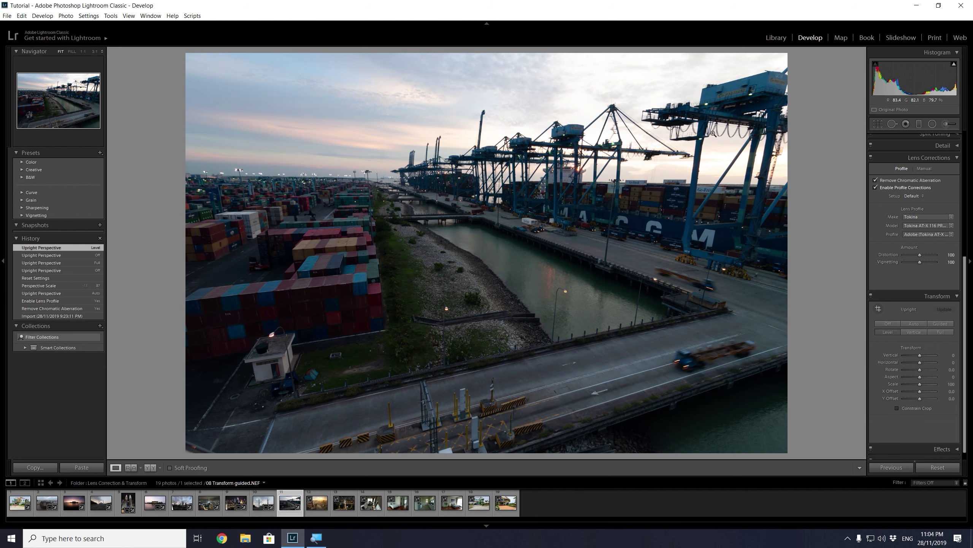
pyautogui.click(882, 323)
pyautogui.click(916, 332)
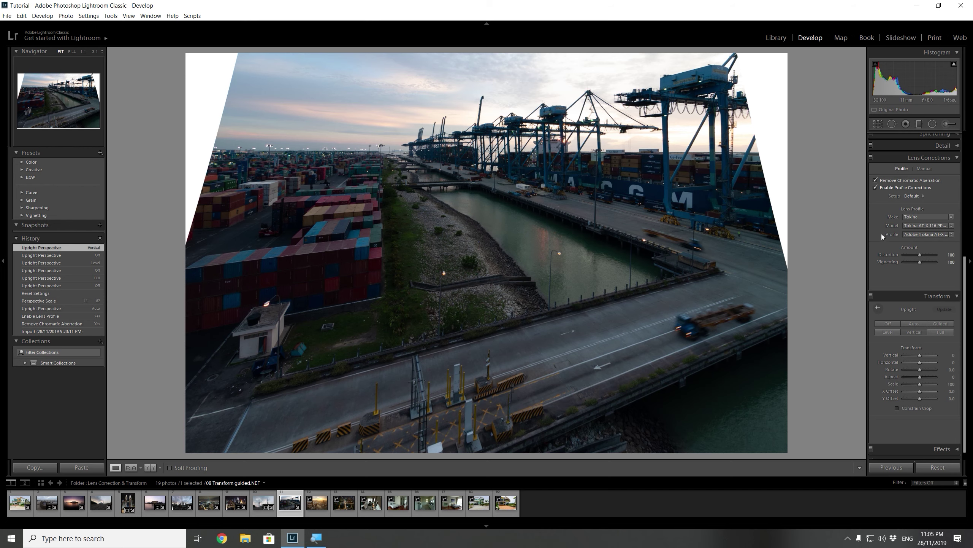
# Turn on Constrain Crop and tighten the crop to show more sky, then commit it
pyautogui.click(898, 409)
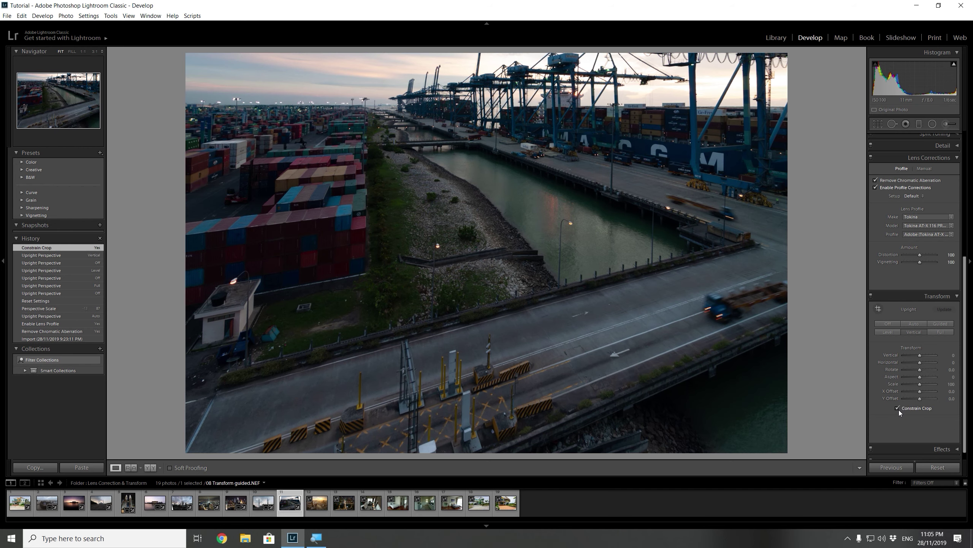
pyautogui.click(879, 124)
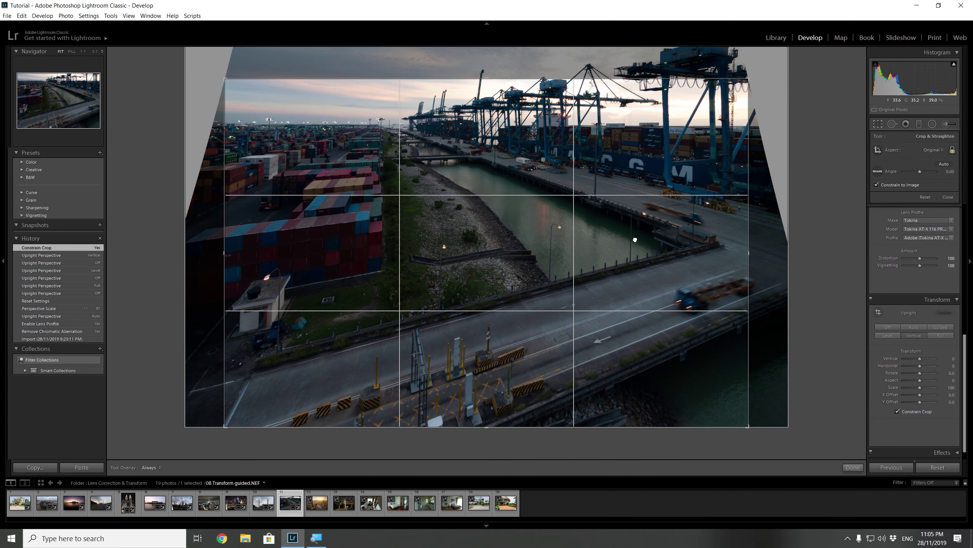
pyautogui.moveTo(486, 80); pyautogui.dragTo(486, 90)
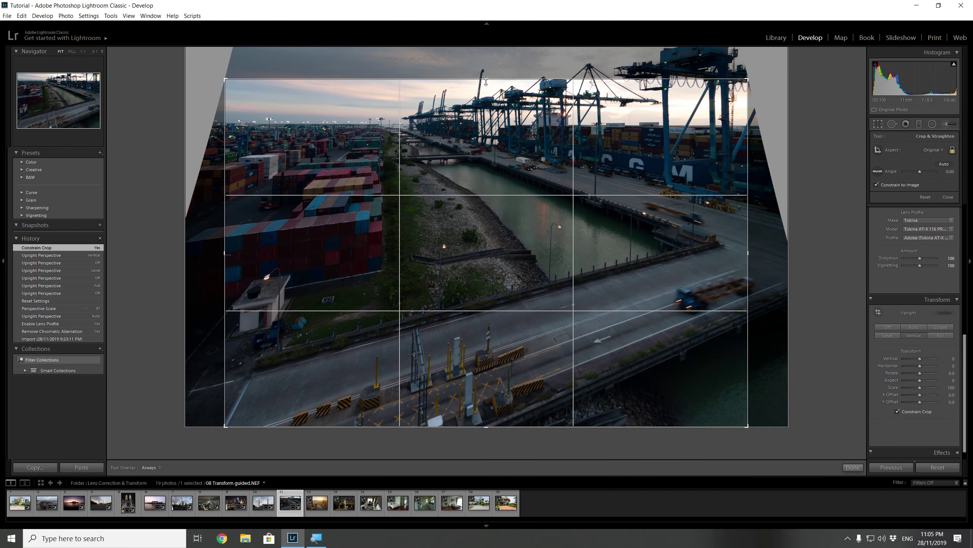
pyautogui.moveTo(489, 165); pyautogui.dragTo(493, 241)
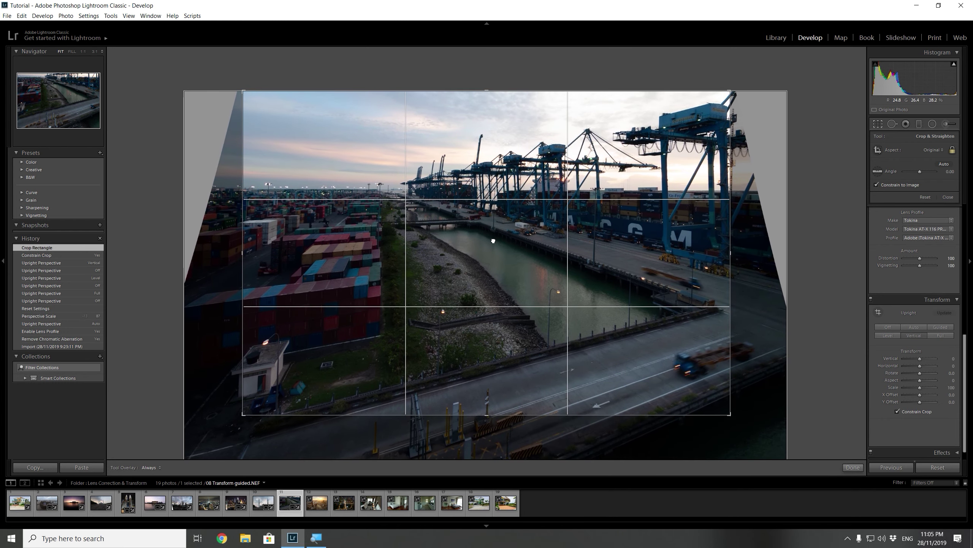
pyautogui.moveTo(476, 418); pyautogui.dragTo(486, 420)
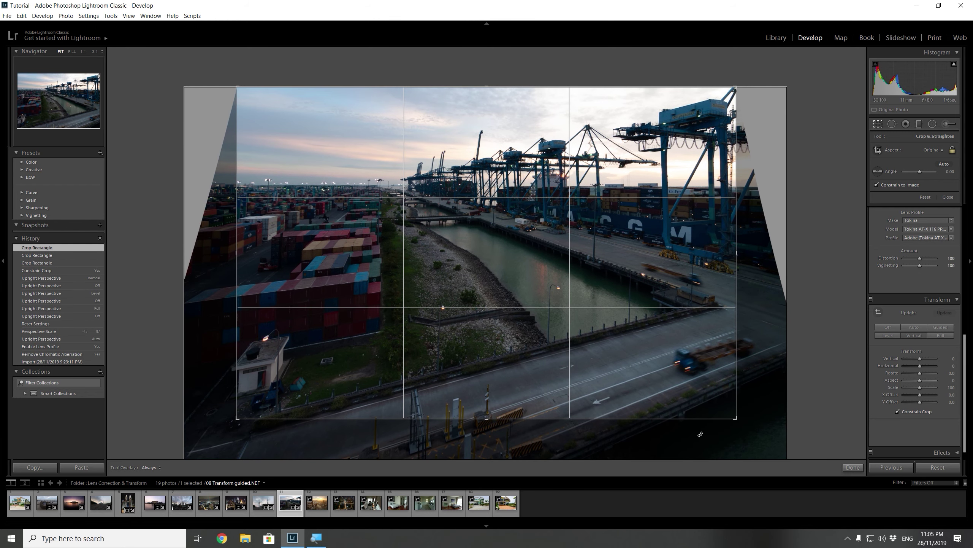
pyautogui.click(847, 468)
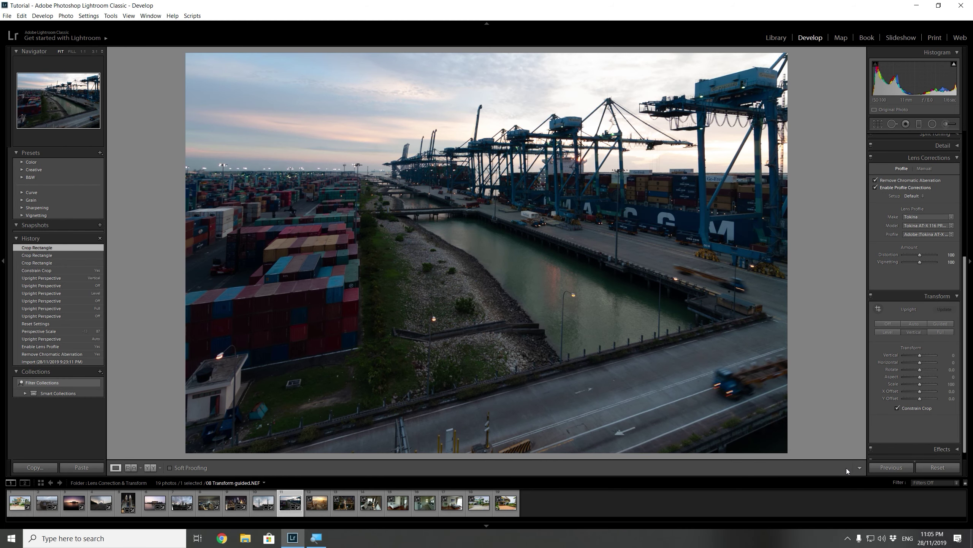
# Turn Upright off and reset Vertical perspective to 0 after trying -5
pyautogui.click(920, 355)
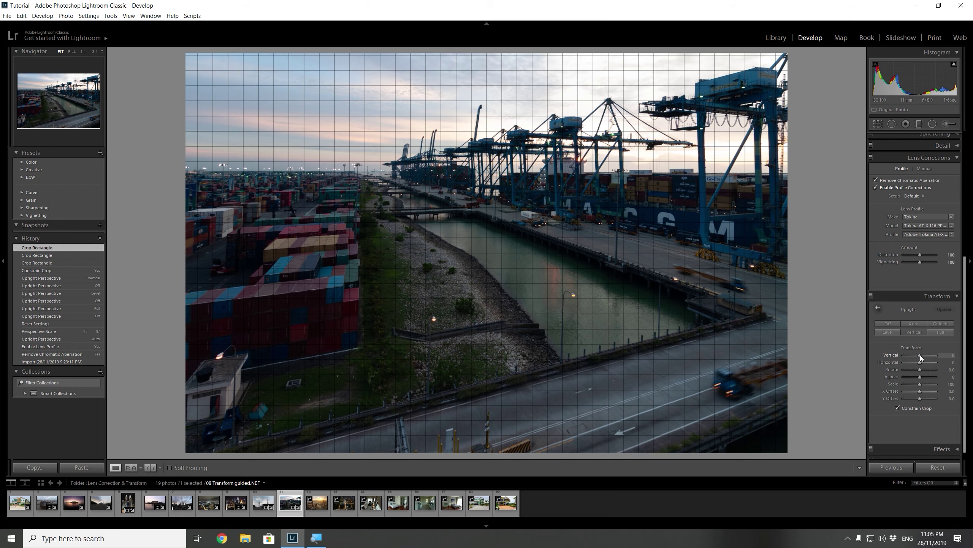
pyautogui.moveTo(920, 354); pyautogui.dragTo(920, 355)
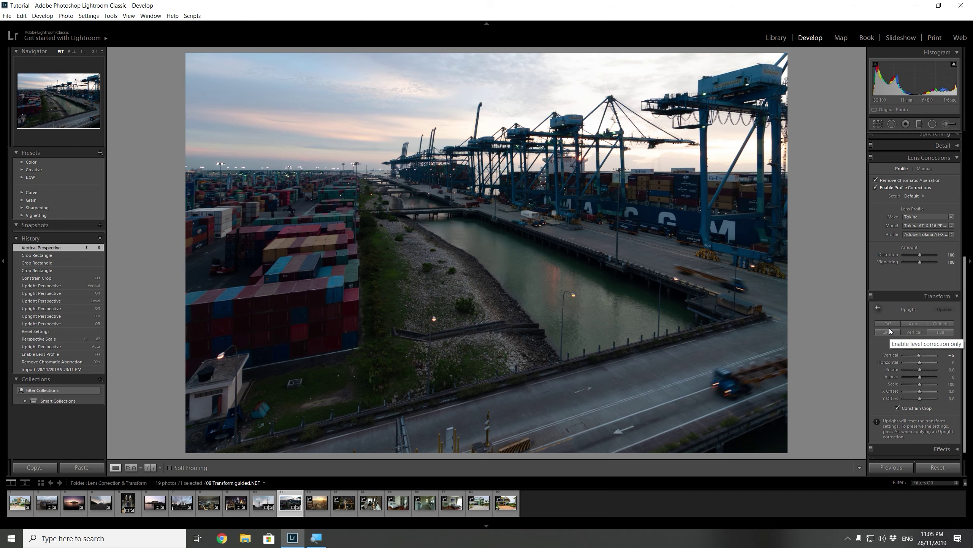
pyautogui.click(889, 323)
pyautogui.doubleClick(912, 347)
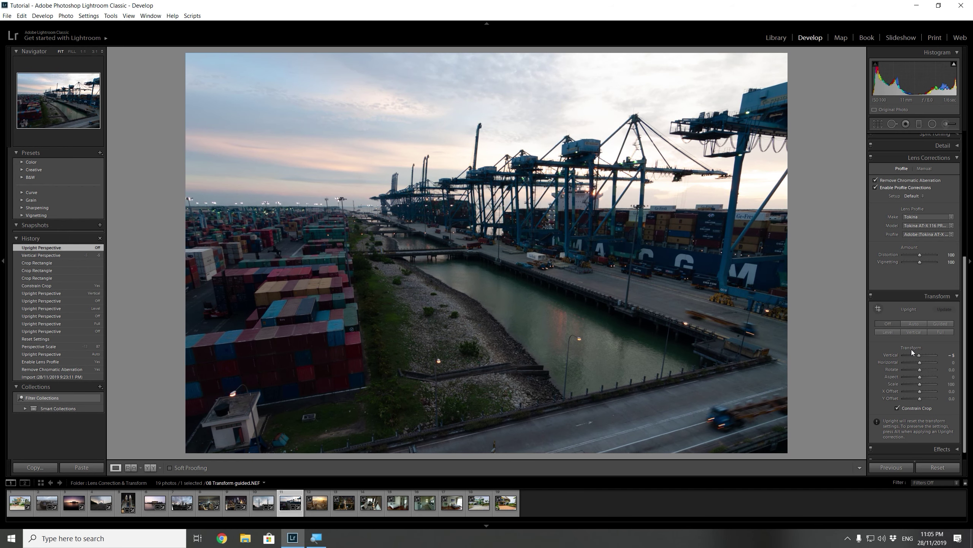
# Uncheck Constrain Crop, reset the crop, and draw a Guided Upright guide along the right crane leg
pyautogui.click(901, 409)
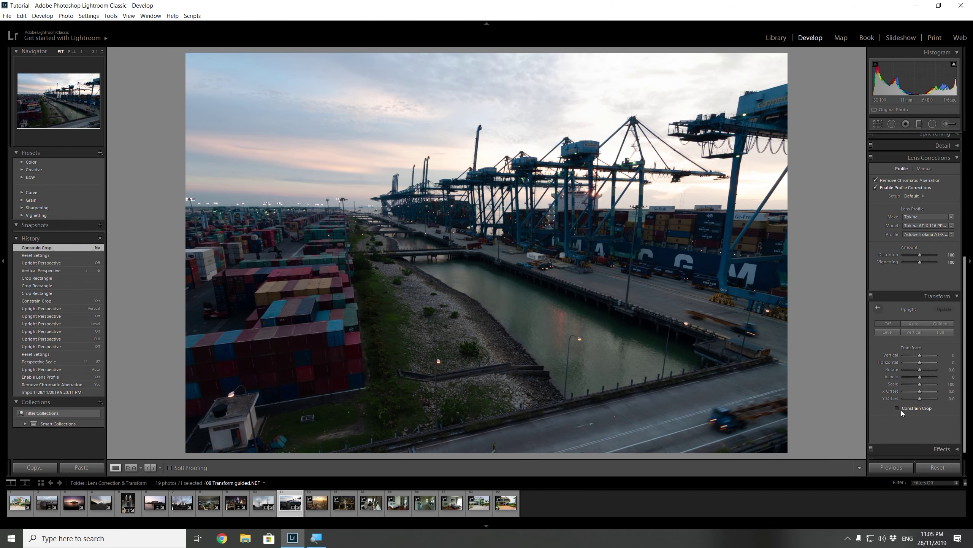
pyautogui.click(878, 124)
pyautogui.click(926, 197)
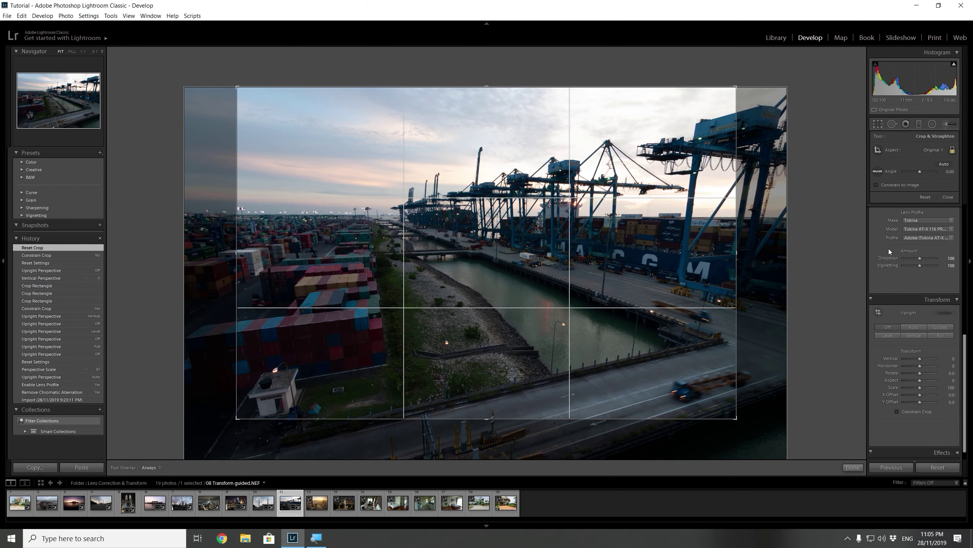
pyautogui.click(855, 466)
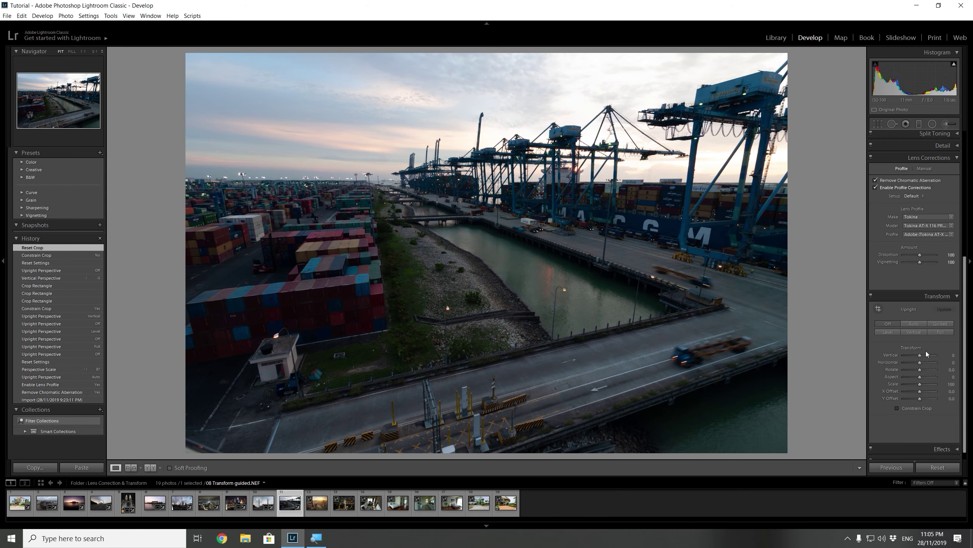
pyautogui.click(937, 325)
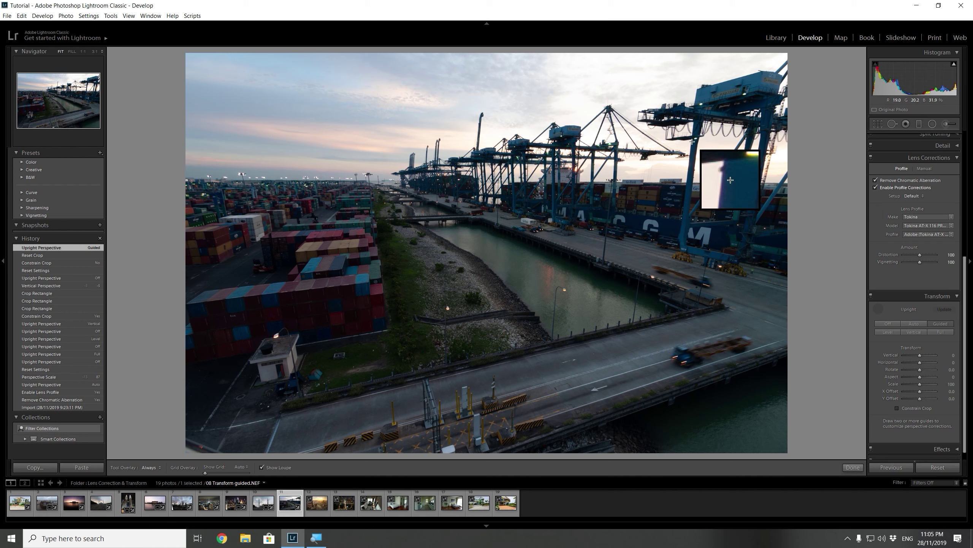
pyautogui.moveTo(692, 141); pyautogui.dragTo(683, 207)
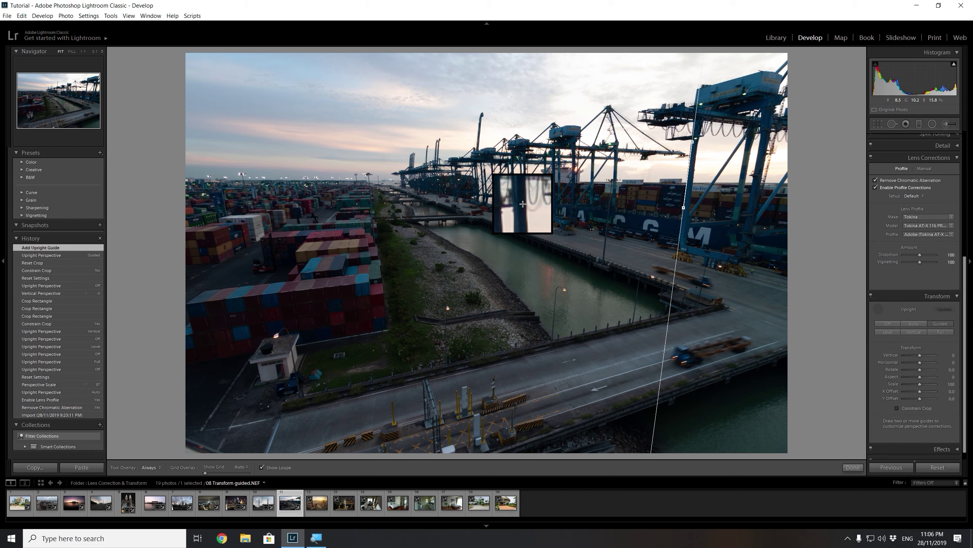
# Place Guided Upright guides along the central crane, the road barrier and the right crane leg, then finish
pyautogui.moveTo(485, 165); pyautogui.dragTo(487, 195)
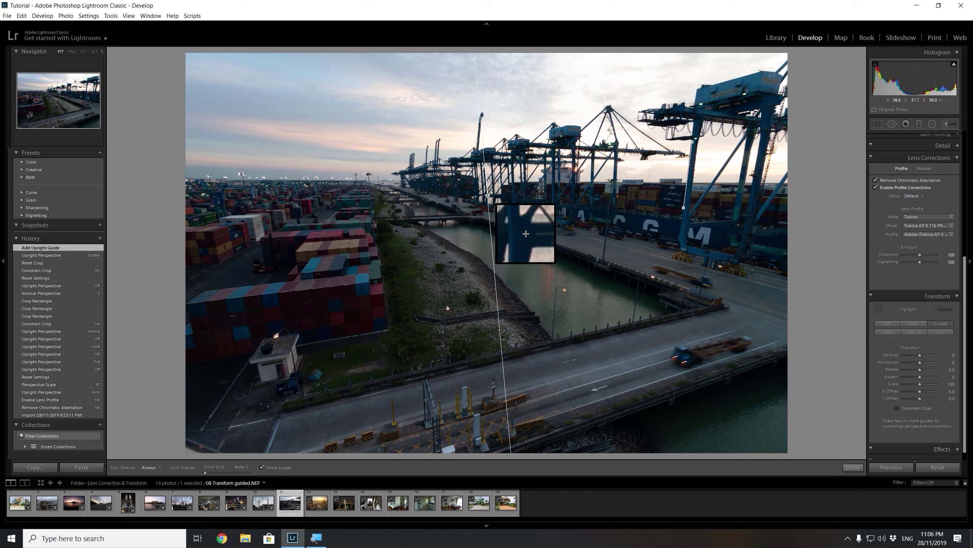
pyautogui.moveTo(488, 195); pyautogui.dragTo(487, 195)
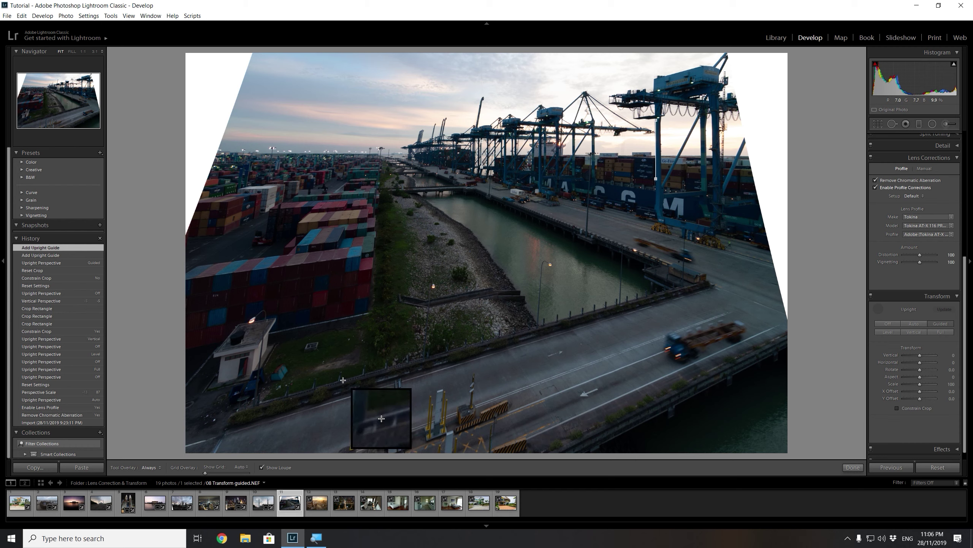
pyautogui.moveTo(343, 379); pyautogui.dragTo(594, 311)
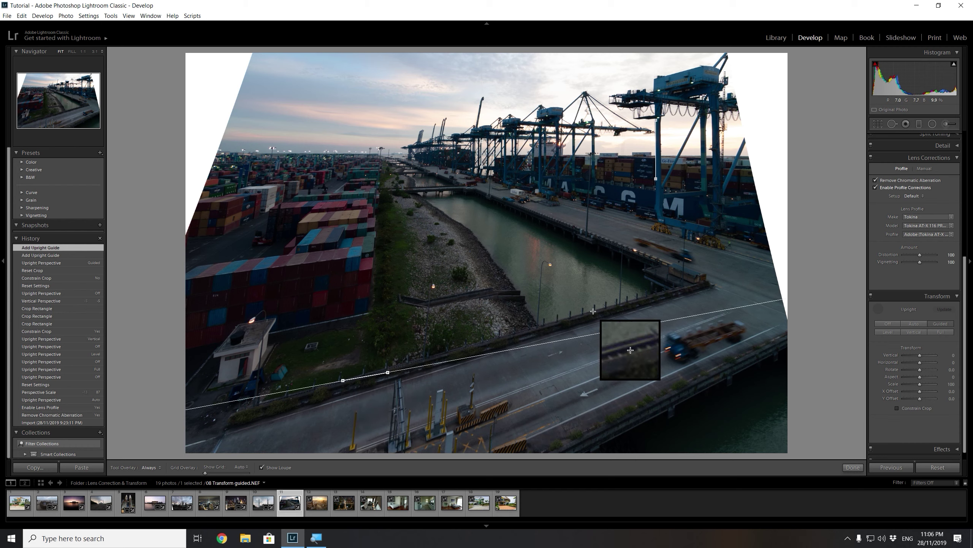
pyautogui.moveTo(593, 311); pyautogui.dragTo(634, 300)
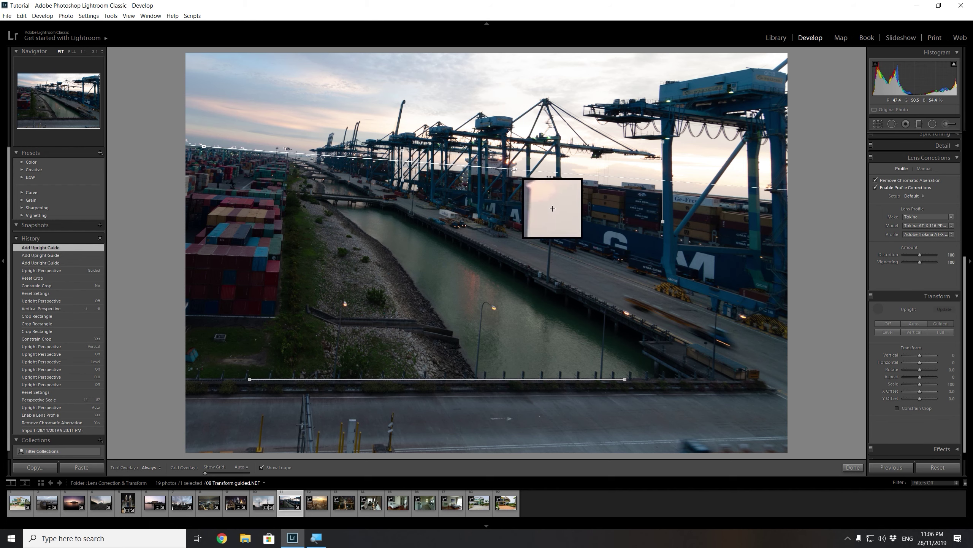
pyautogui.moveTo(412, 168); pyautogui.dragTo(411, 166)
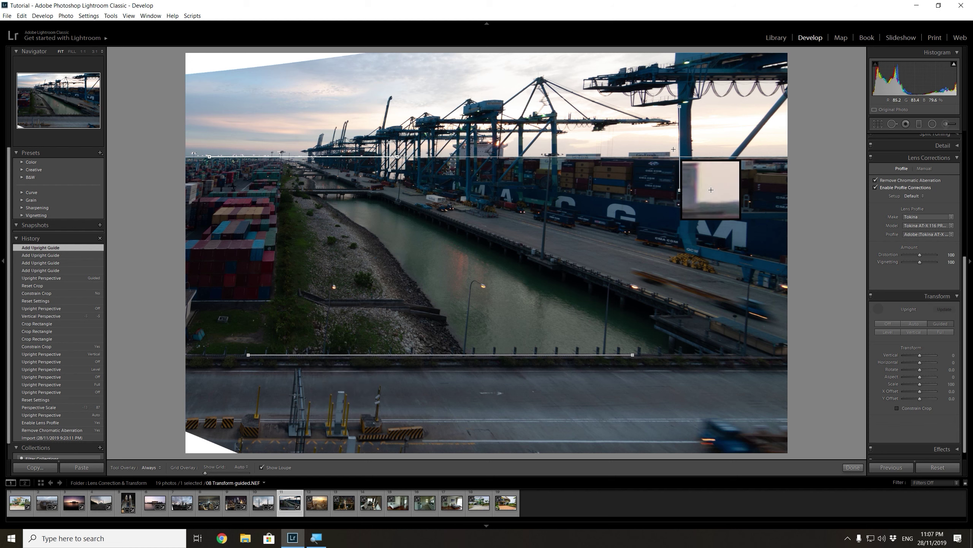
pyautogui.moveTo(679, 107); pyautogui.dragTo(678, 107)
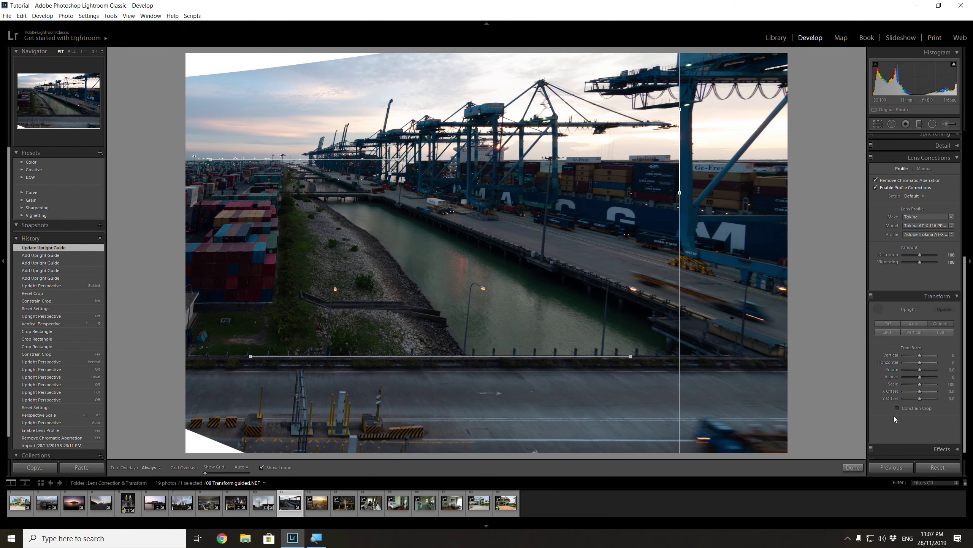
pyautogui.click(852, 467)
pyautogui.moveTo(920, 384)
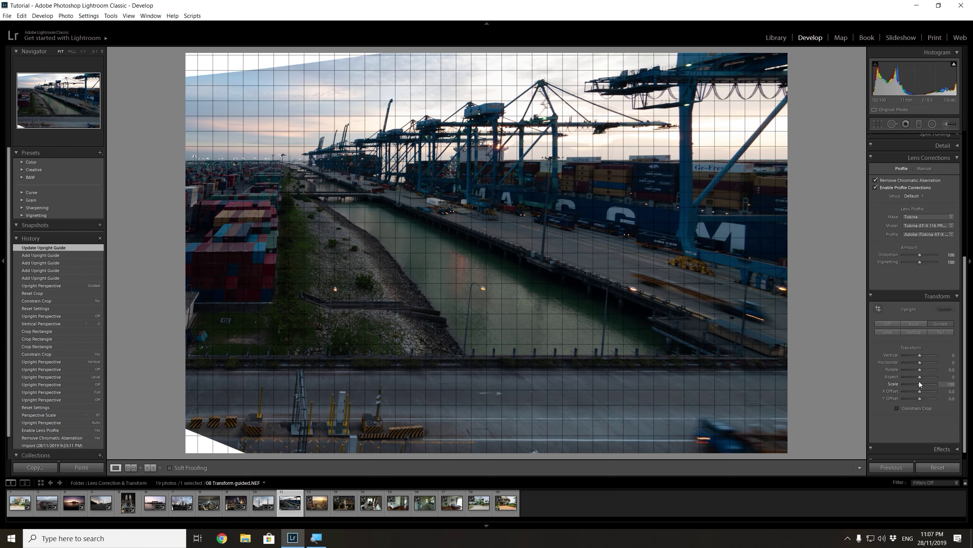
# Scale the port photo to 64 and crop it inside the image with Constrain to Image on
pyautogui.moveTo(921, 384); pyautogui.dragTo(908, 383)
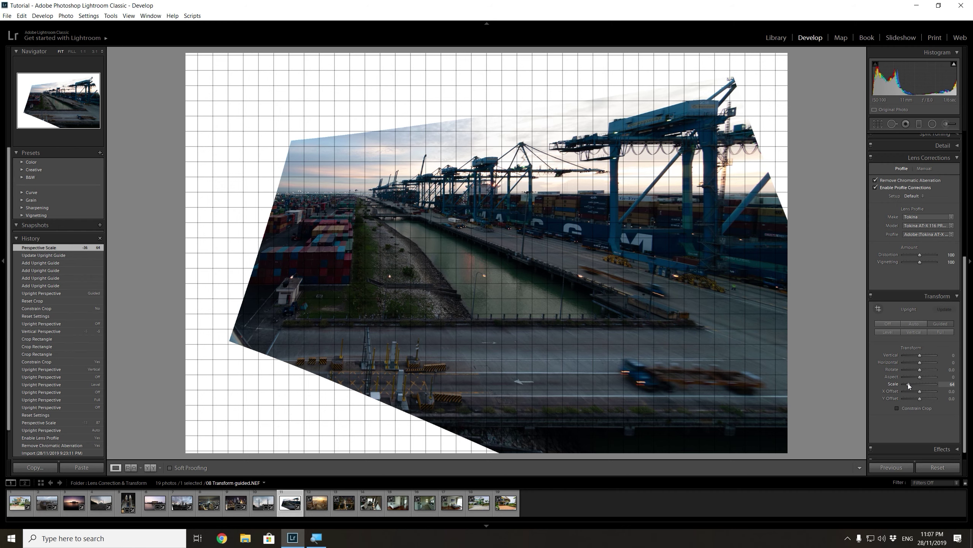
pyautogui.click(877, 125)
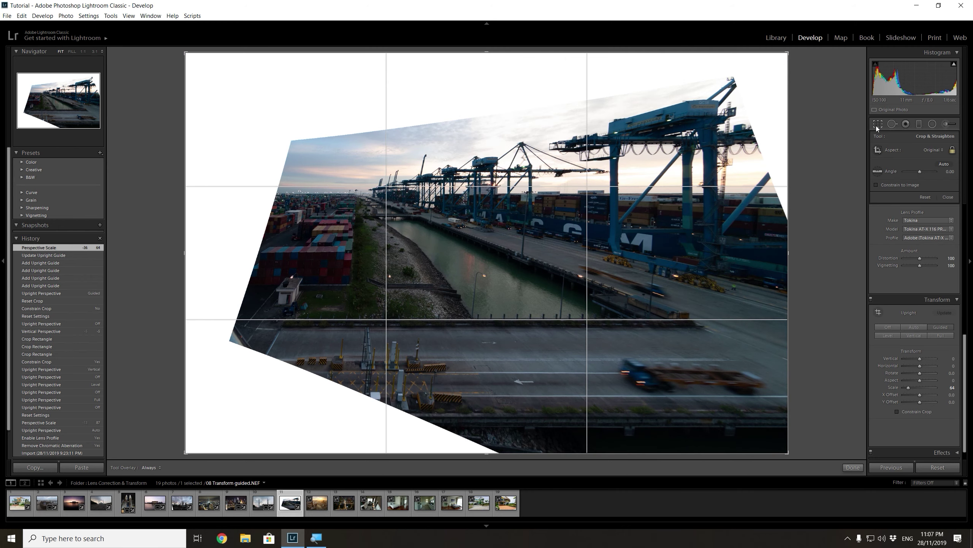
pyautogui.click(877, 185)
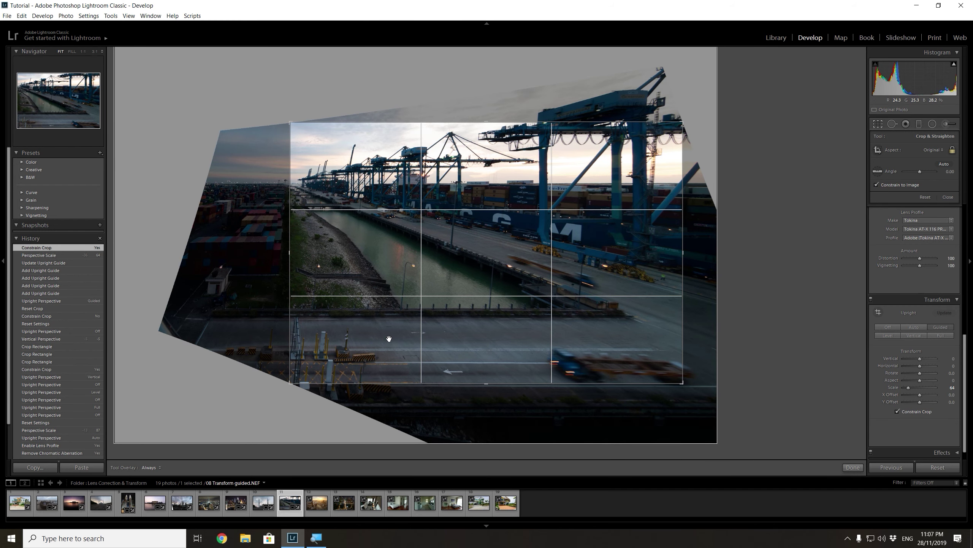
pyautogui.moveTo(291, 254)
pyautogui.mouseDown()
pyautogui.moveTo(463, 265)
pyautogui.moveTo(495, 276)
pyautogui.mouseUp()
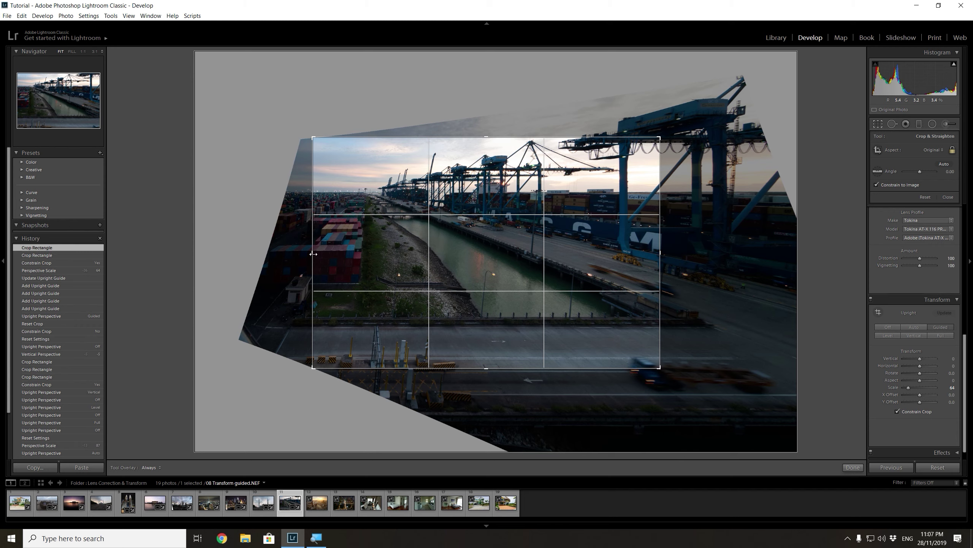
pyautogui.moveTo(313, 253); pyautogui.dragTo(416, 261)
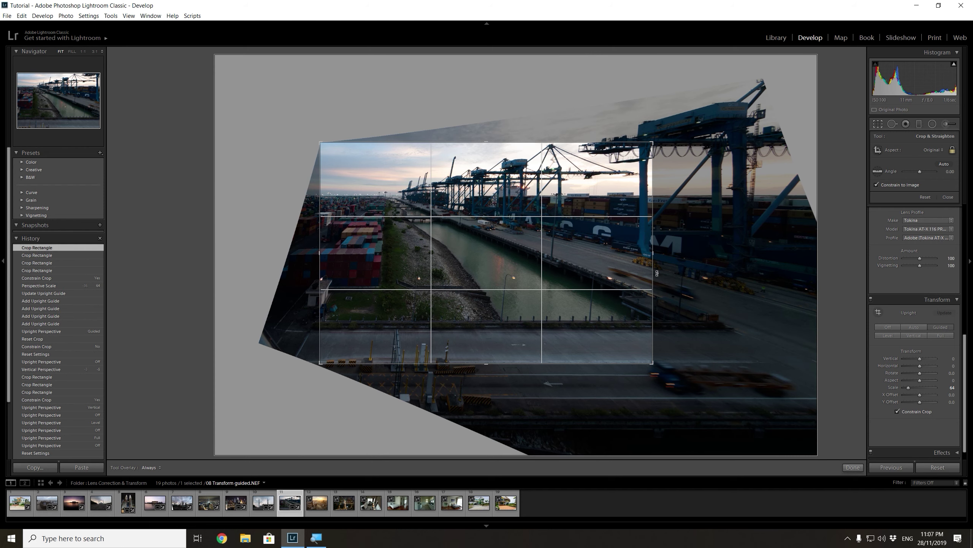
pyautogui.moveTo(653, 361); pyautogui.dragTo(674, 370)
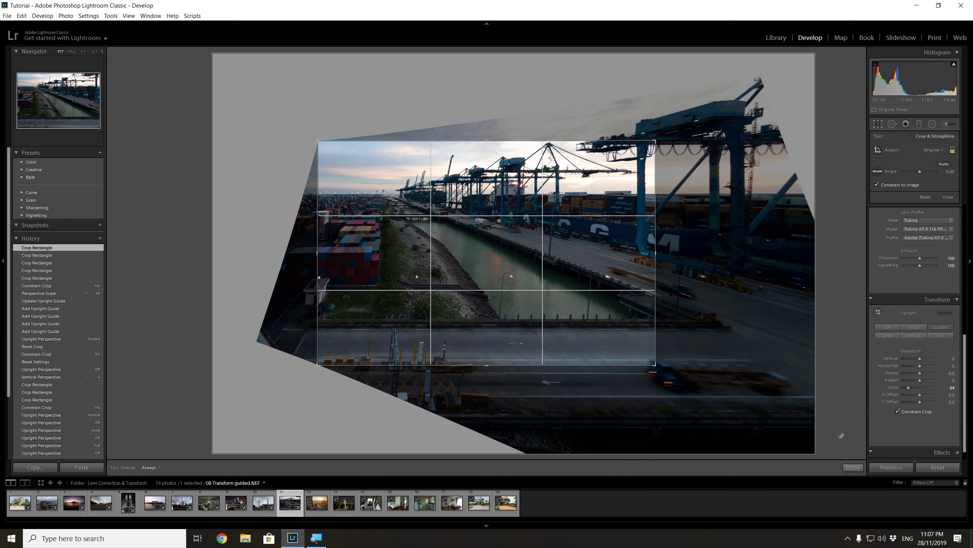
pyautogui.click(854, 467)
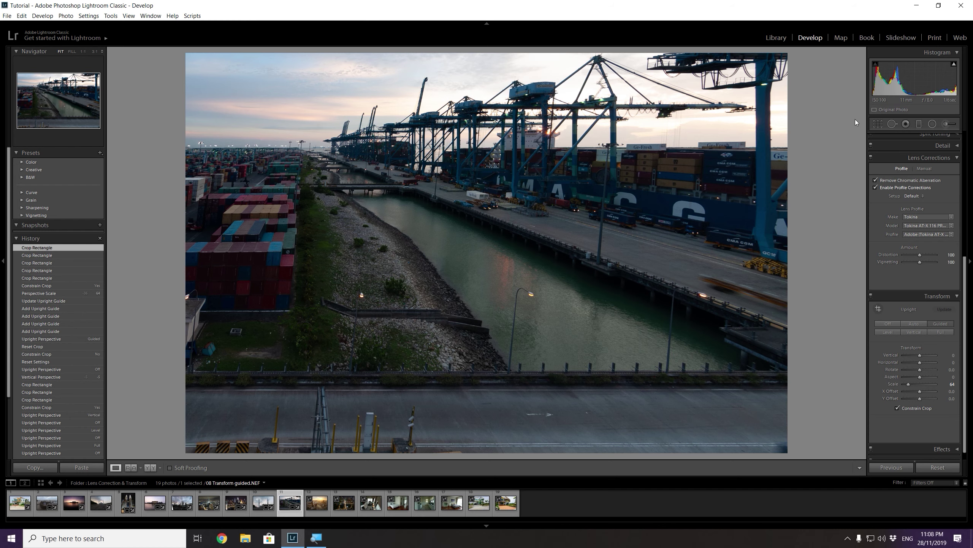
pyautogui.click(876, 125)
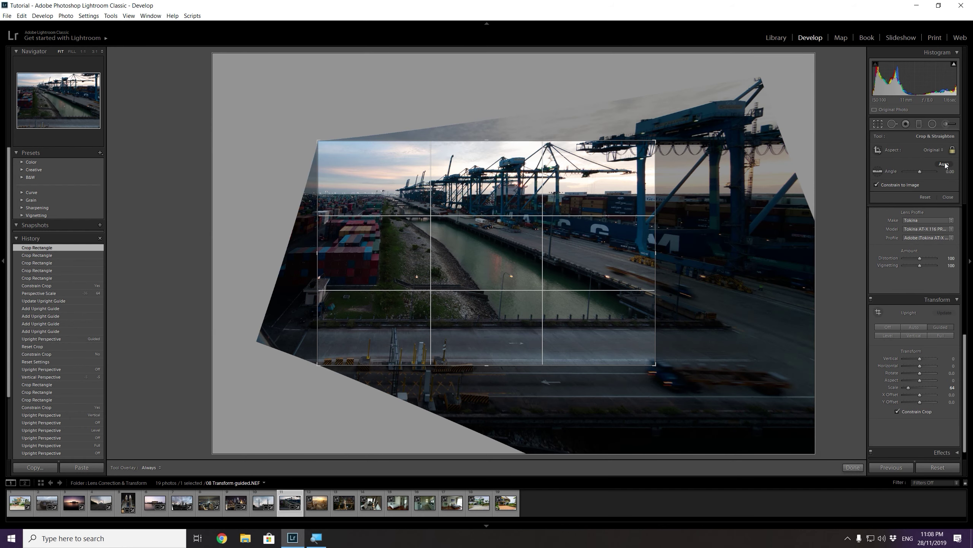
# Free the crop to a Custom aspect and widen the port photo's crop to the right
pyautogui.click(953, 150)
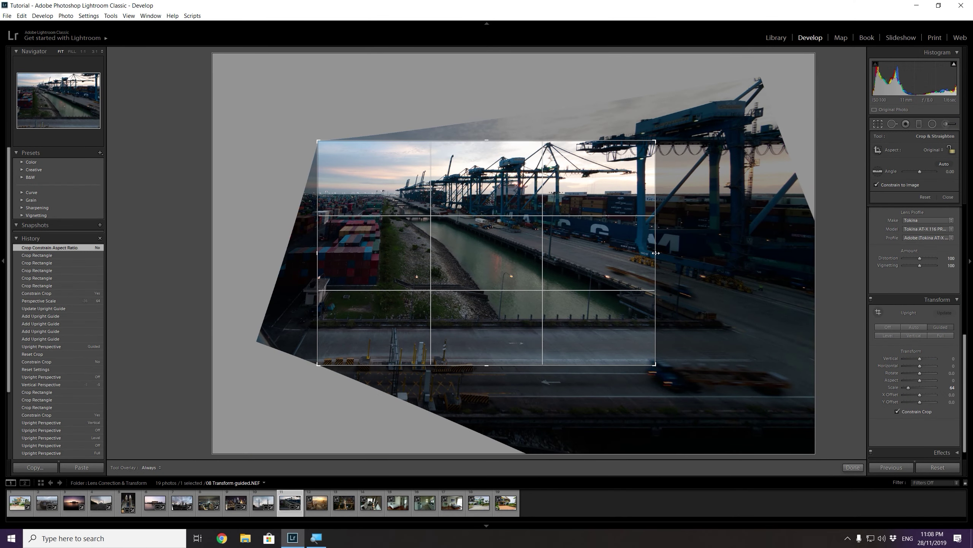
pyautogui.moveTo(656, 253); pyautogui.dragTo(721, 255)
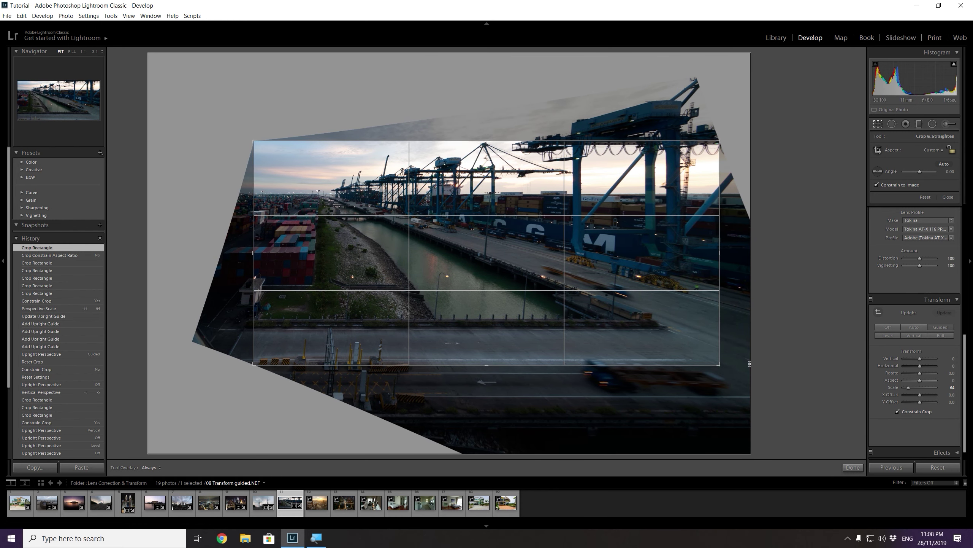
pyautogui.click(853, 467)
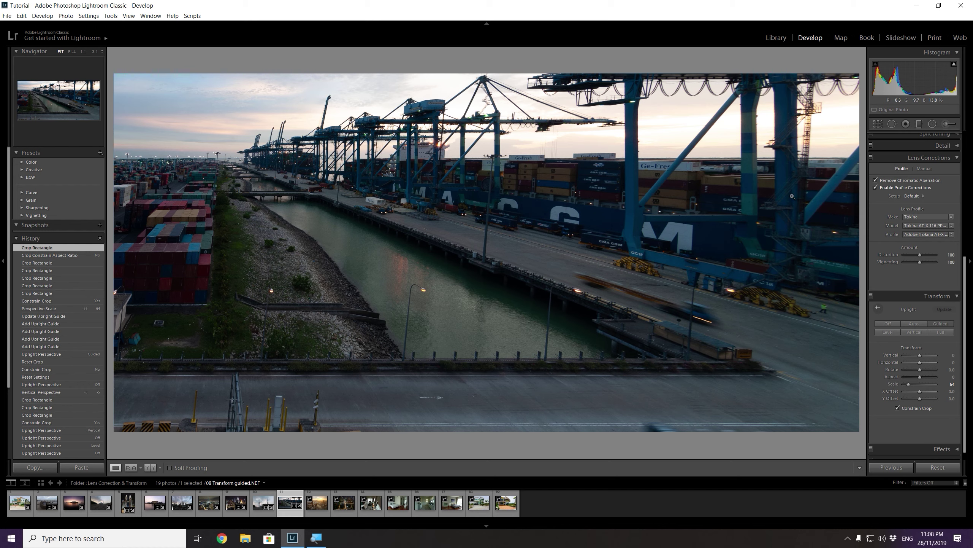
# Recrop the port photo at a 16 x 9 aspect, repositioning the image within it
pyautogui.click(878, 125)
pyautogui.click(953, 151)
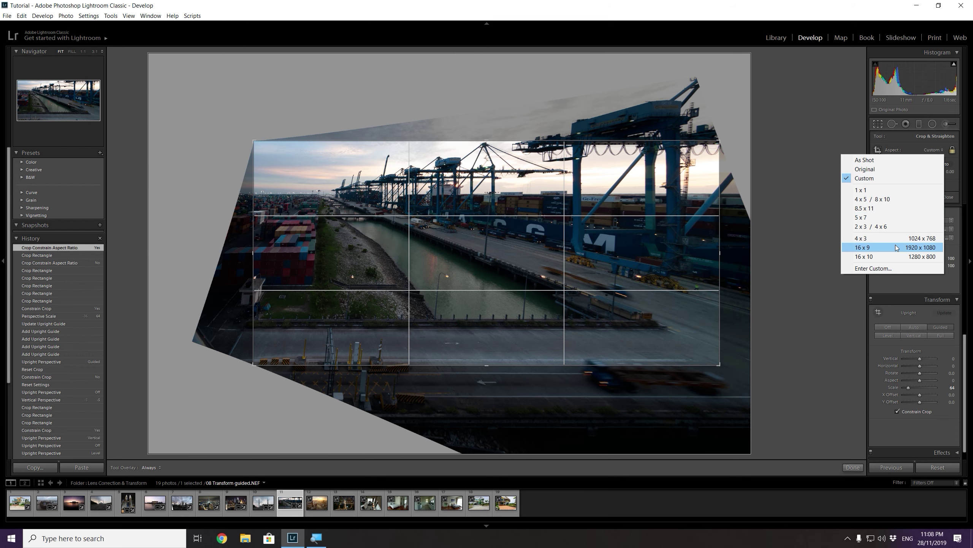
pyautogui.click(896, 247)
pyautogui.moveTo(554, 256); pyautogui.dragTo(600, 269)
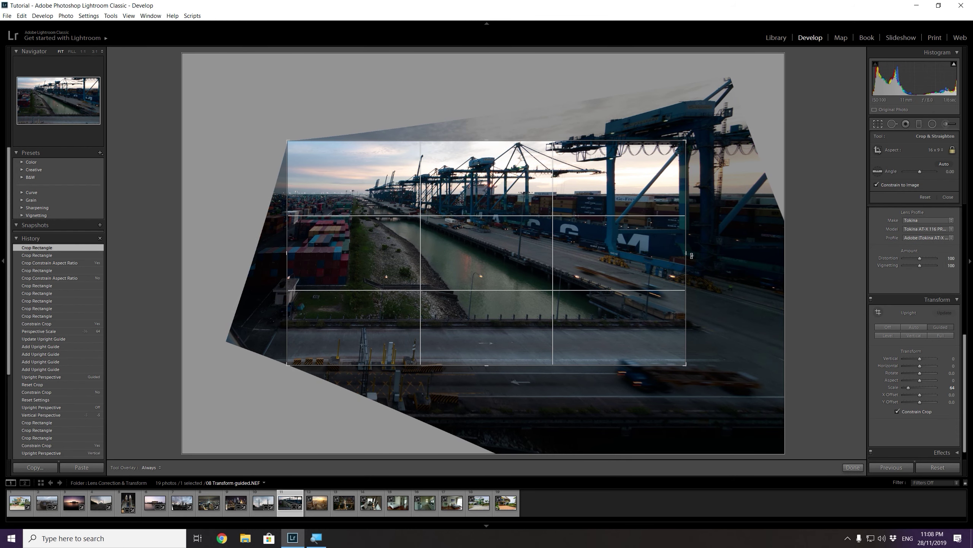
pyautogui.click(853, 467)
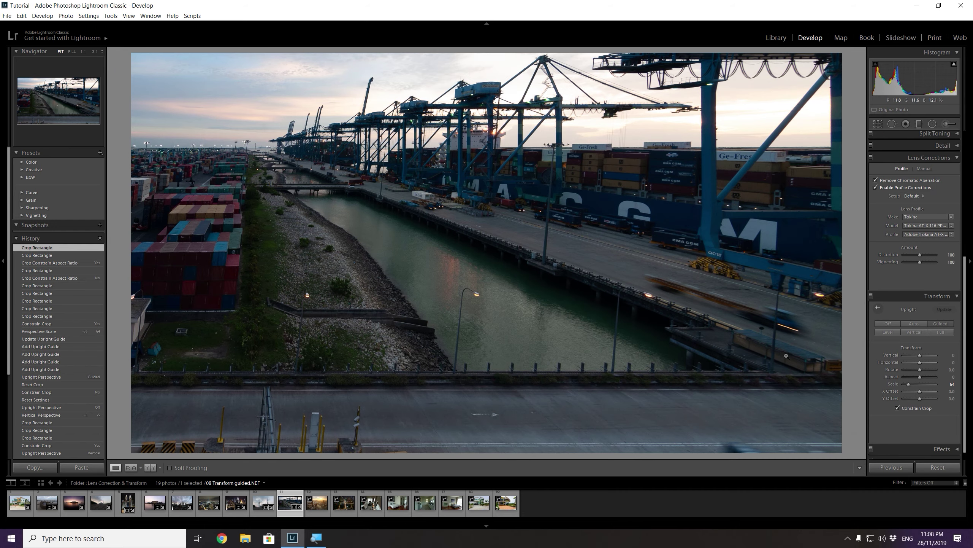
# Set the crop back to Original aspect, tighten the left edge, then advance to 08 Vertigo.ARW
pyautogui.click(883, 123)
pyautogui.click(936, 149)
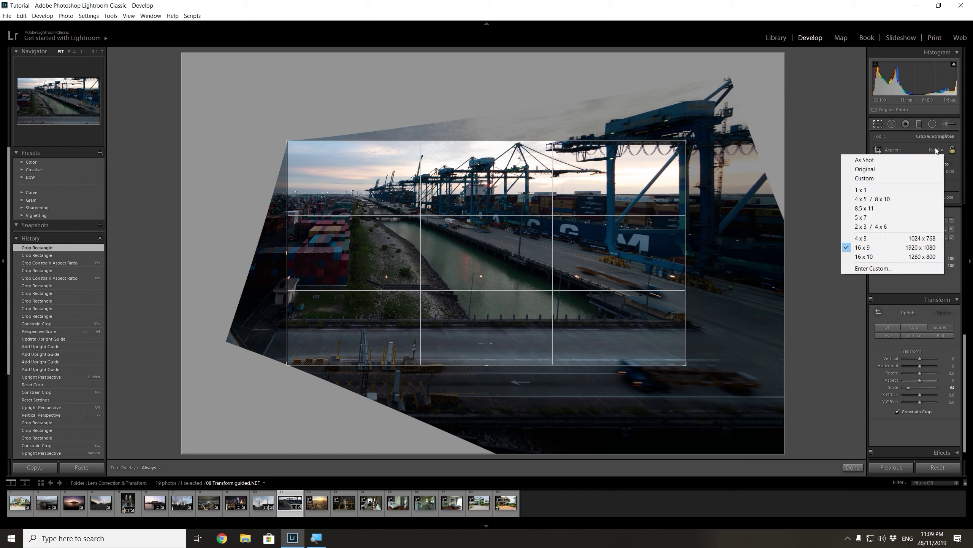
pyautogui.click(882, 169)
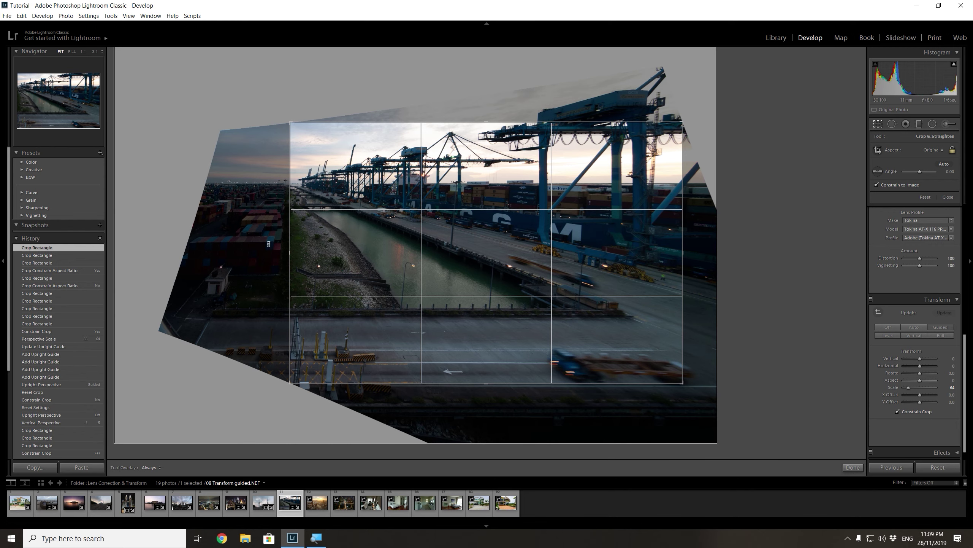
pyautogui.moveTo(290, 252); pyautogui.dragTo(361, 255)
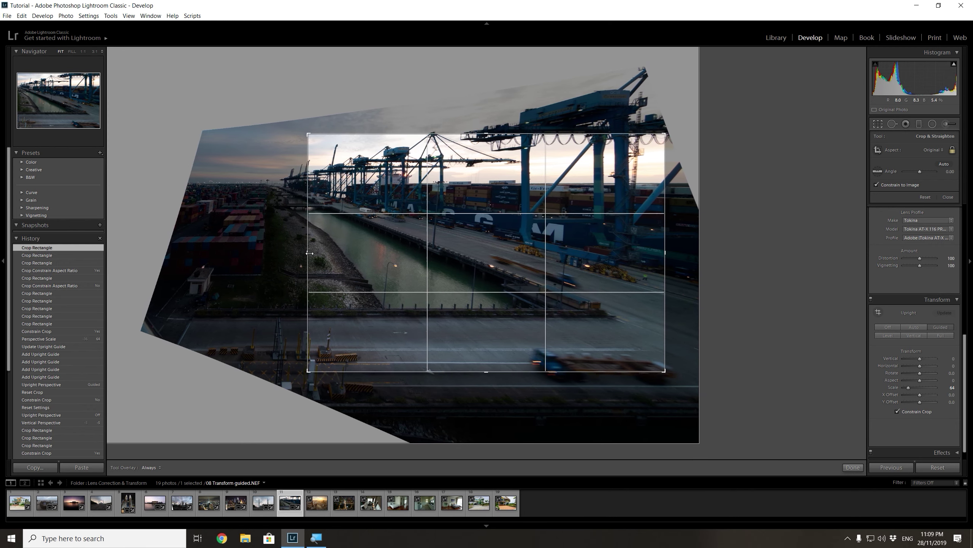
pyautogui.moveTo(422, 260); pyautogui.dragTo(482, 266)
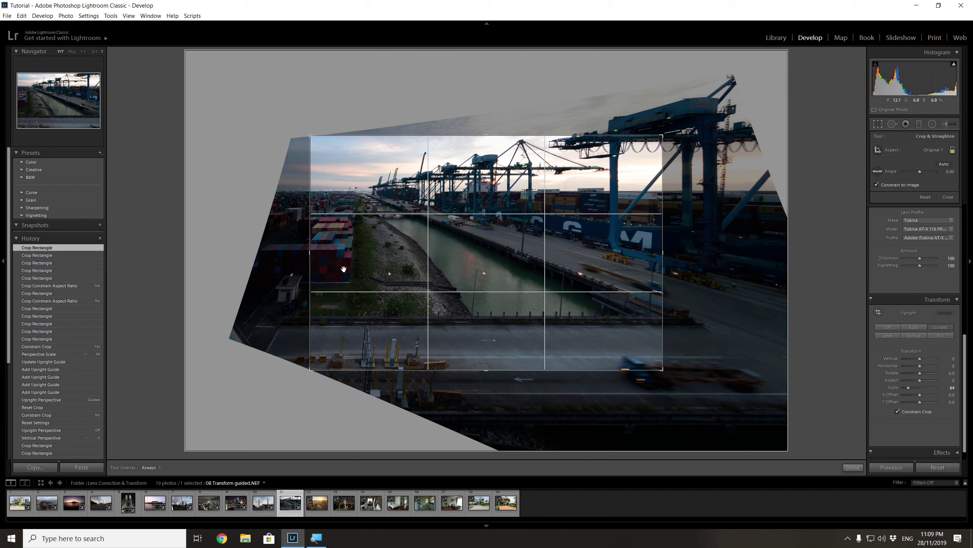
pyautogui.moveTo(304, 259); pyautogui.dragTo(309, 260)
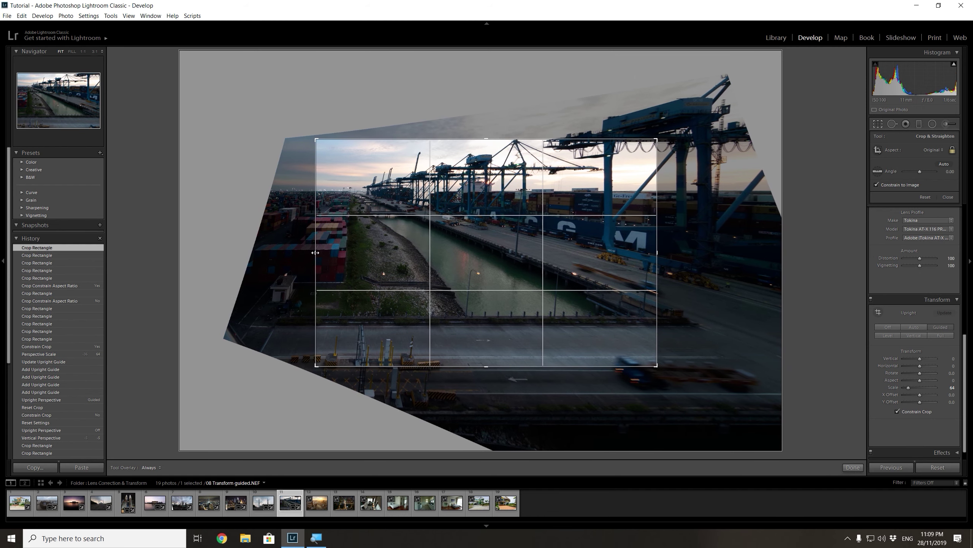
pyautogui.moveTo(384, 256); pyautogui.dragTo(408, 261)
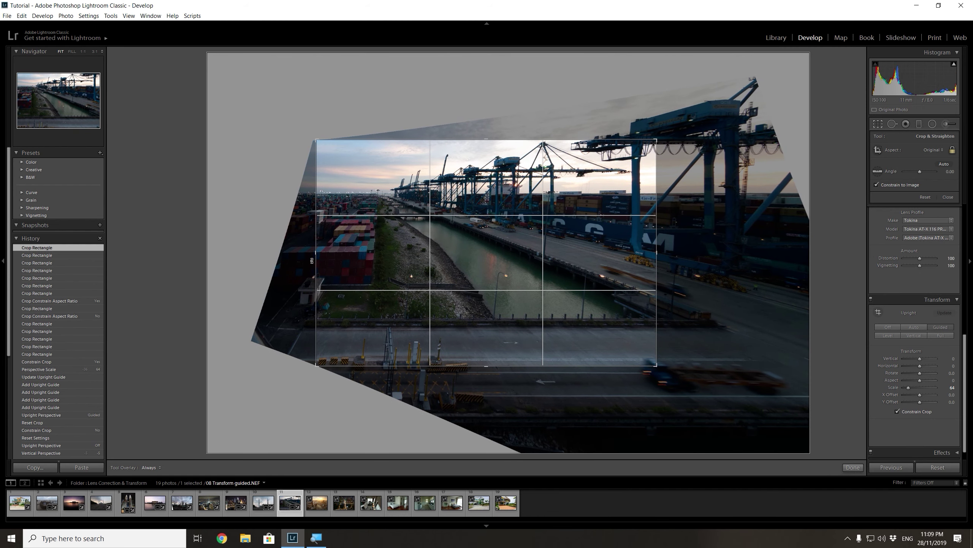
pyautogui.moveTo(314, 254); pyautogui.dragTo(326, 255)
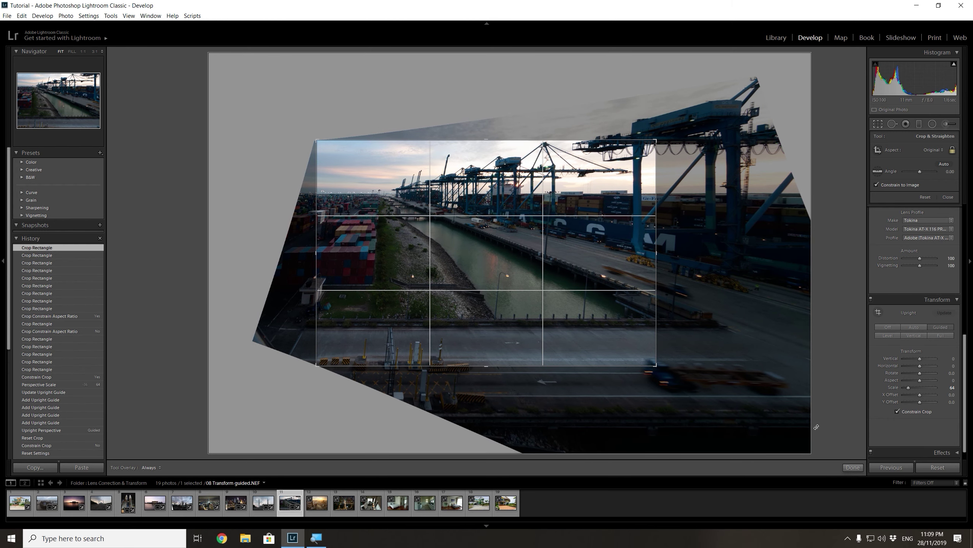
pyautogui.click(854, 467)
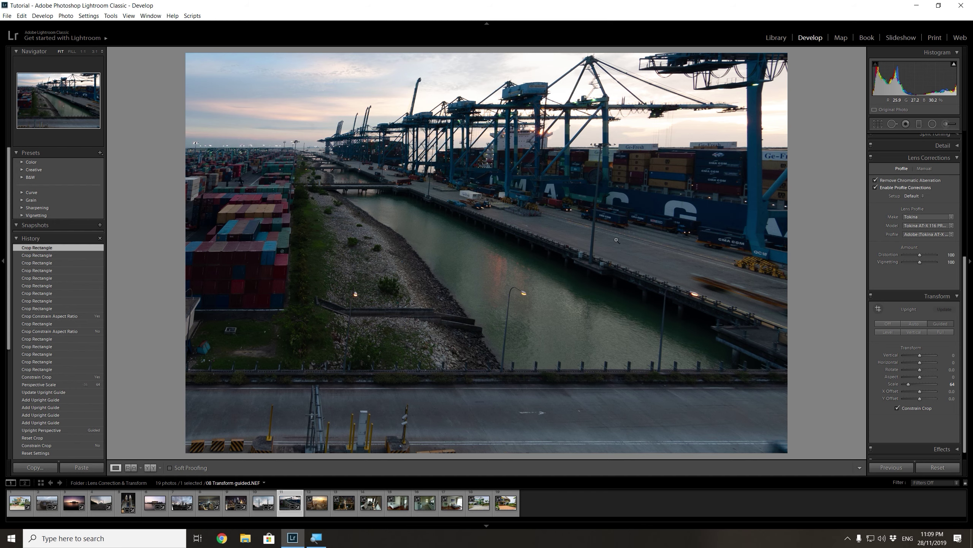
pyautogui.press('Right')
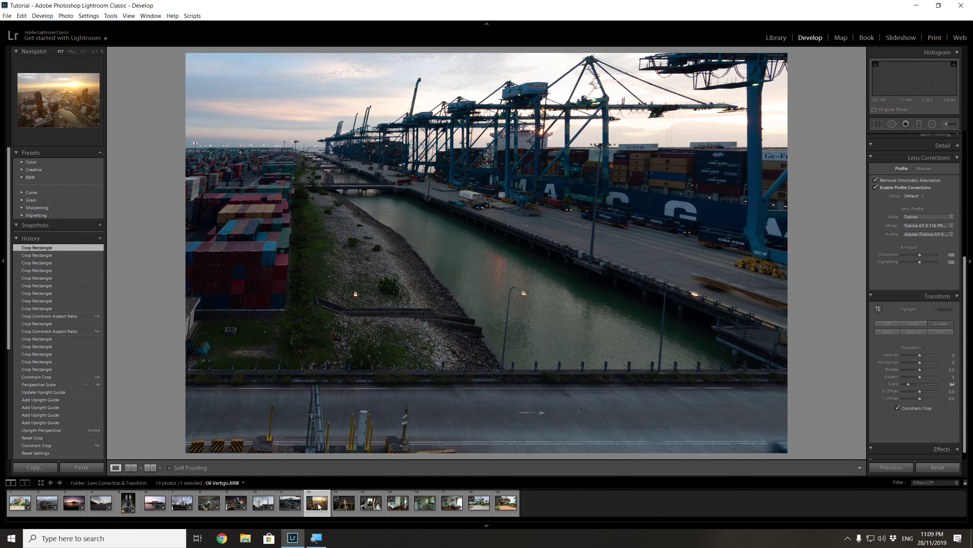
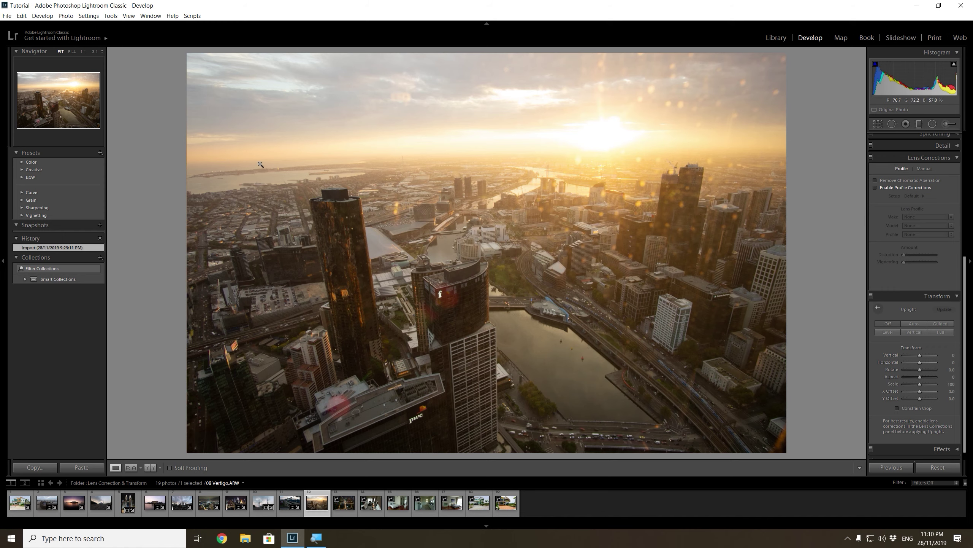
# Straighten the sunset city photo by rotating it 1.64° with Crop & Straighten
pyautogui.click(878, 124)
pyautogui.moveTo(845, 278); pyautogui.dragTo(844, 293)
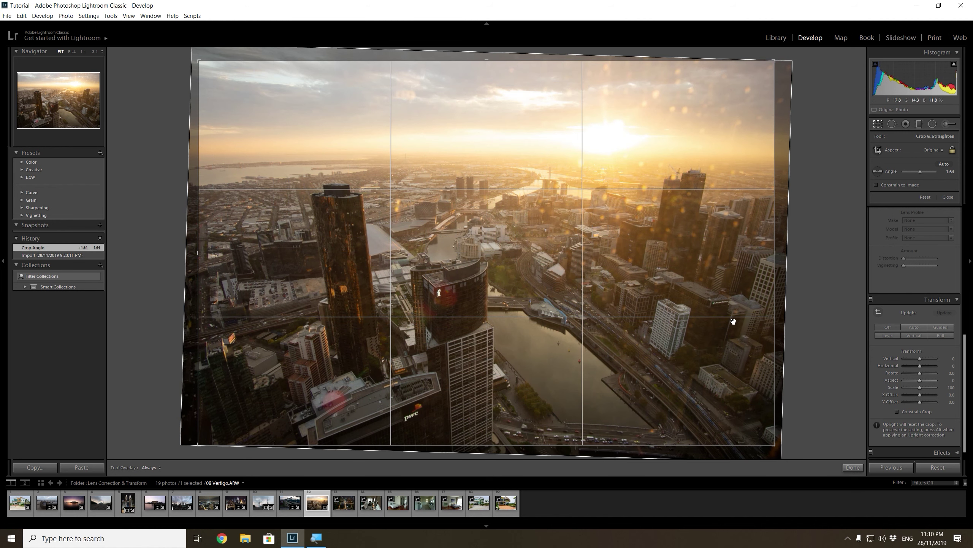
pyautogui.click(847, 466)
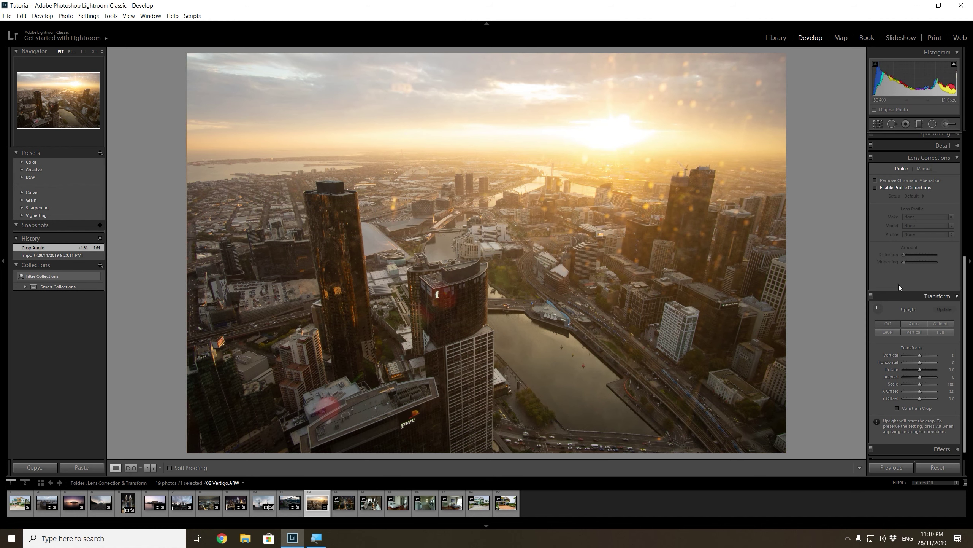
# Apply the Samyang 12mm f/2 lens profile with chromatic aberration removal, then open the night city photo
pyautogui.click(875, 180)
pyautogui.click(923, 217)
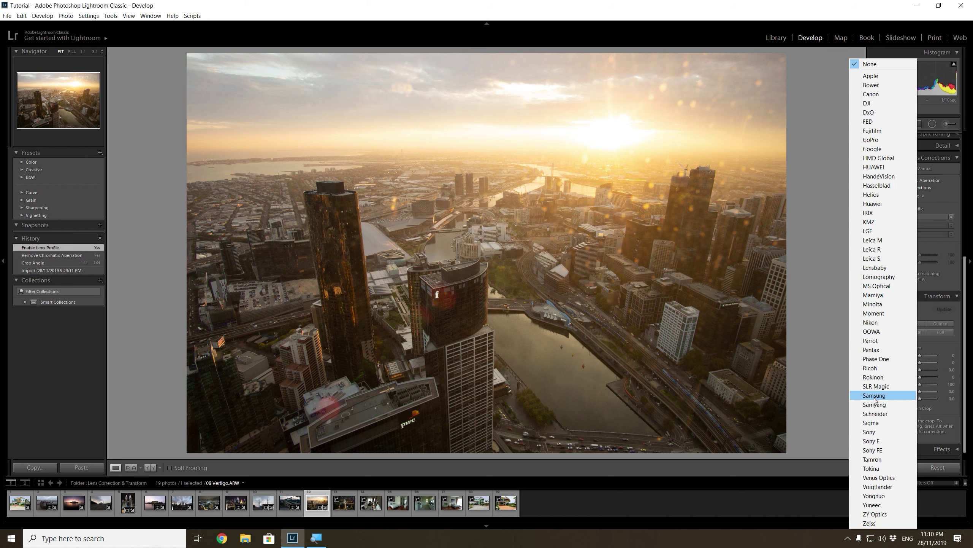
pyautogui.click(875, 404)
pyautogui.click(925, 227)
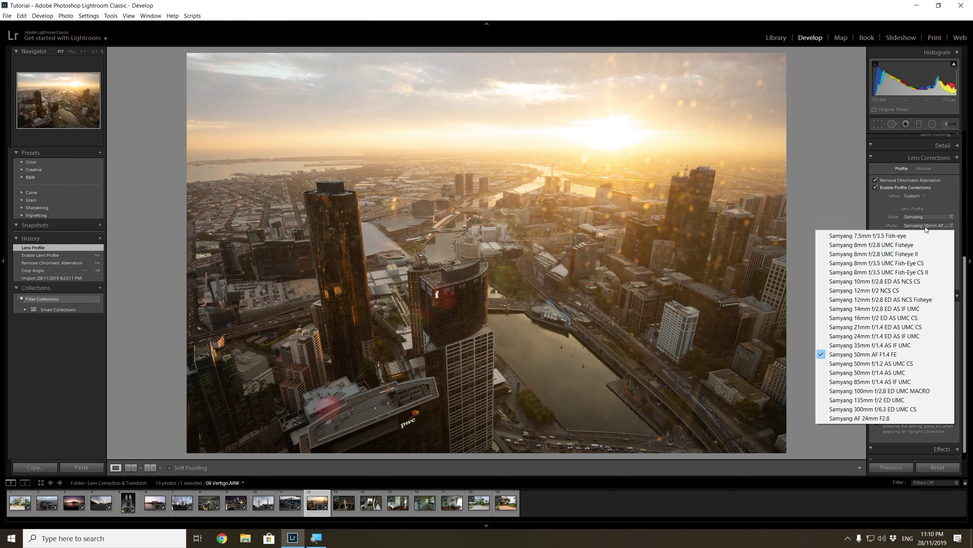
pyautogui.click(901, 290)
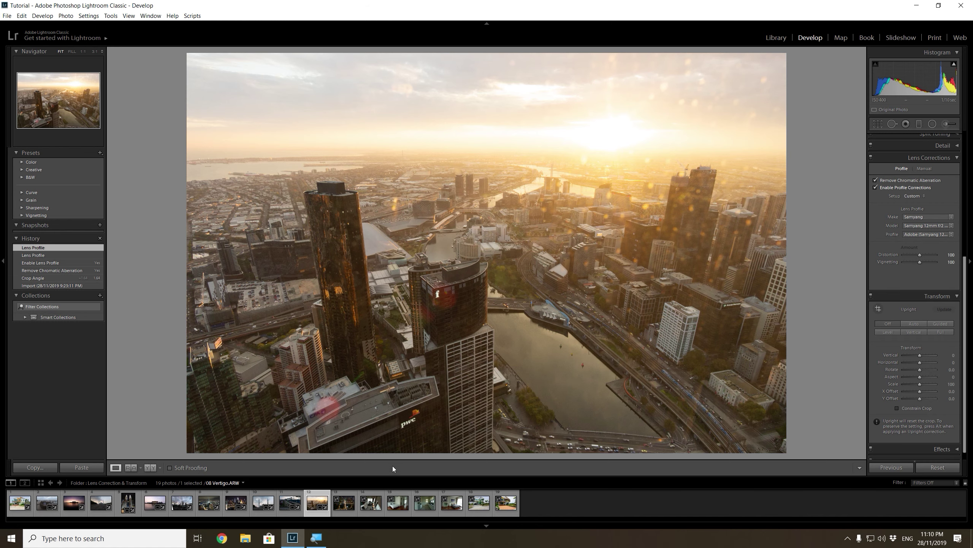
pyautogui.click(343, 501)
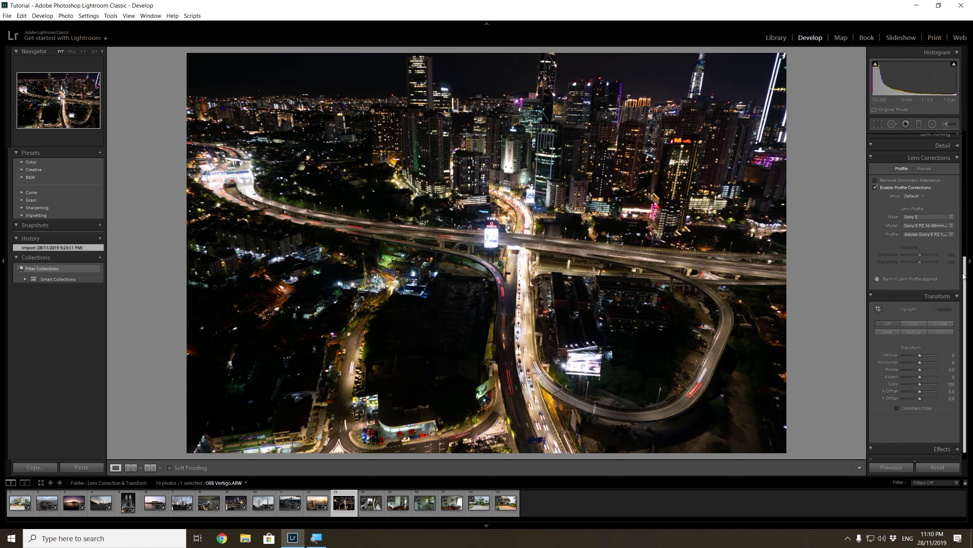
# Compare the lens profile correction on and off, then remove chromatic aberration from the night photo
pyautogui.click(877, 188)
pyautogui.click(877, 187)
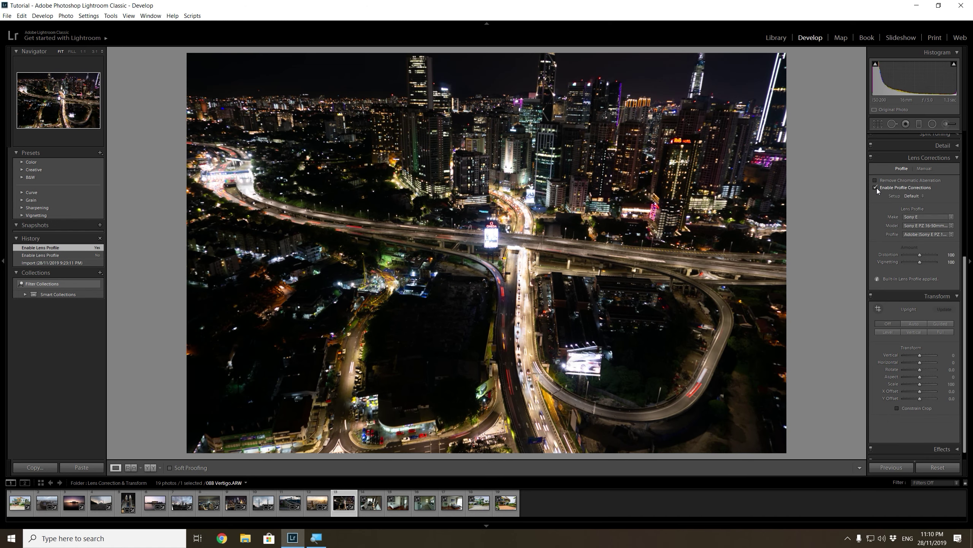
pyautogui.click(876, 180)
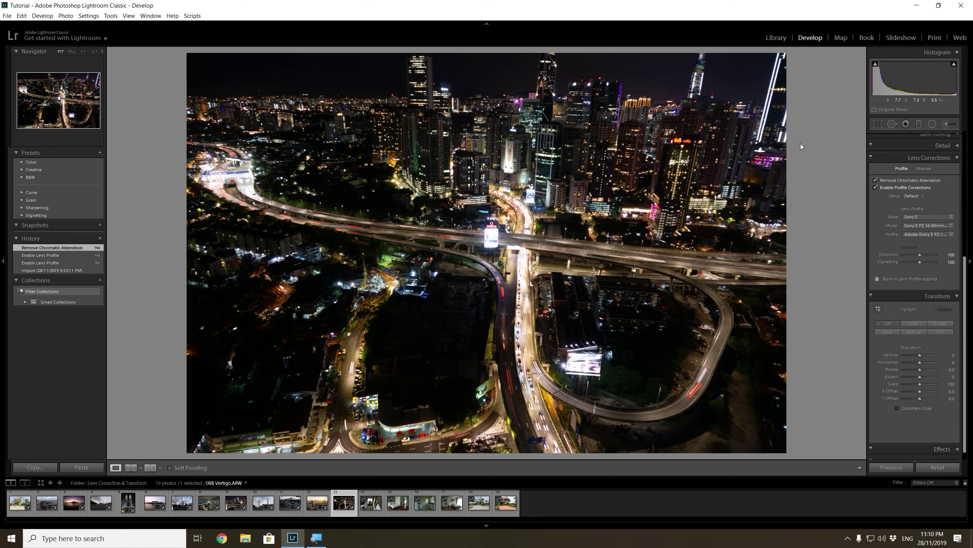
# Straighten the night city photo by rotating the crop to -1.02°
pyautogui.click(877, 124)
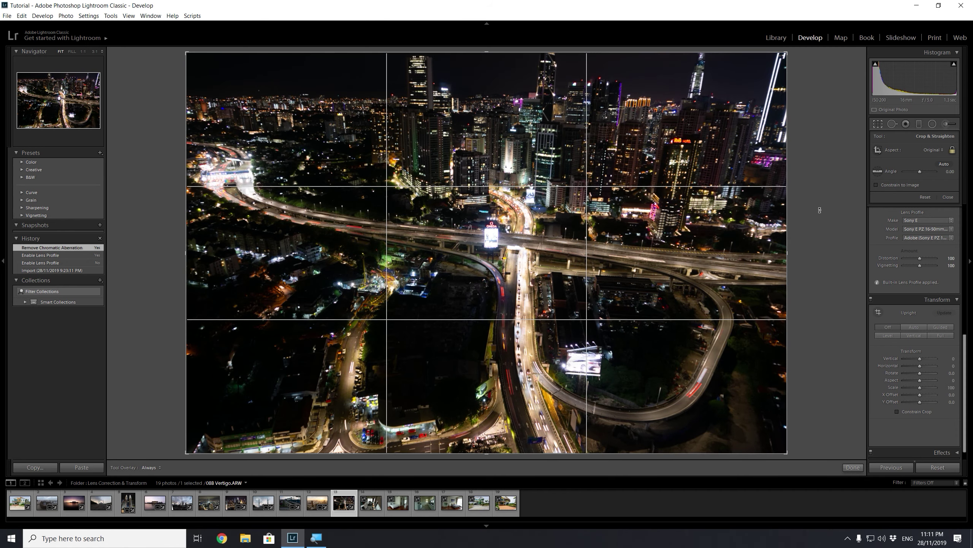
pyautogui.click(820, 210)
pyautogui.moveTo(820, 210); pyautogui.dragTo(819, 204)
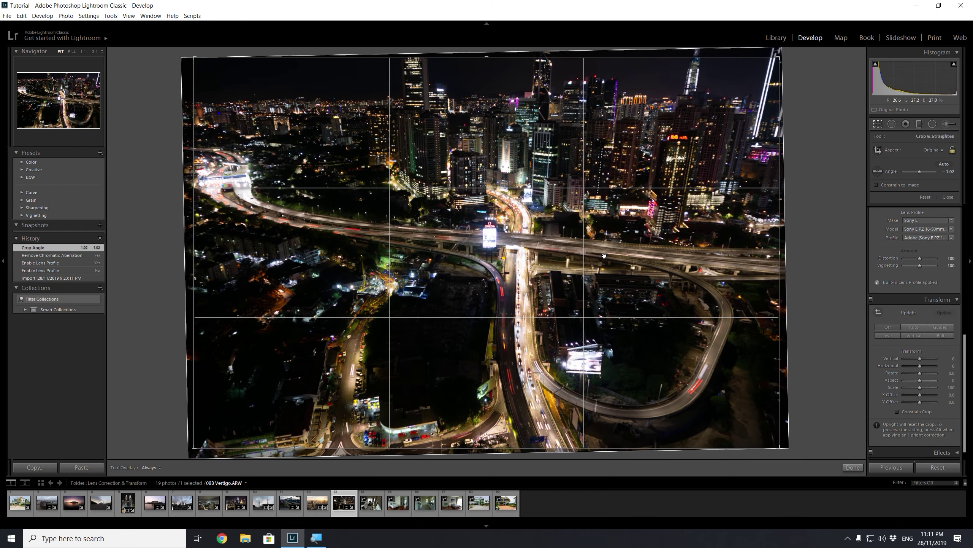
pyautogui.click(773, 329)
pyautogui.click(849, 469)
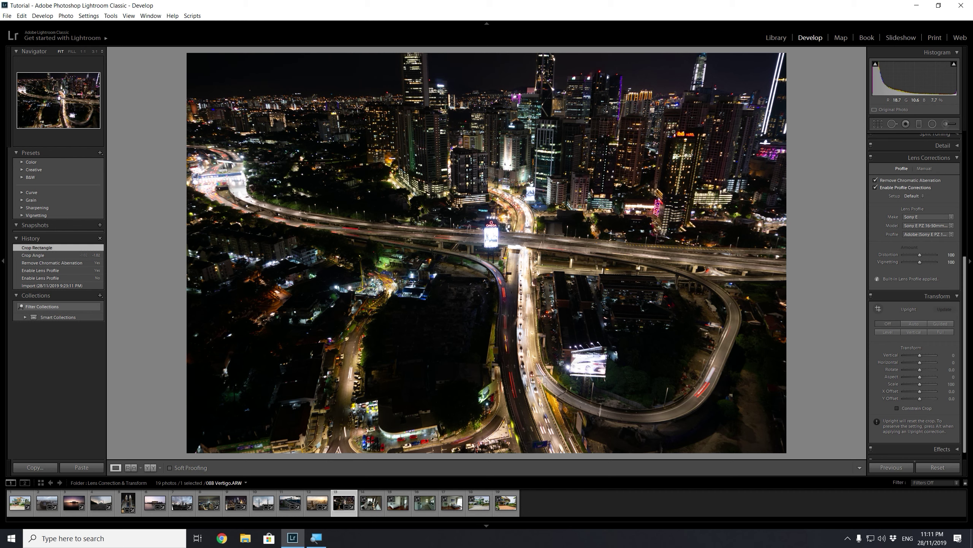
# Set Upright to Off on the living room photo, straighten it -0.70°, then open the bedroom photo
pyautogui.click(372, 504)
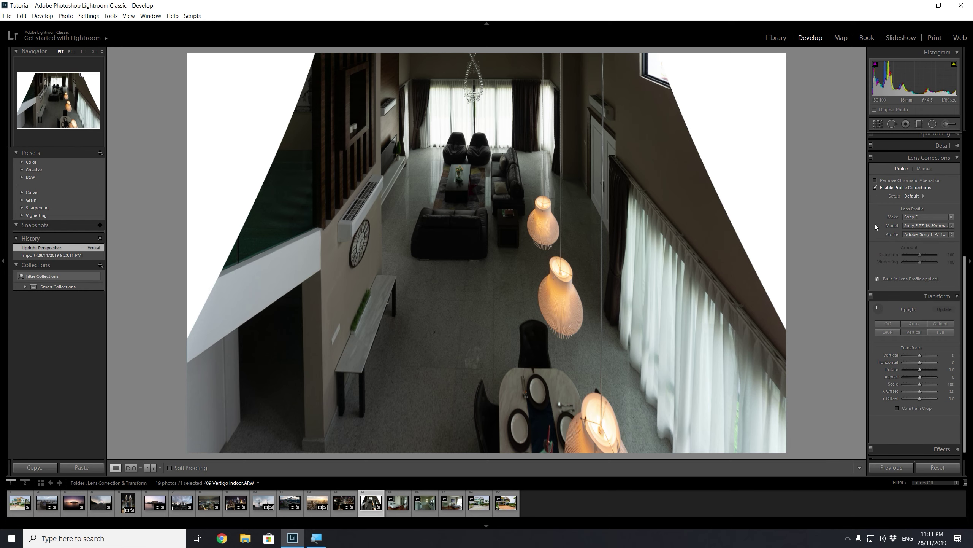
pyautogui.click(892, 323)
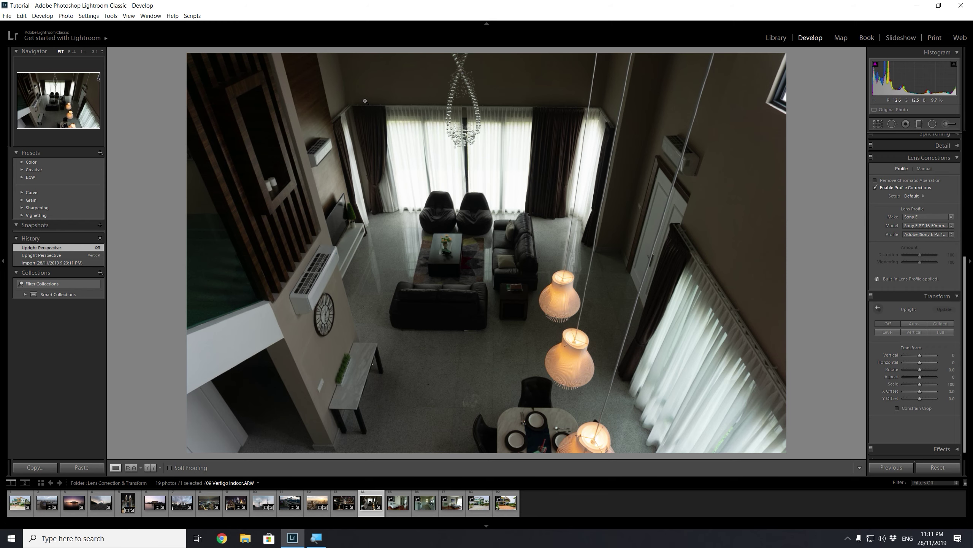
pyautogui.click(878, 123)
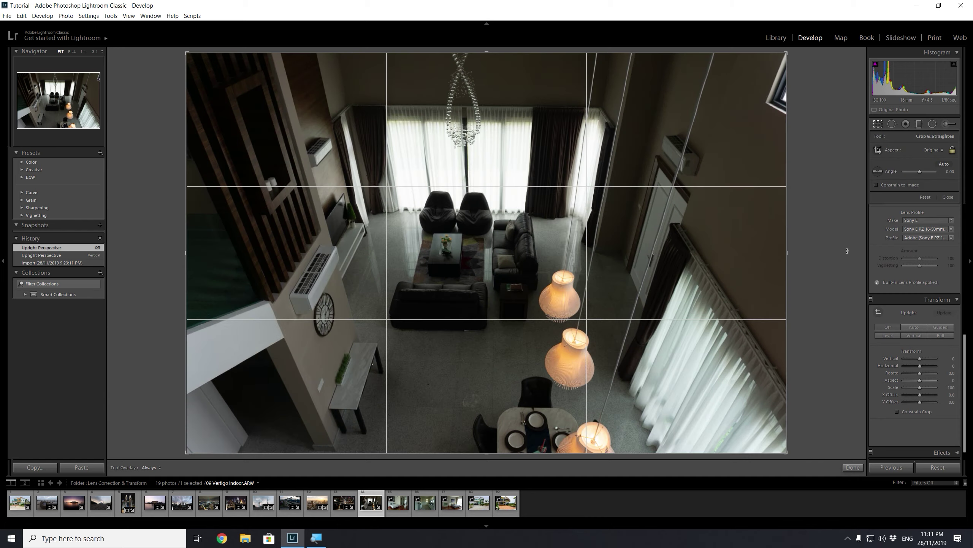
pyautogui.moveTo(844, 264); pyautogui.dragTo(844, 260)
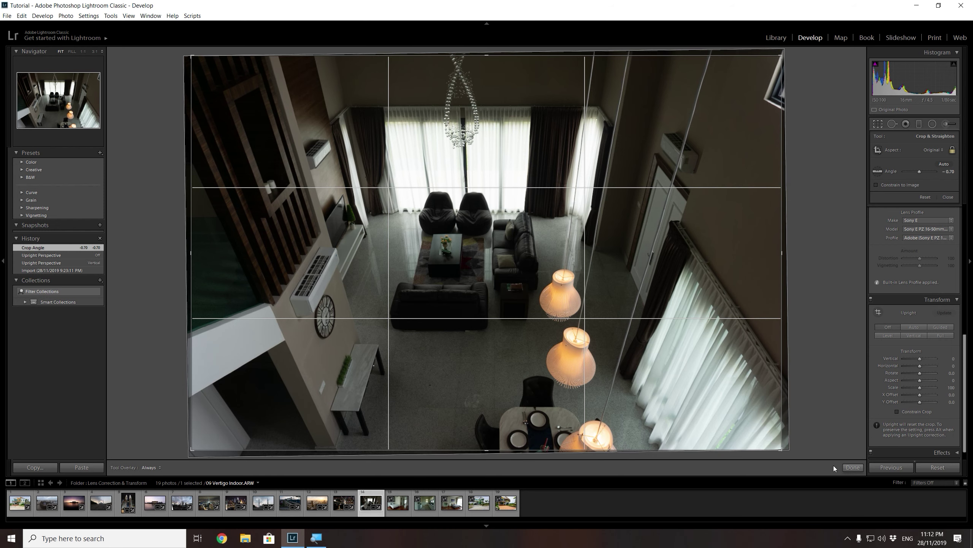
pyautogui.click(853, 468)
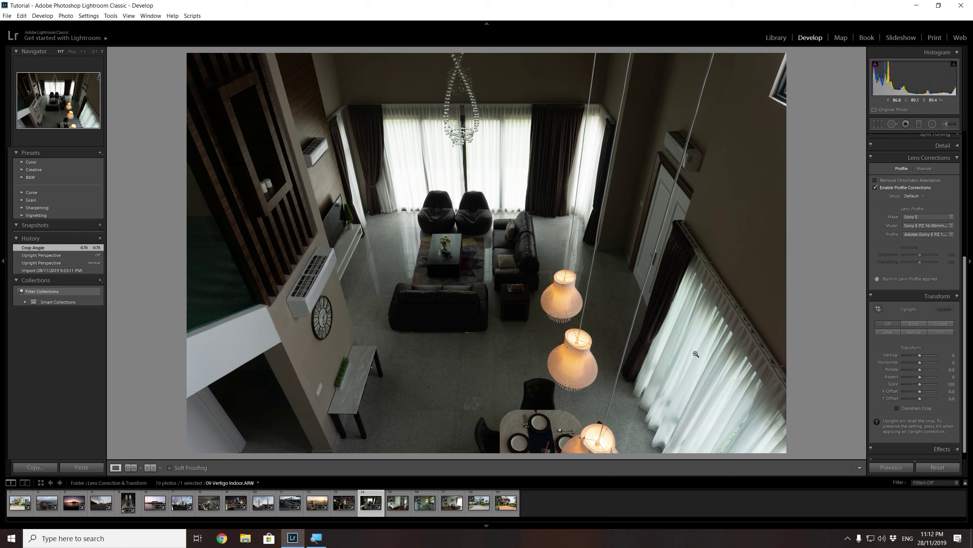
pyautogui.click(396, 506)
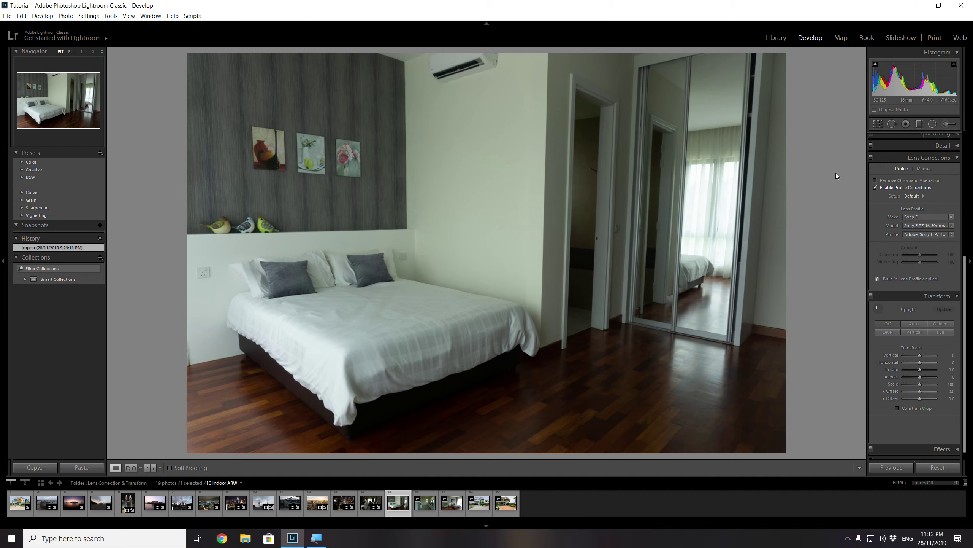
# Remove chromatic aberration from the bedroom photo, try Upright Vertical, then set Upright back to Off
pyautogui.click(876, 180)
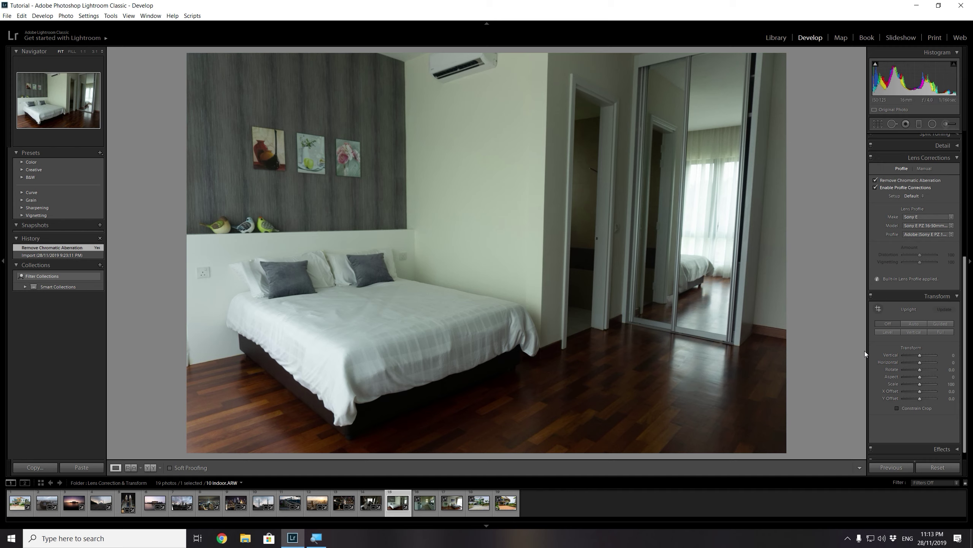
pyautogui.click(914, 331)
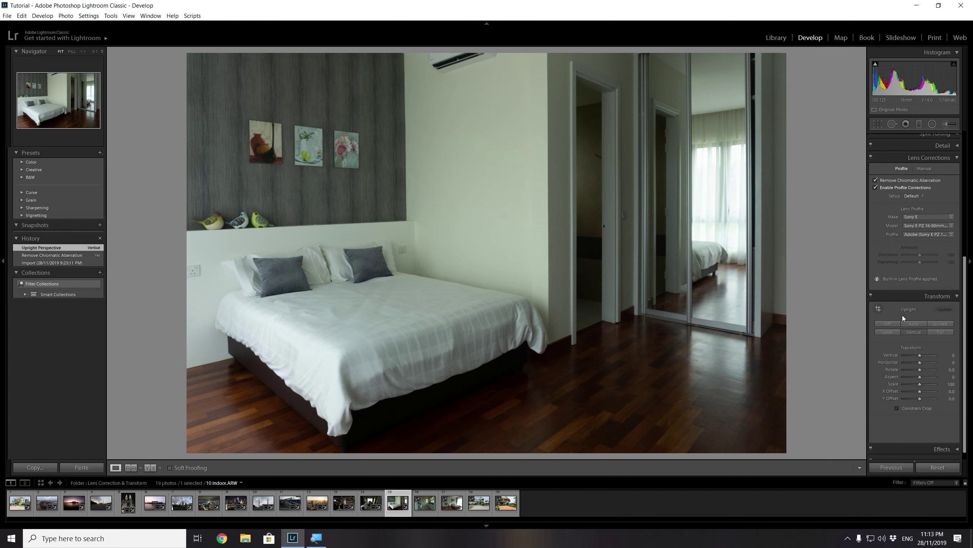
pyautogui.click(896, 323)
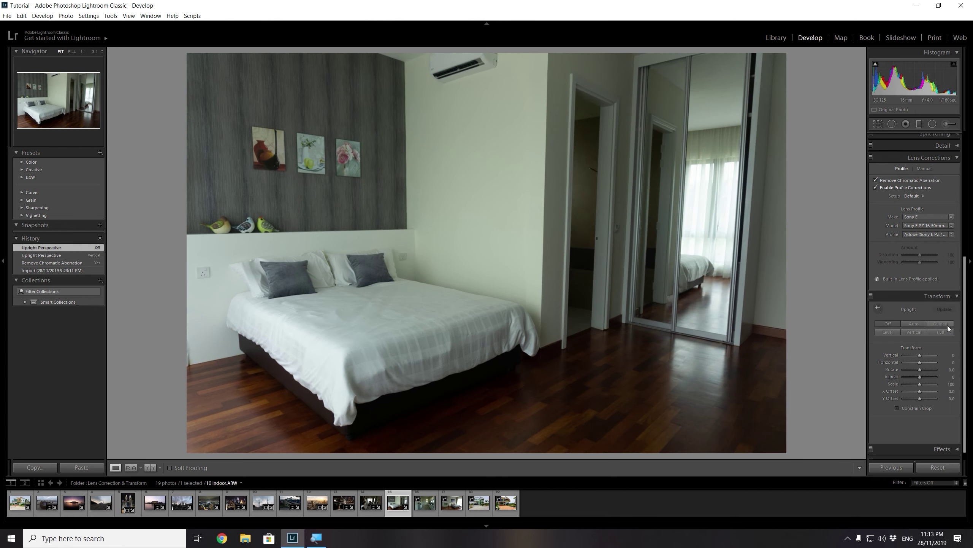
pyautogui.click(947, 324)
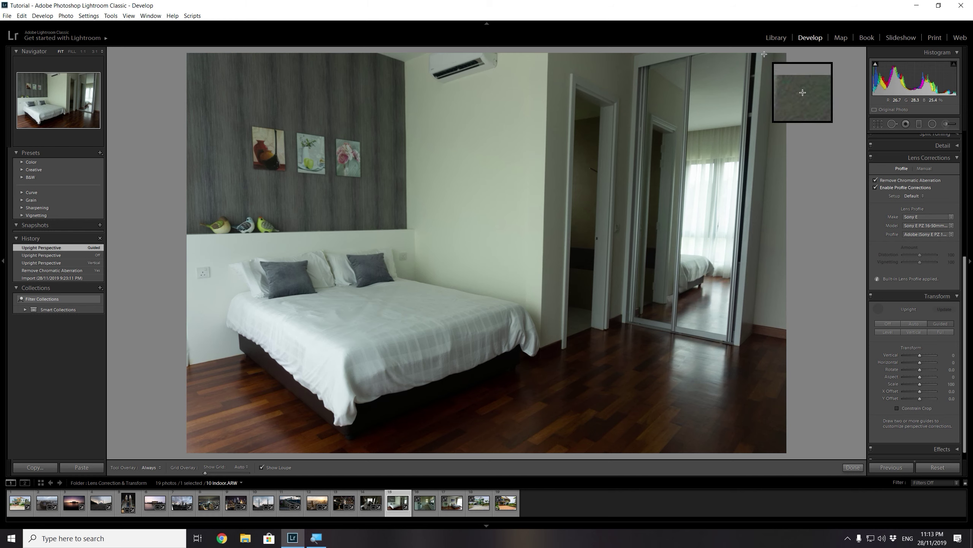
# Draw and fine-tune Upright guides along the wardrobe and wallpaper edges, then open the kitchen photo
pyautogui.moveTo(764, 54); pyautogui.dragTo(742, 328)
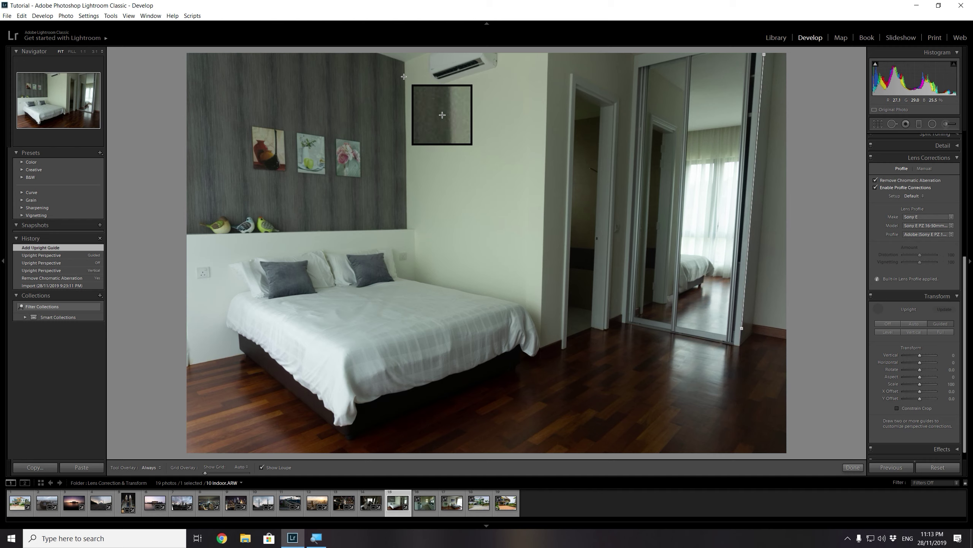
pyautogui.moveTo(408, 210); pyautogui.dragTo(407, 227)
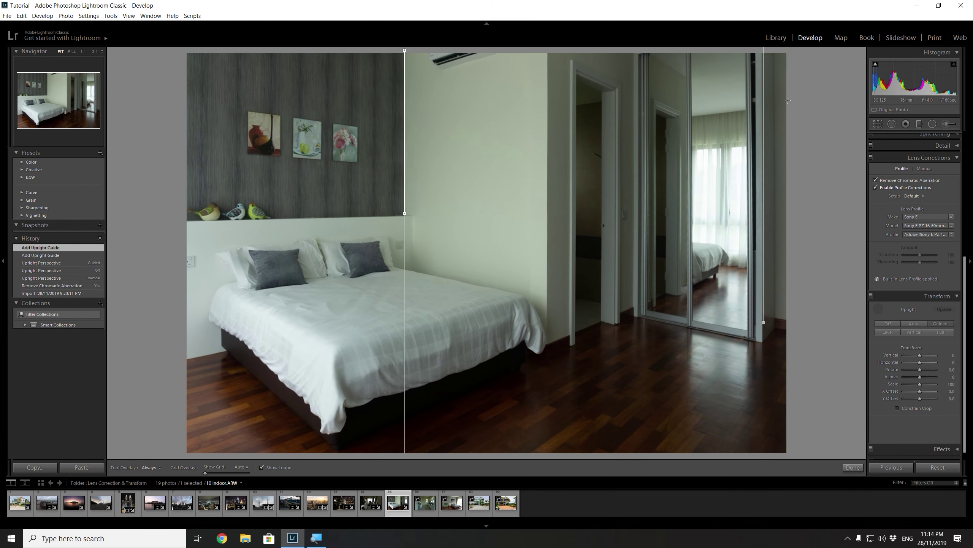
pyautogui.click(763, 53)
pyautogui.moveTo(763, 53); pyautogui.dragTo(763, 150)
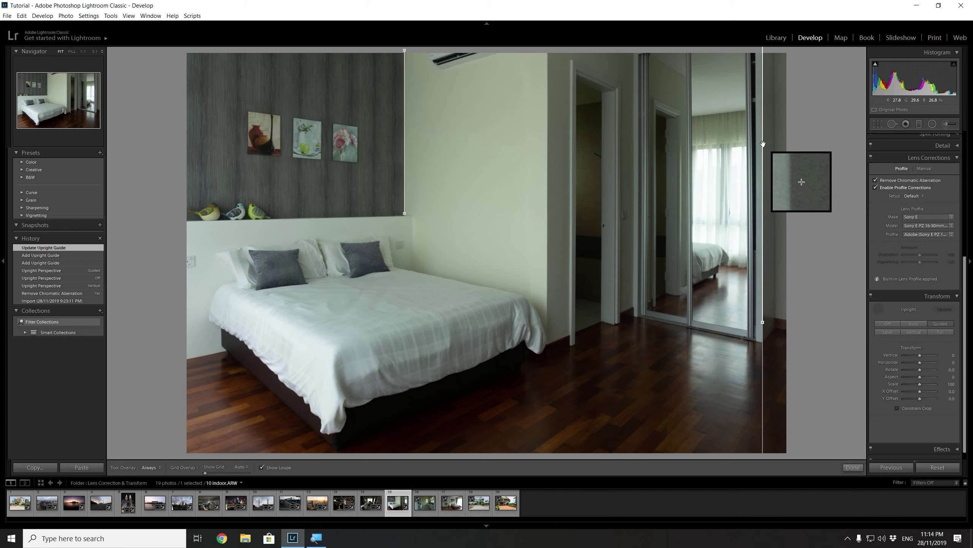
pyautogui.moveTo(763, 151); pyautogui.dragTo(763, 82)
pyautogui.moveTo(764, 362); pyautogui.dragTo(762, 344)
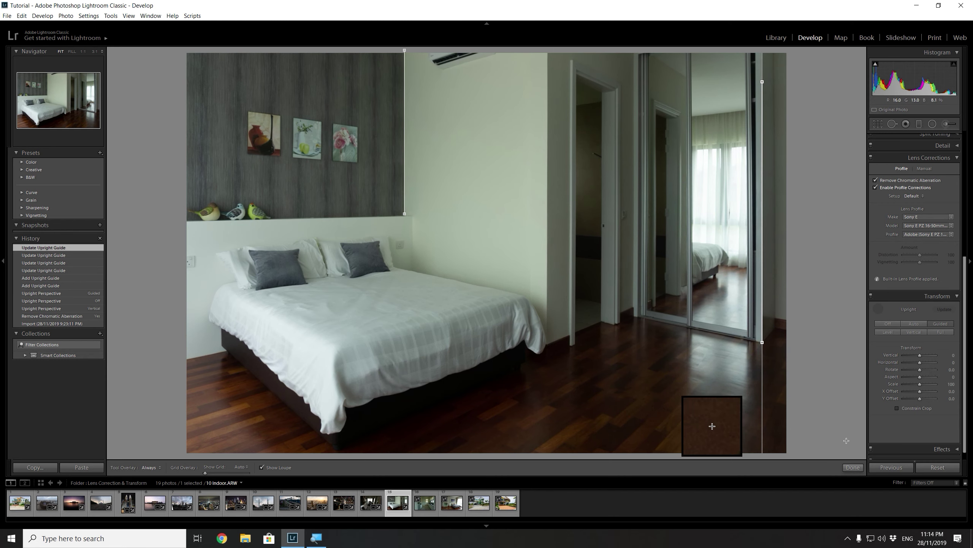
pyautogui.click(861, 467)
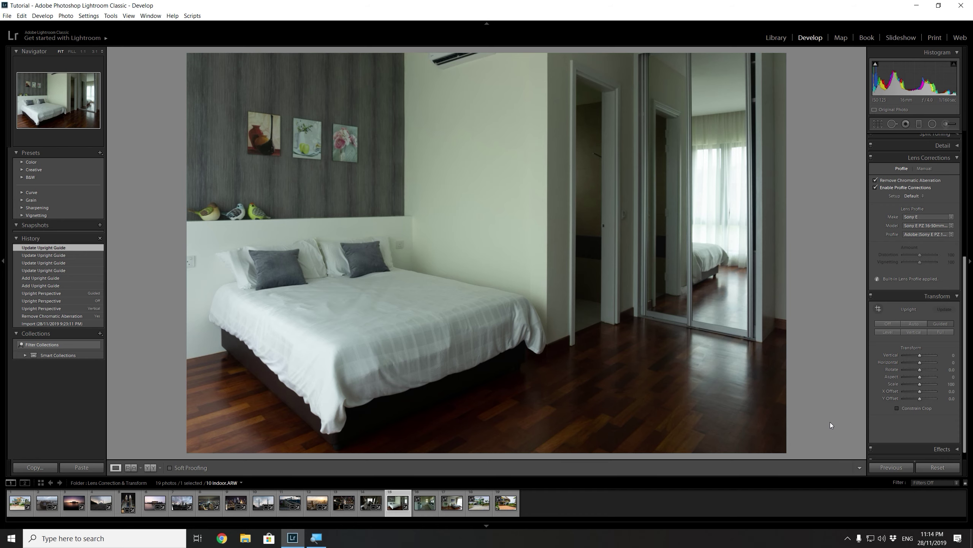
pyautogui.click(422, 505)
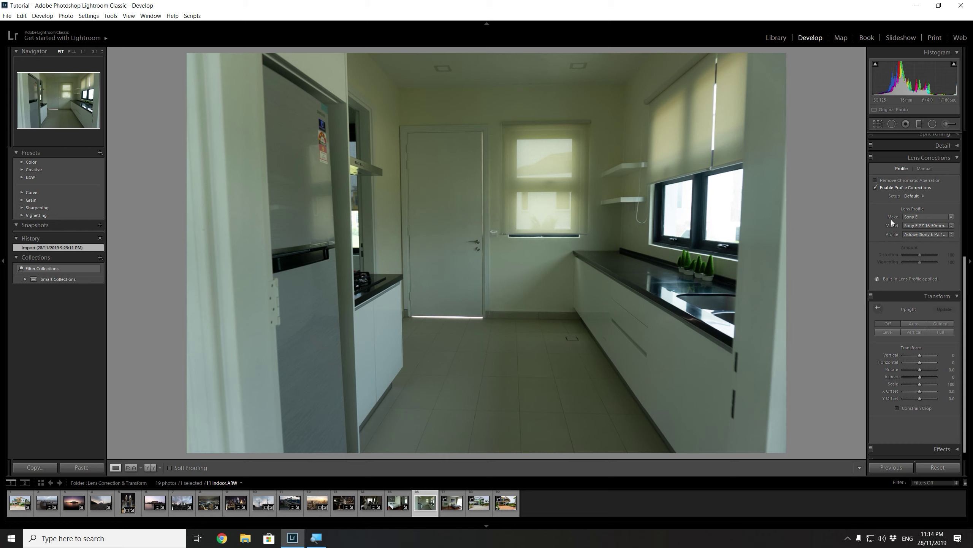
# Place vertical guides on the left and right wall edges and horizontal guides on two floor lines
pyautogui.click(934, 325)
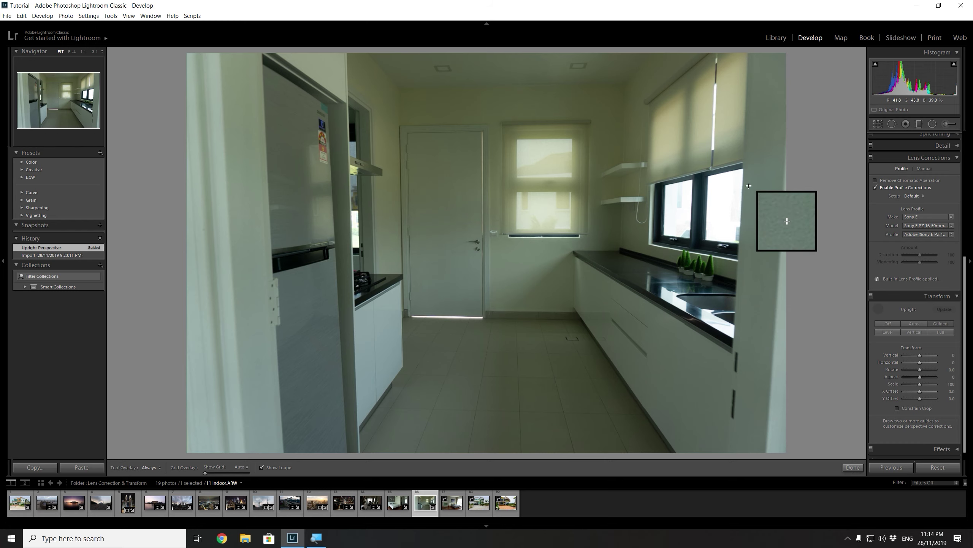
pyautogui.moveTo(749, 186); pyautogui.dragTo(730, 409)
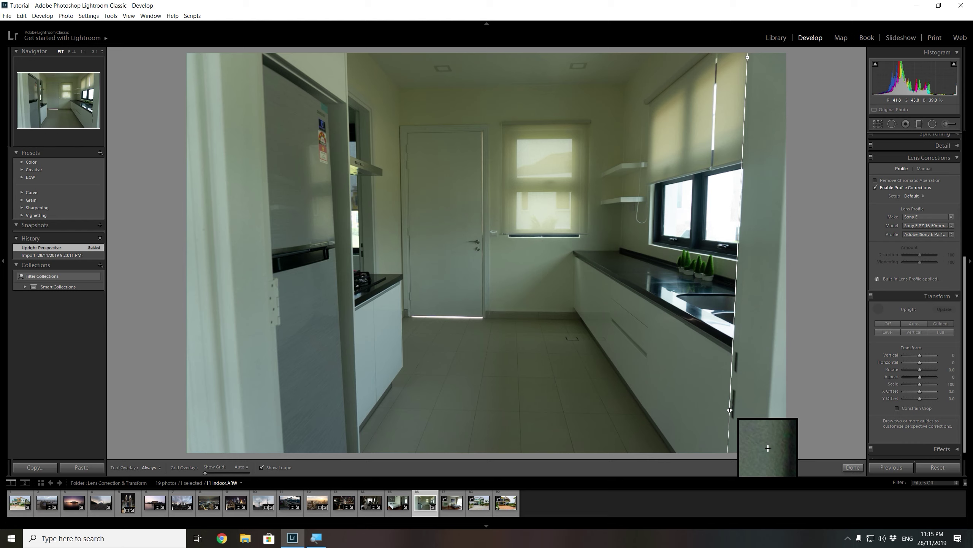
pyautogui.moveTo(727, 409); pyautogui.dragTo(729, 410)
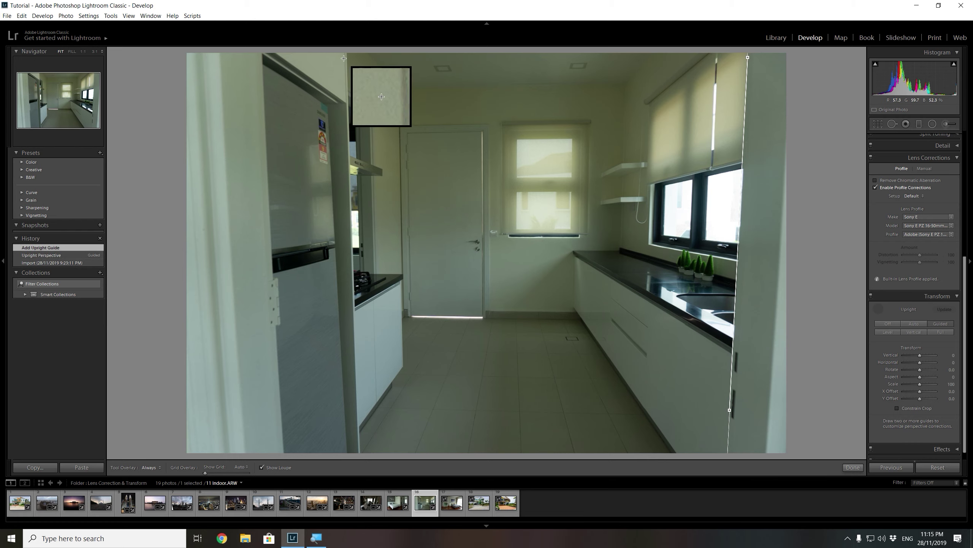
pyautogui.moveTo(347, 57); pyautogui.dragTo(359, 420)
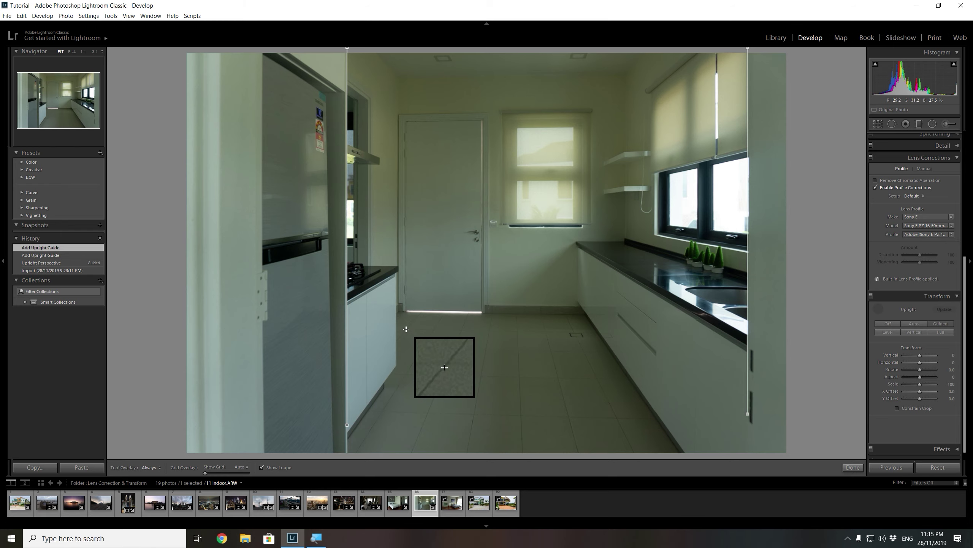
pyautogui.moveTo(406, 329); pyautogui.dragTo(566, 335)
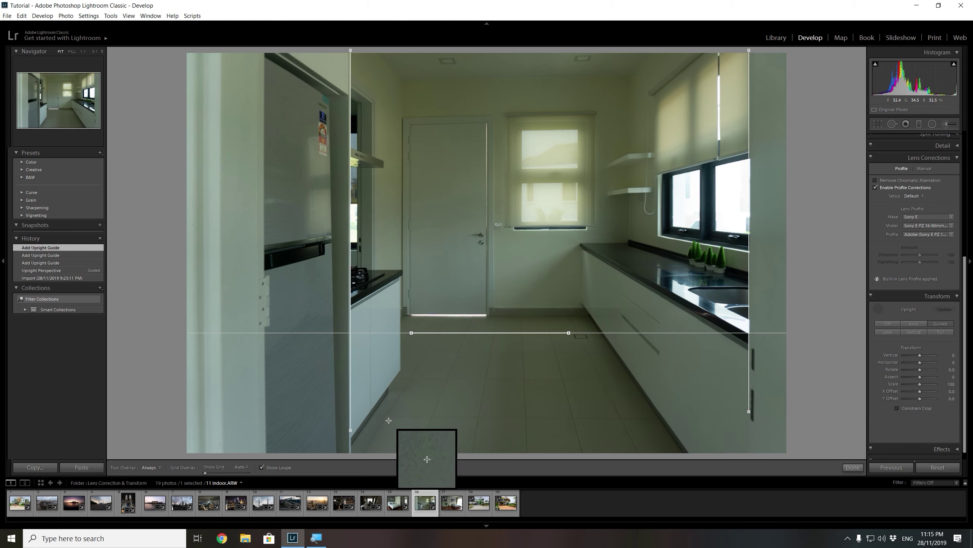
pyautogui.moveTo(386, 416); pyautogui.dragTo(622, 418)
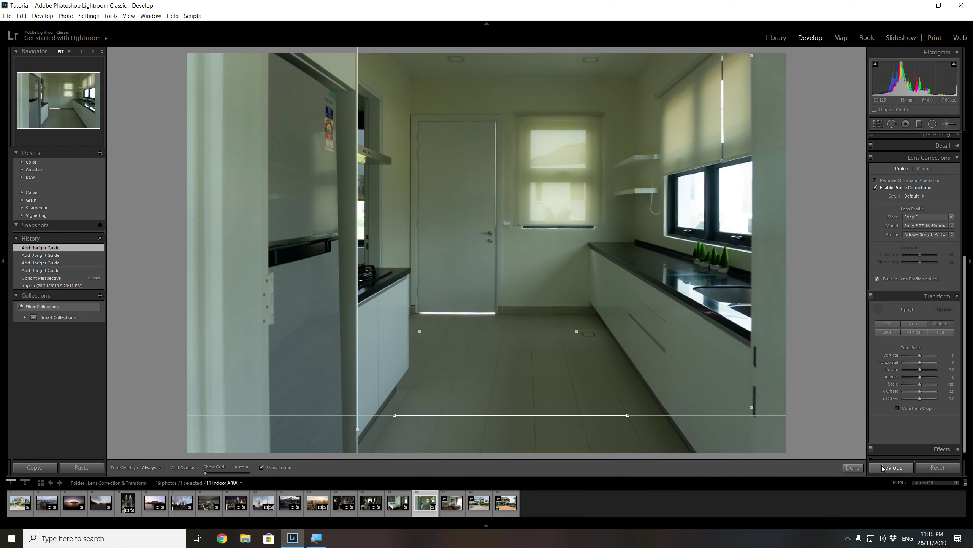
pyautogui.click(854, 467)
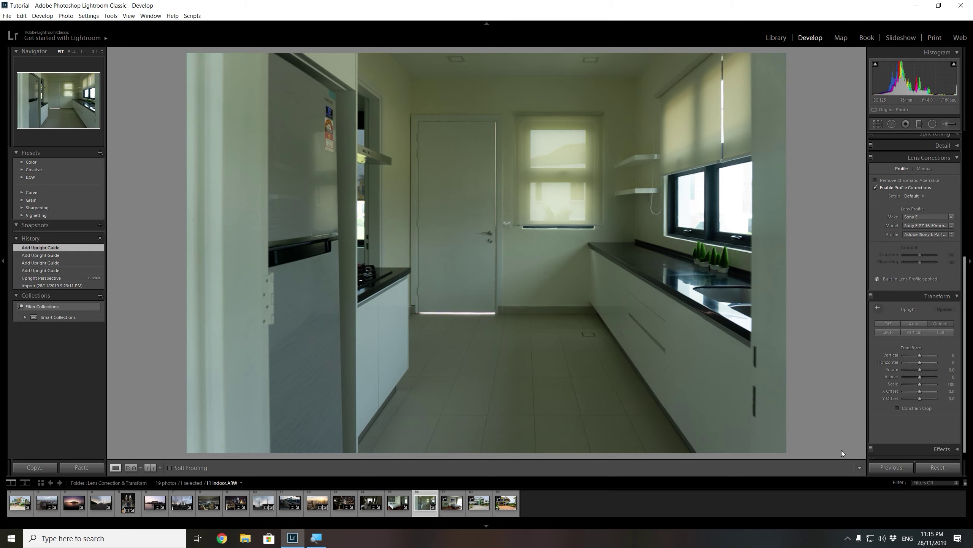
# Adjust the kitchen photo's crop from the left and reposition it, then advance to the bedroom photo
pyautogui.click(877, 124)
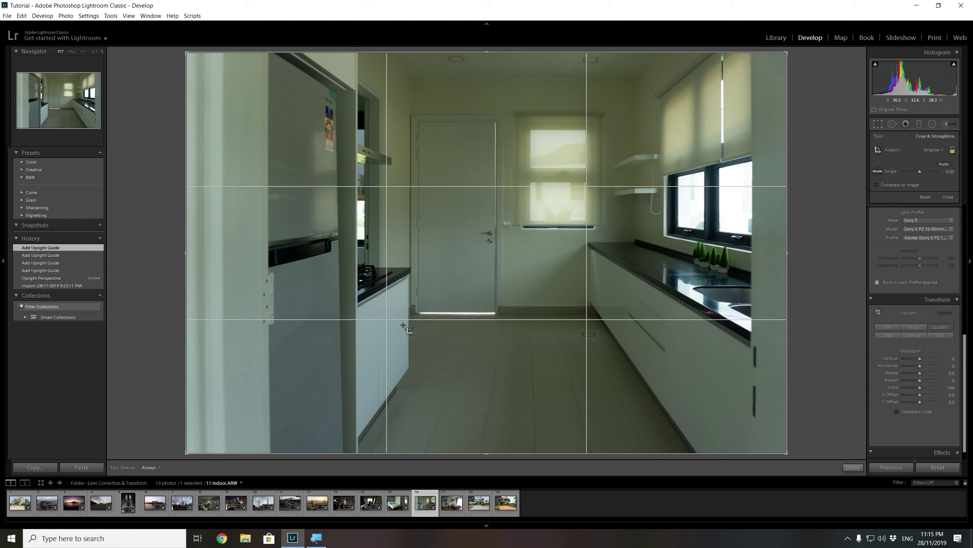
pyautogui.moveTo(186, 253); pyautogui.dragTo(225, 251)
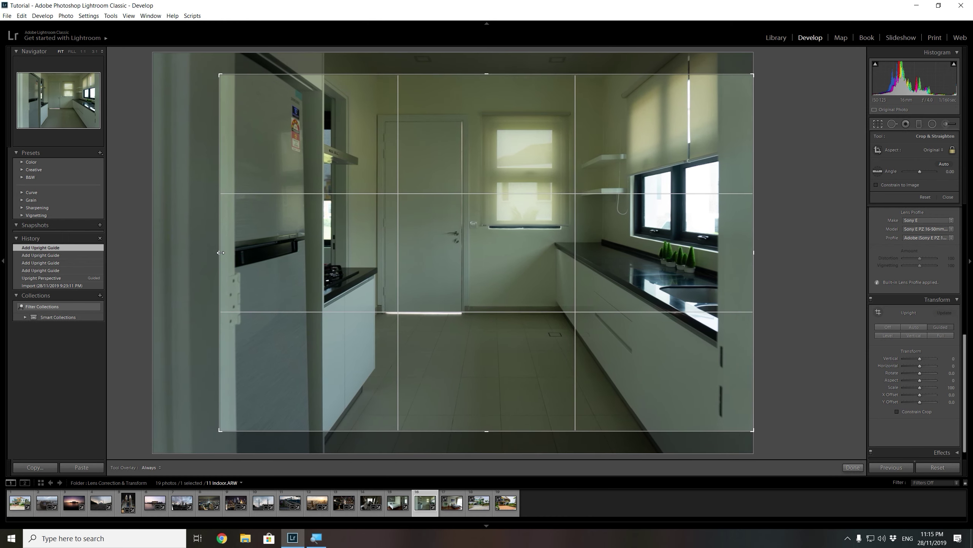
pyautogui.moveTo(495, 285); pyautogui.dragTo(494, 277)
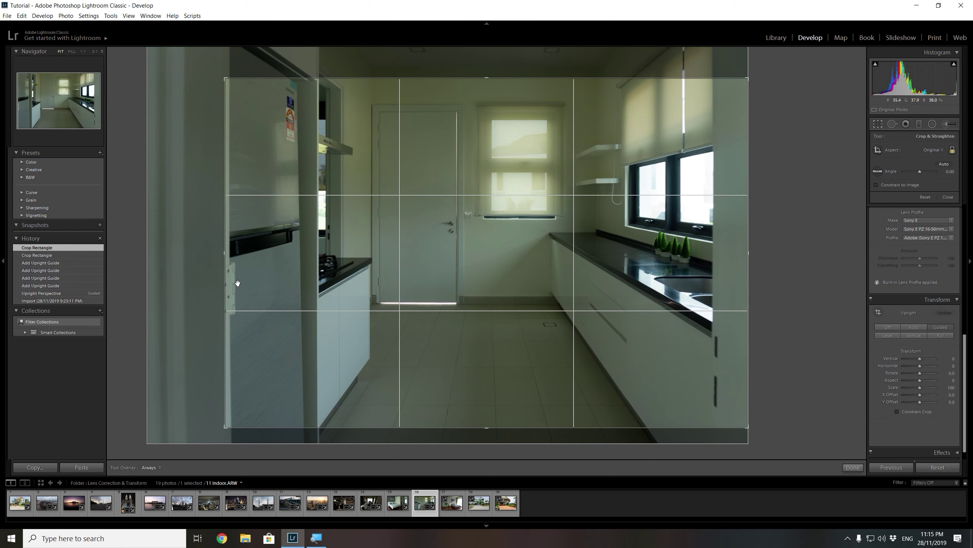
pyautogui.moveTo(223, 255)
pyautogui.mouseDown()
pyautogui.moveTo(194, 259)
pyautogui.moveTo(203, 260)
pyautogui.mouseUp()
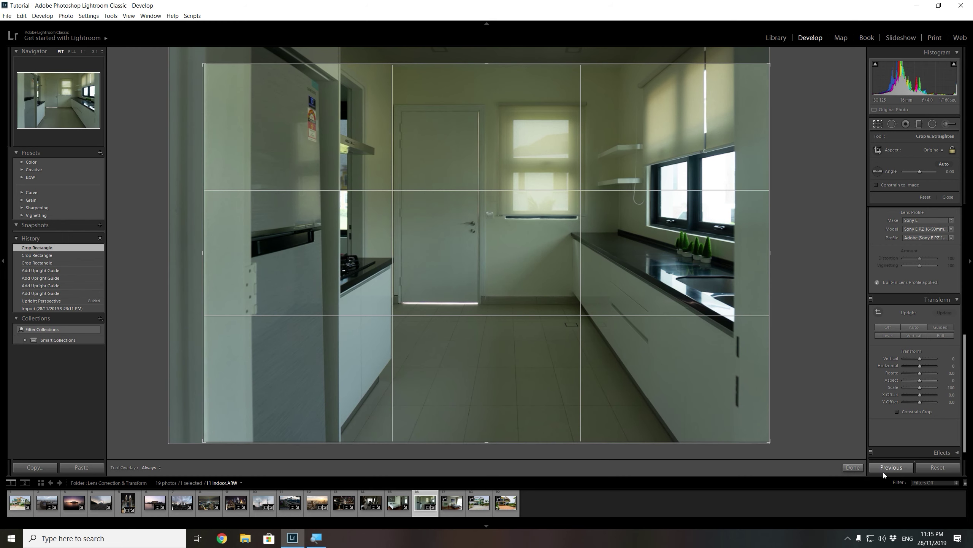
pyautogui.click(853, 467)
pyautogui.press('Right')
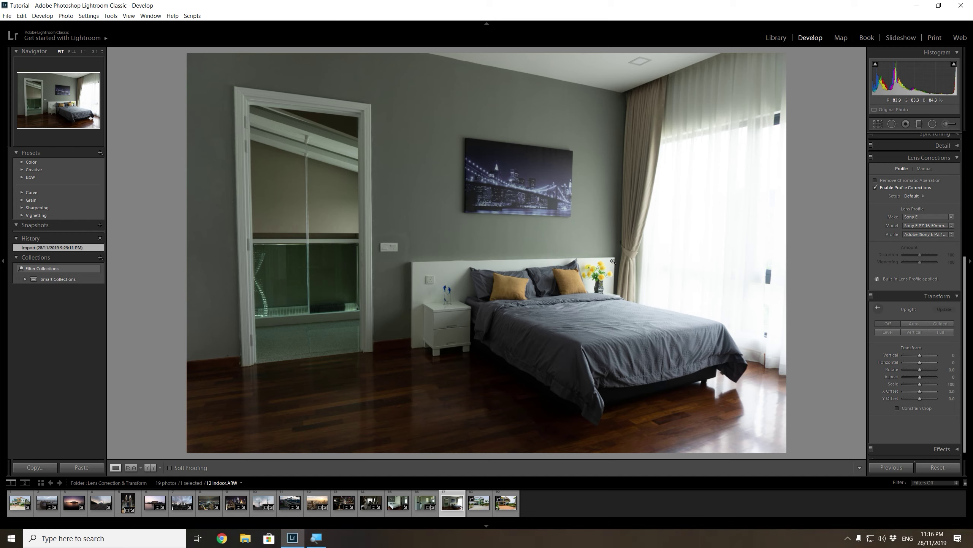
# Add vertical Upright guides along the left door frame and the painting's right edge
pyautogui.click(937, 324)
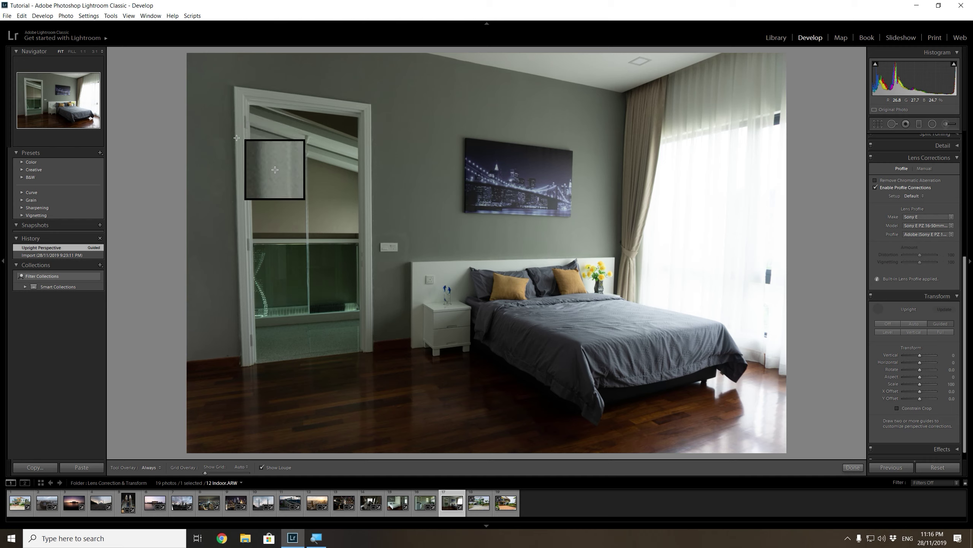
pyautogui.moveTo(236, 130); pyautogui.dragTo(241, 351)
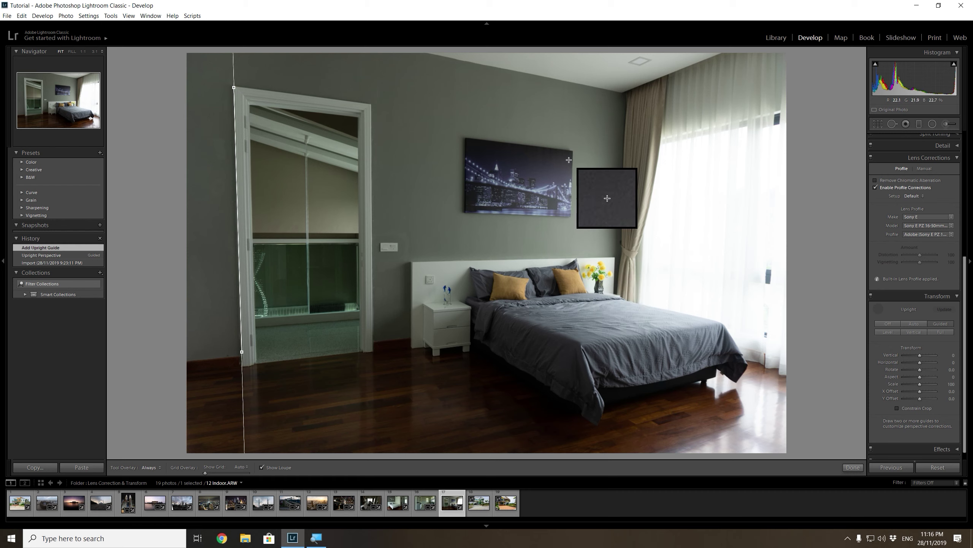
pyautogui.moveTo(572, 154); pyautogui.dragTo(571, 209)
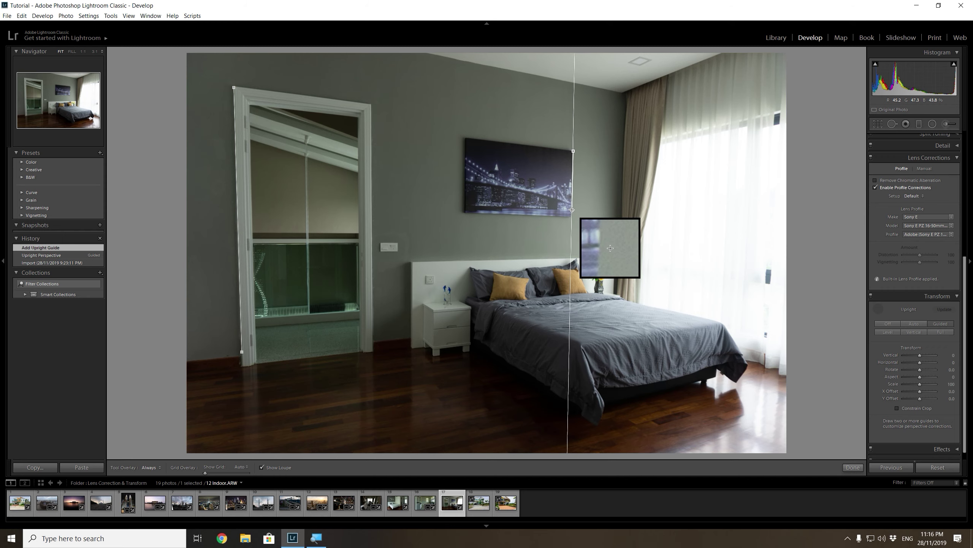
pyautogui.moveTo(572, 209); pyautogui.dragTo(571, 210)
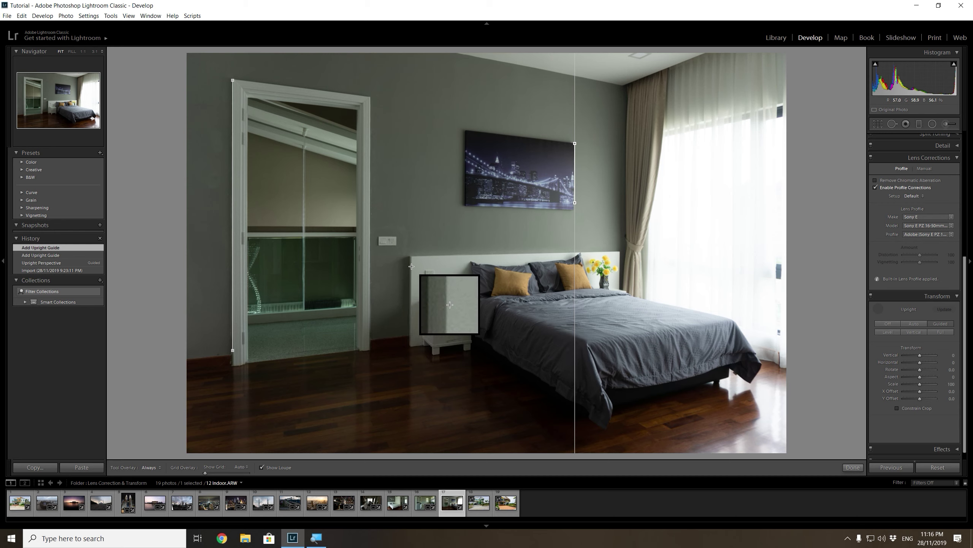
# Add a horizontal guide along the headboard top, finish editing, then undo that guide
pyautogui.moveTo(413, 256); pyautogui.dragTo(462, 255)
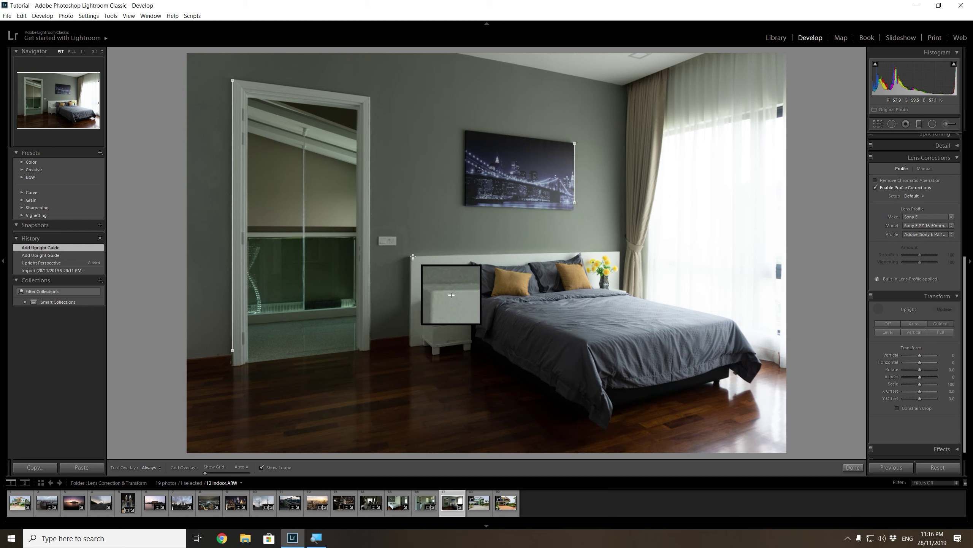
pyautogui.moveTo(549, 249); pyautogui.dragTo(619, 251)
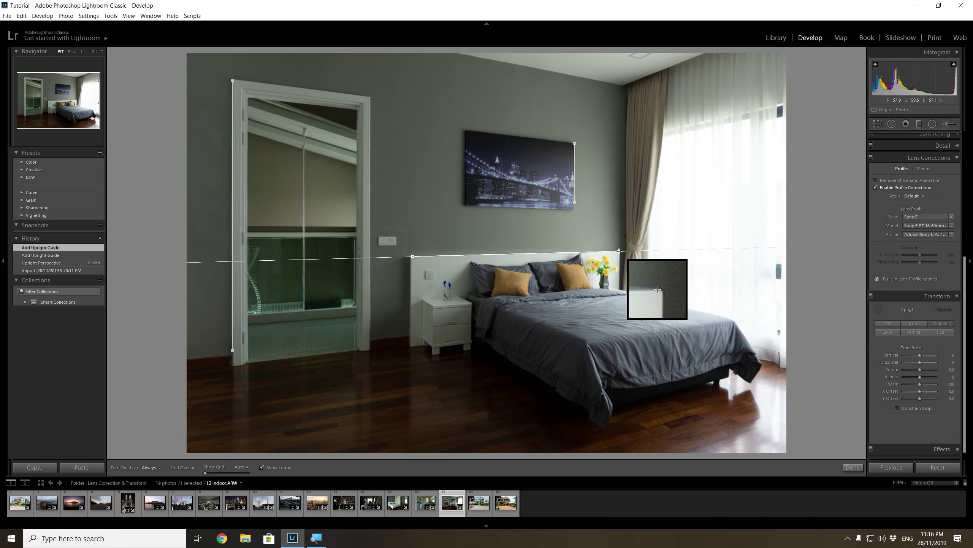
pyautogui.moveTo(619, 251); pyautogui.dragTo(619, 251)
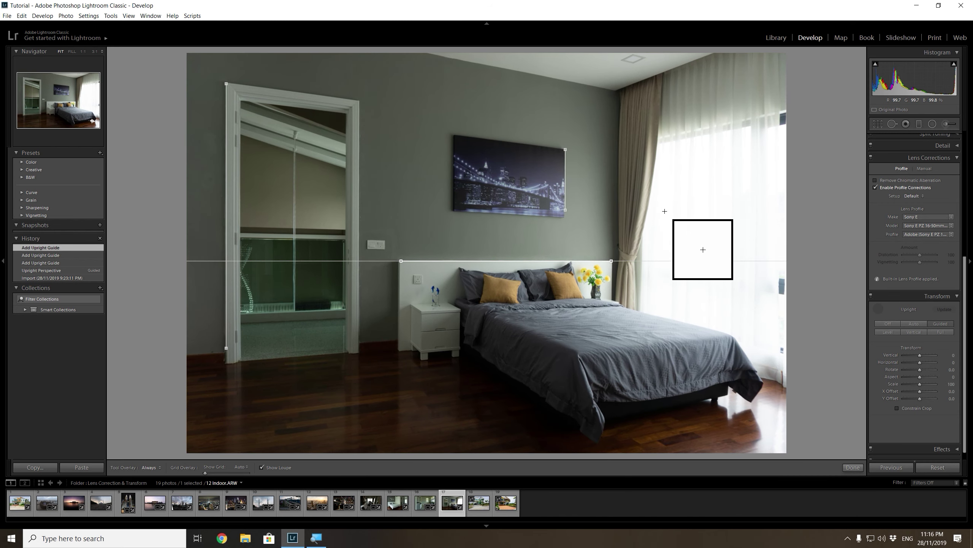
pyautogui.click(851, 467)
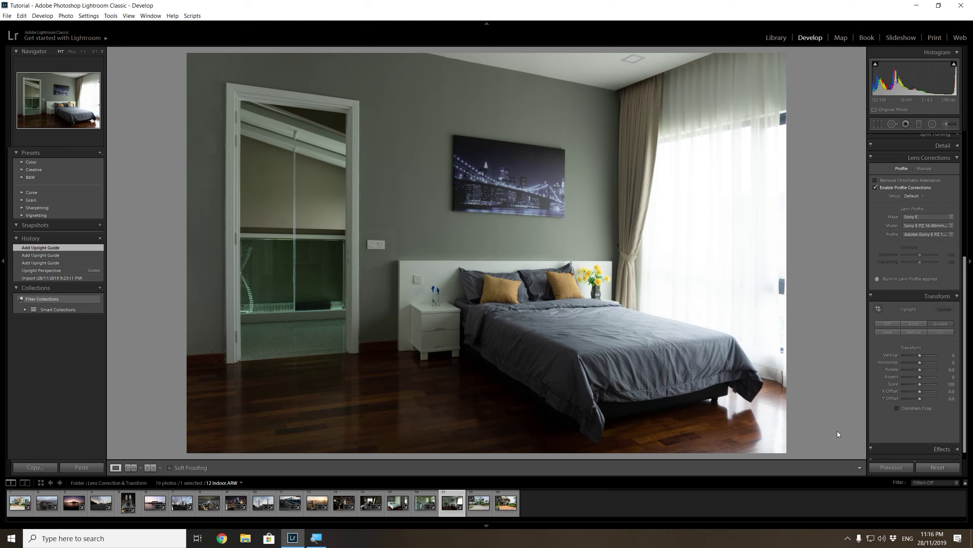
pyautogui.hotkey('ctrl', 'z')
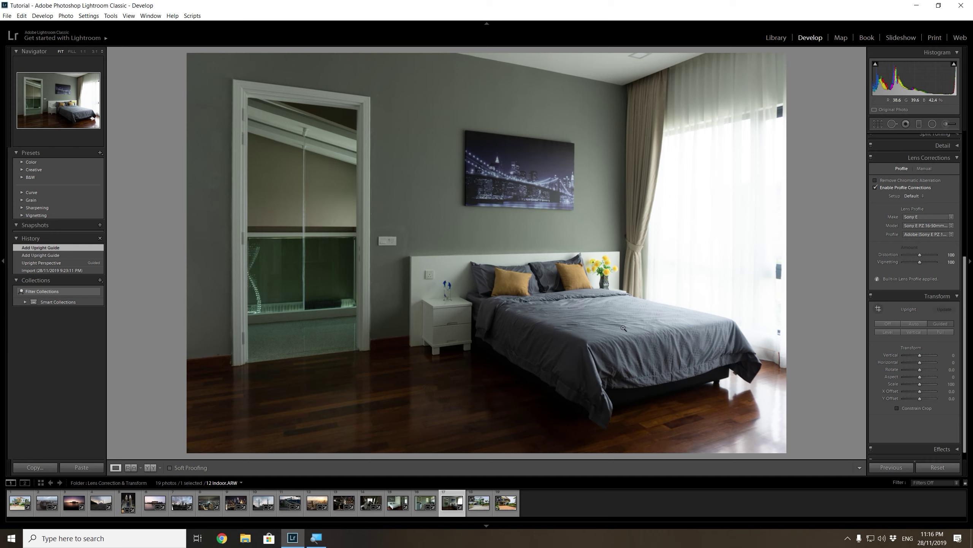
# Apply Auto Upright to the white house photo, straighten it to -0.67°, then open the yellow house photo
pyautogui.click(481, 510)
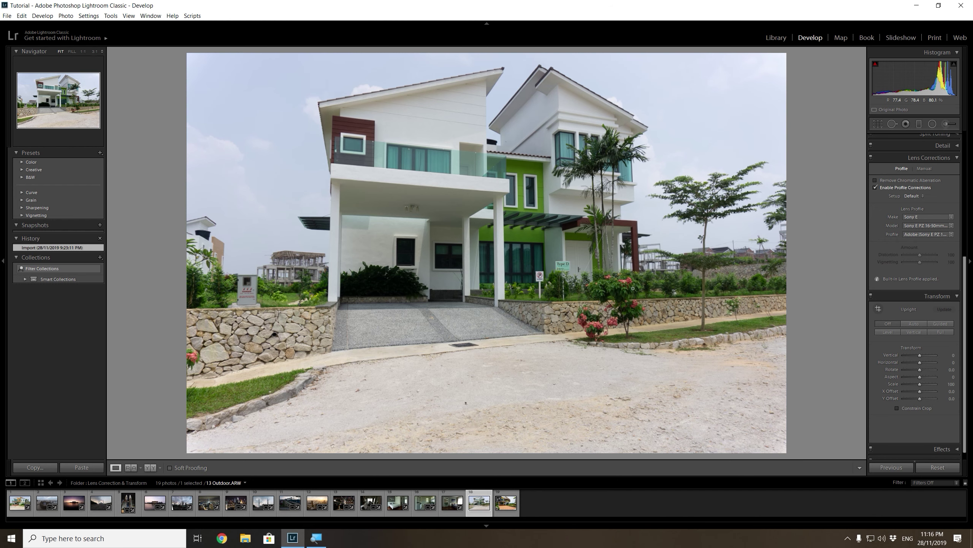
pyautogui.click(914, 325)
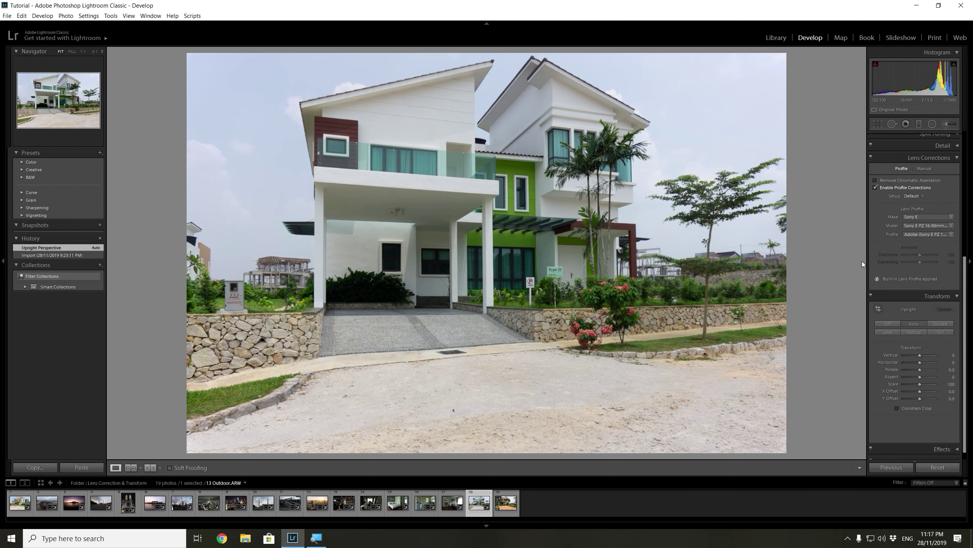
pyautogui.click(877, 124)
pyautogui.moveTo(855, 251); pyautogui.dragTo(841, 326)
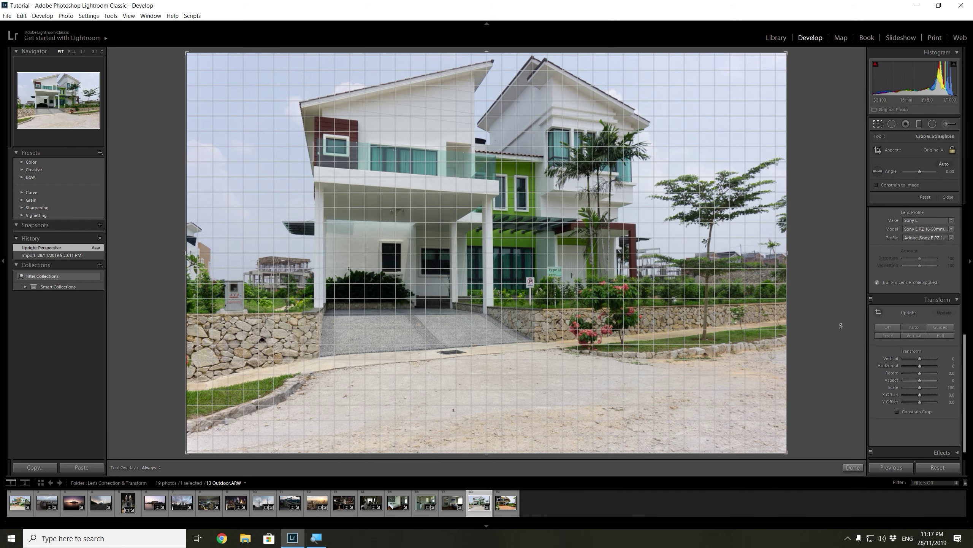
pyautogui.moveTo(841, 326); pyautogui.dragTo(841, 321)
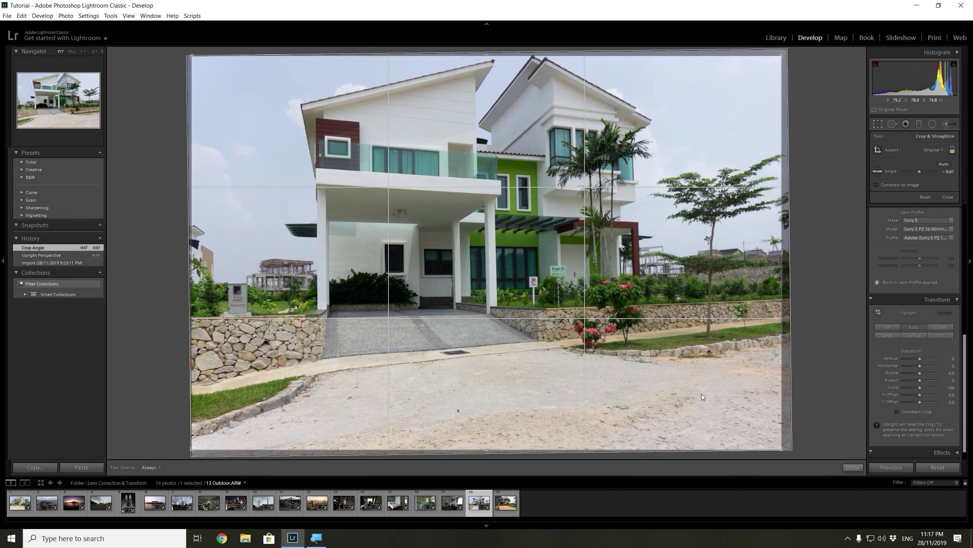
pyautogui.click(701, 395)
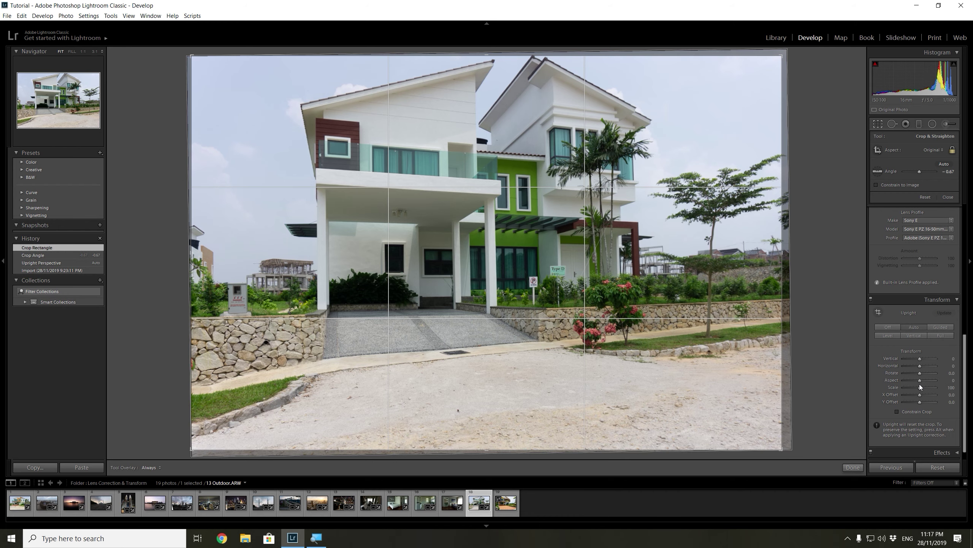
pyautogui.click(854, 467)
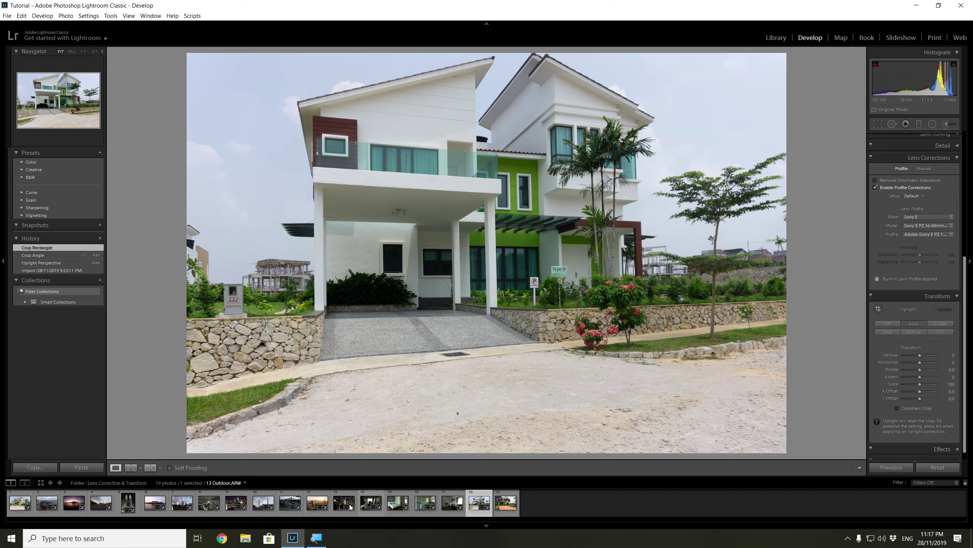
pyautogui.click(506, 503)
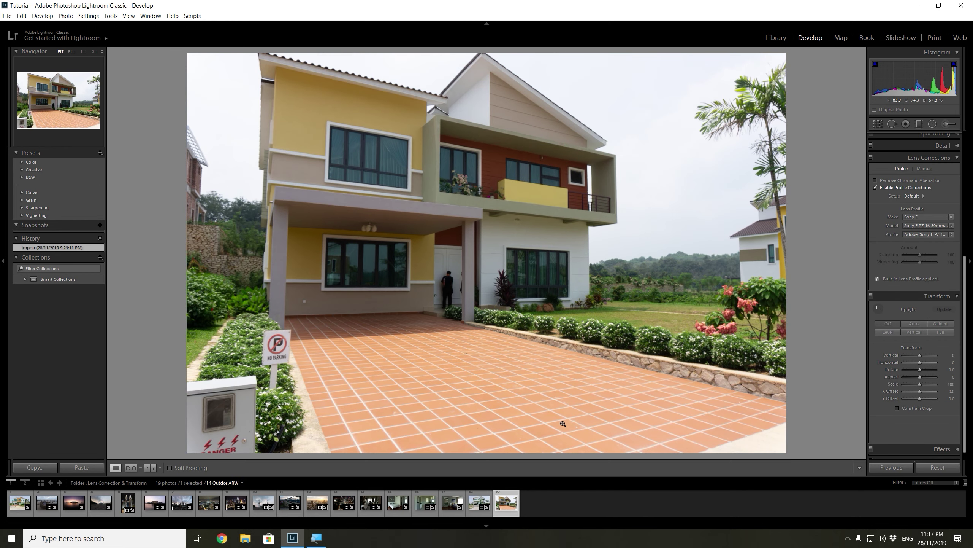
# On the white house photo, try a guided wall guide, switch to Auto Upright, then open the yellow house
pyautogui.click(475, 504)
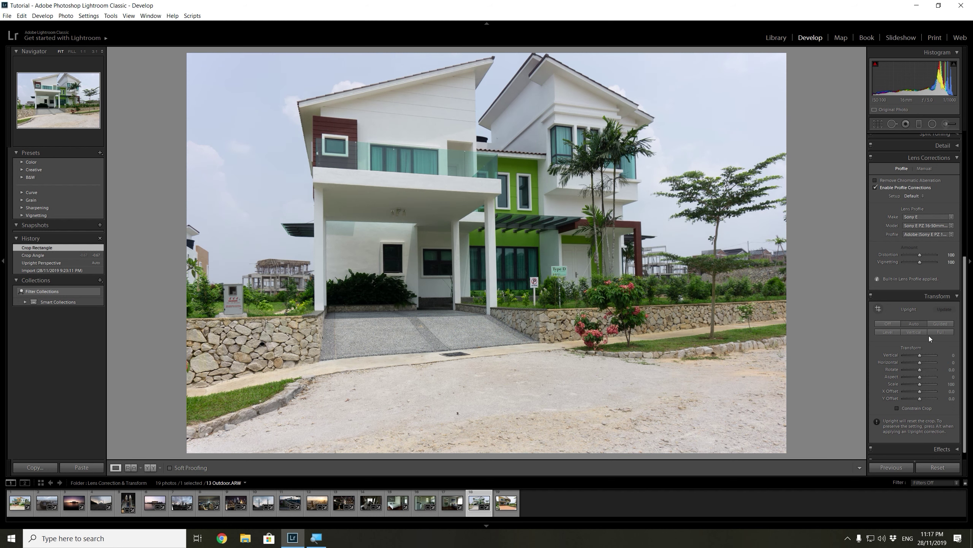
pyautogui.click(935, 326)
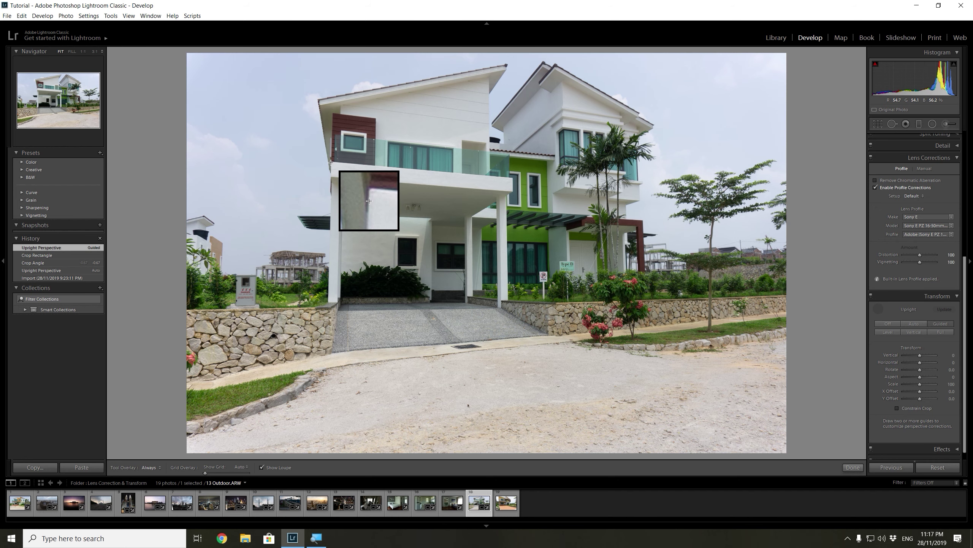
pyautogui.moveTo(331, 163); pyautogui.dragTo(336, 249)
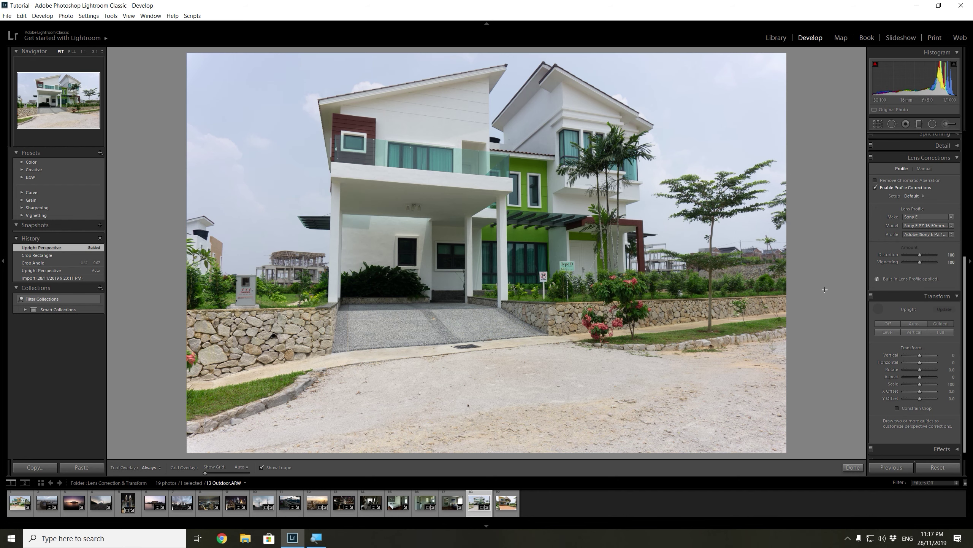
pyautogui.click(907, 324)
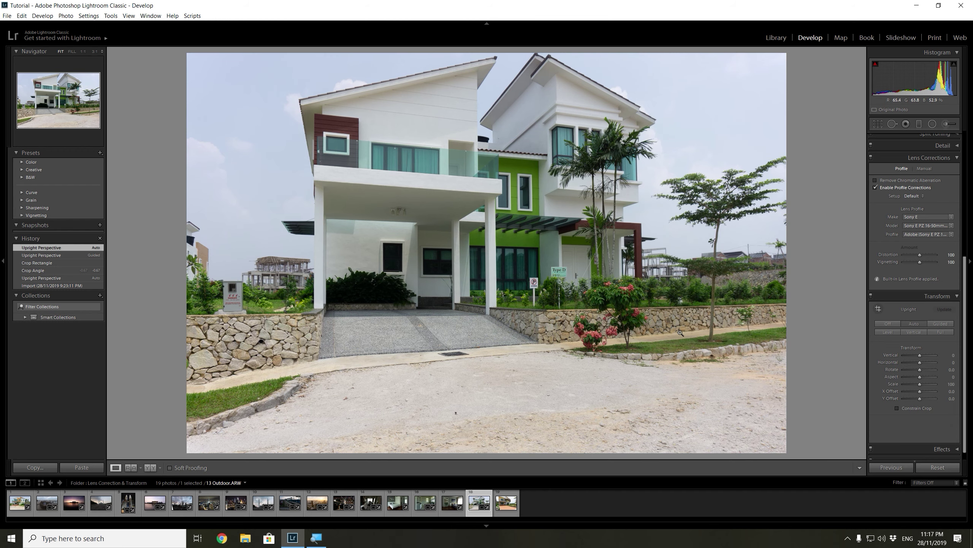
pyautogui.click(508, 505)
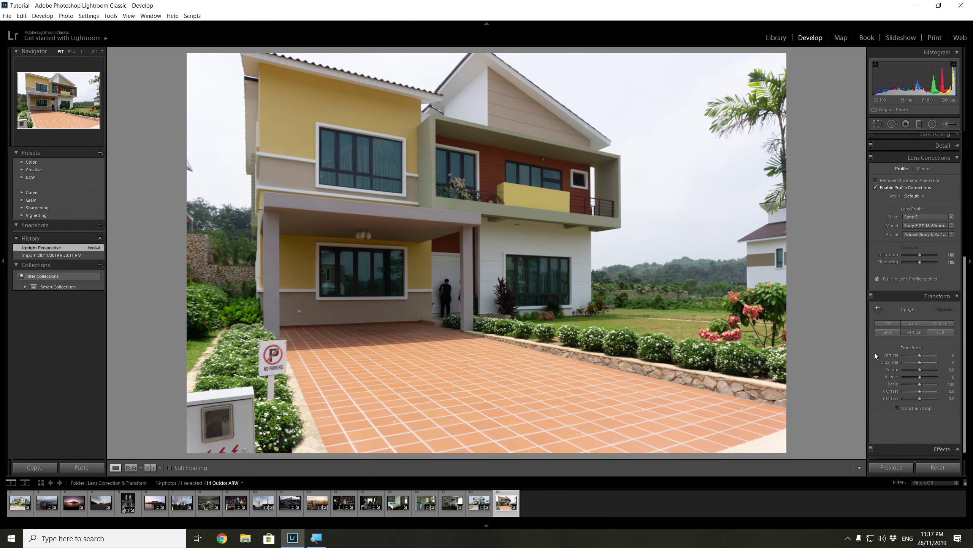
# Switch Upright from Off to Auto and rotate the crop slightly to straighten the yellow house
pyautogui.click(889, 323)
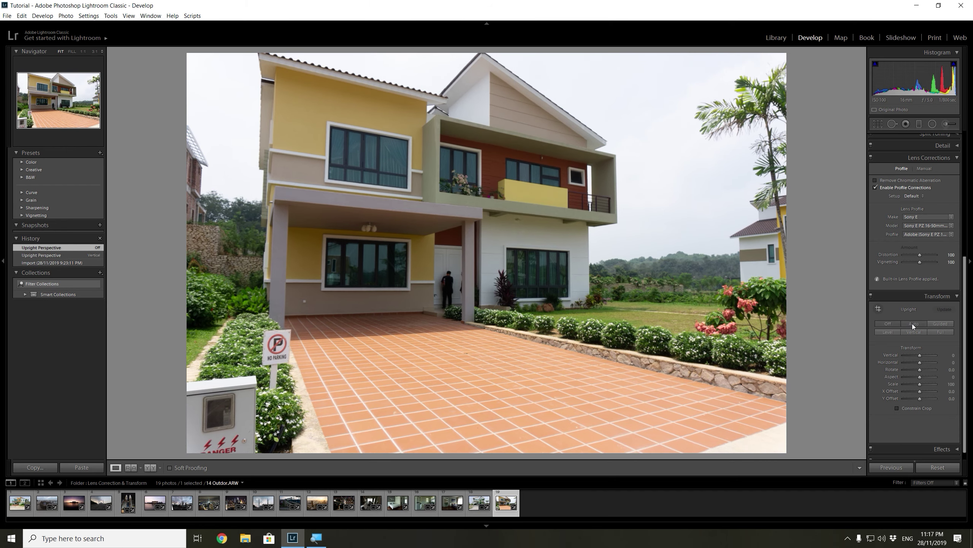
pyautogui.click(913, 323)
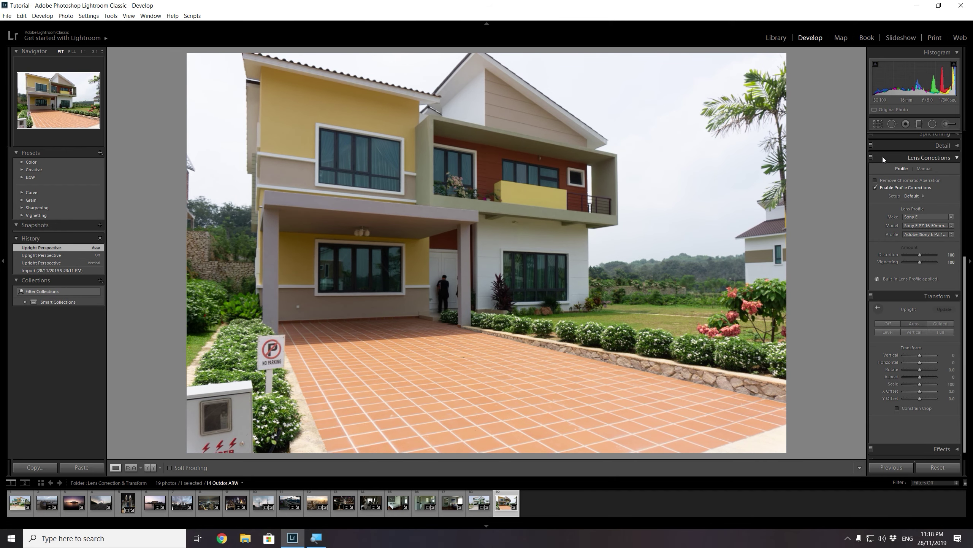
pyautogui.click(878, 124)
pyautogui.moveTo(820, 368); pyautogui.dragTo(819, 368)
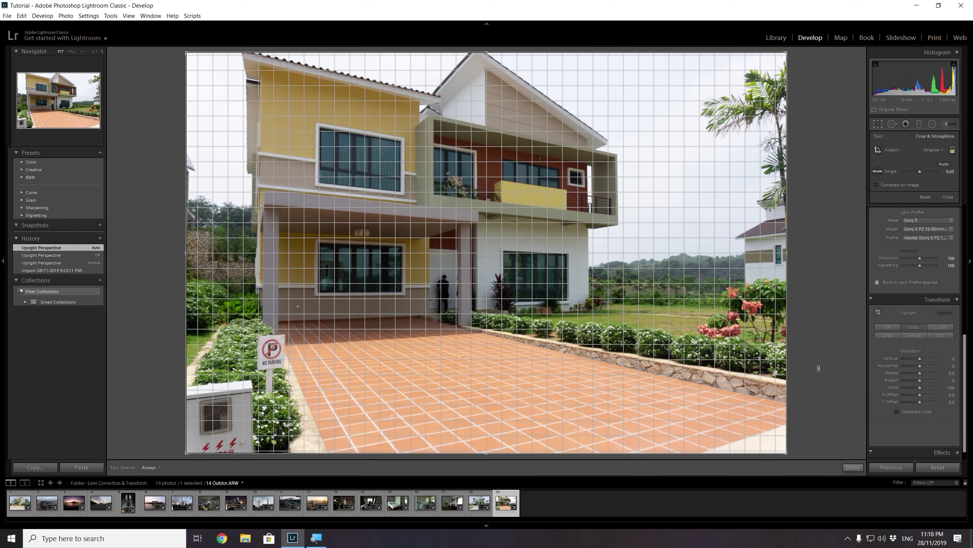
pyautogui.moveTo(818, 368); pyautogui.dragTo(817, 369)
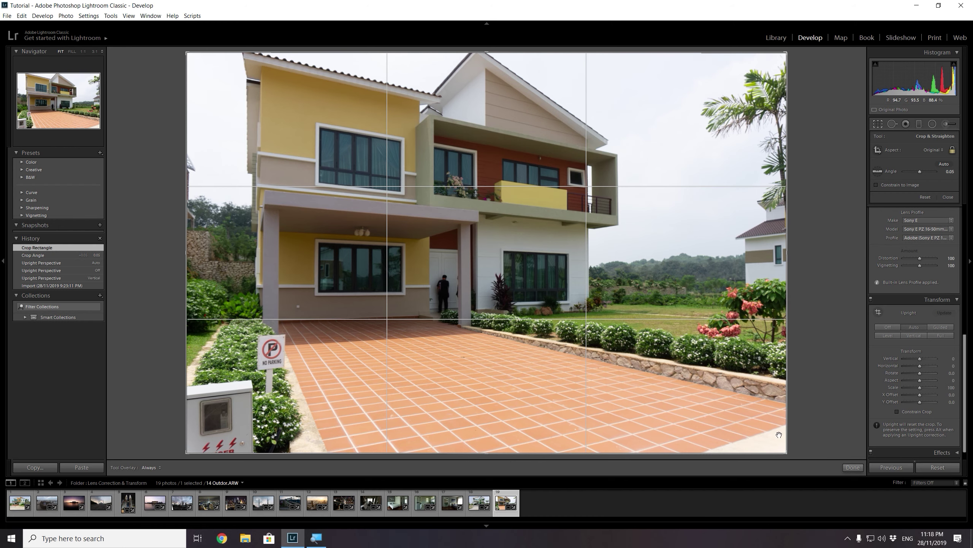
pyautogui.click(847, 466)
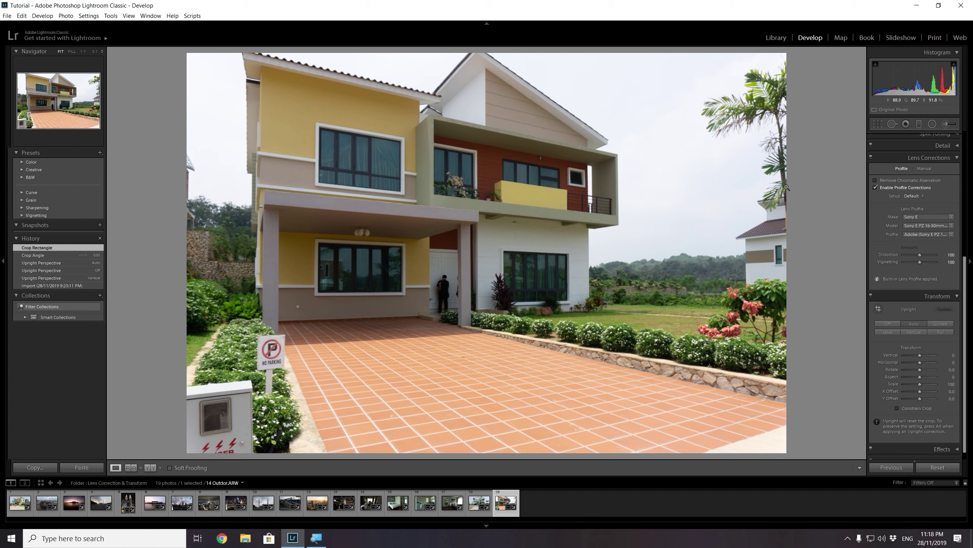
pyautogui.click(877, 124)
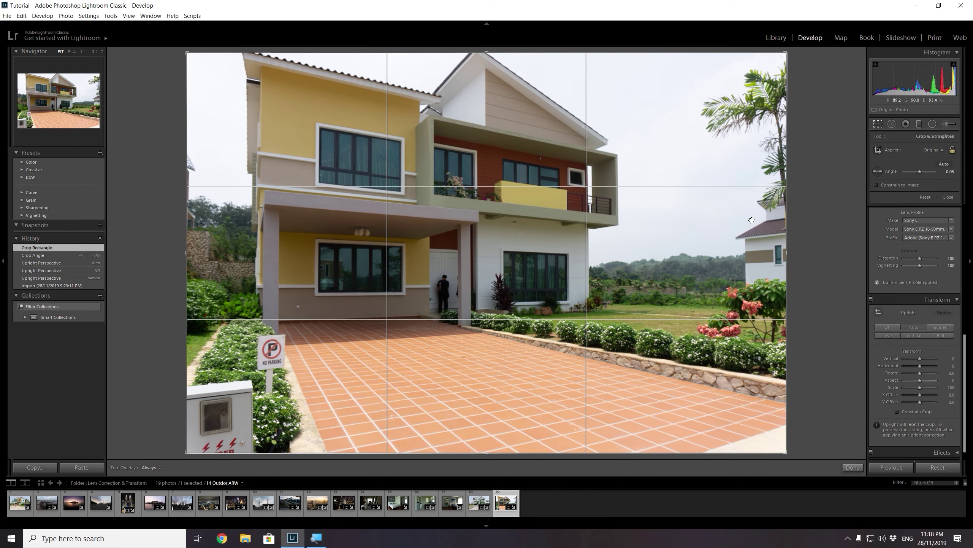
pyautogui.click(877, 126)
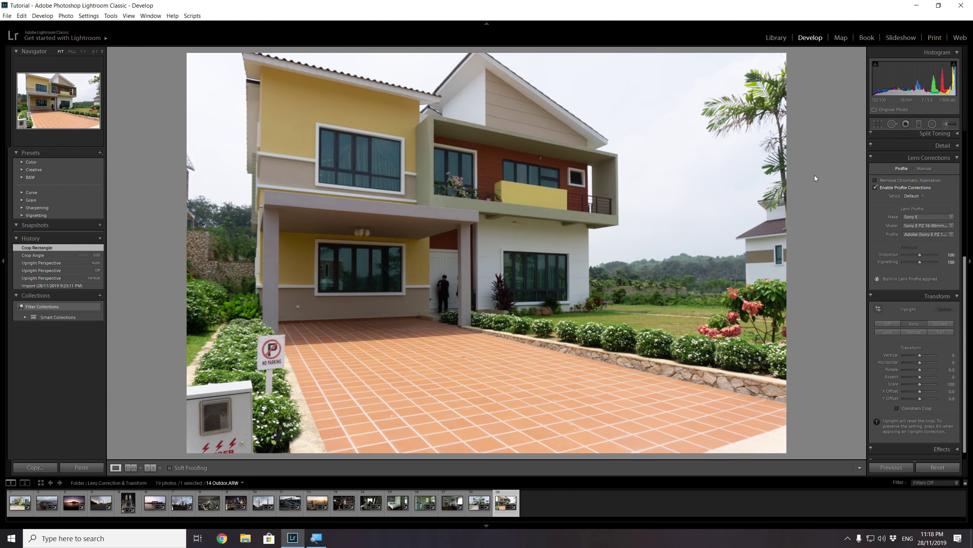
pyautogui.scroll(3, 942, 226)
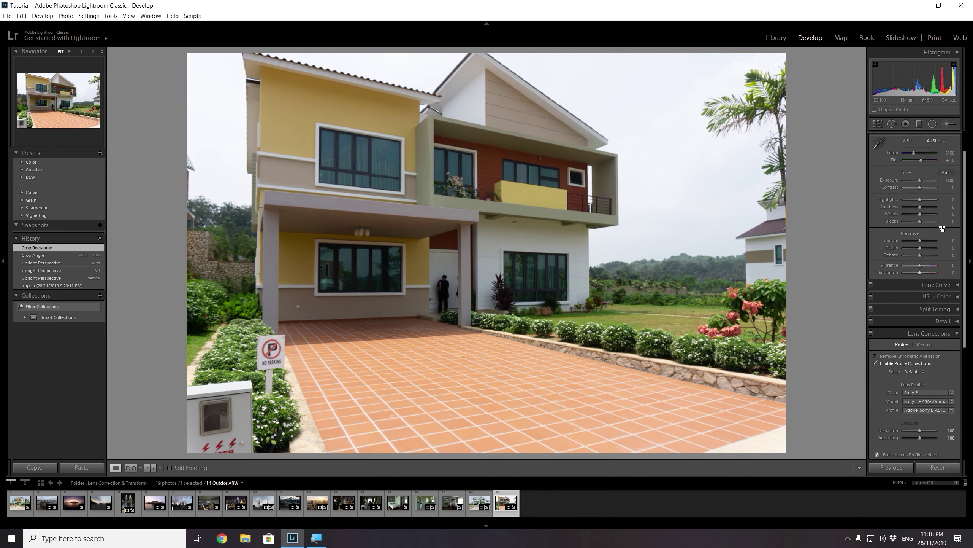
# Apply the Camera Landscape profile to the yellow house photo from the Profile Browser
pyautogui.scroll(3, 942, 227)
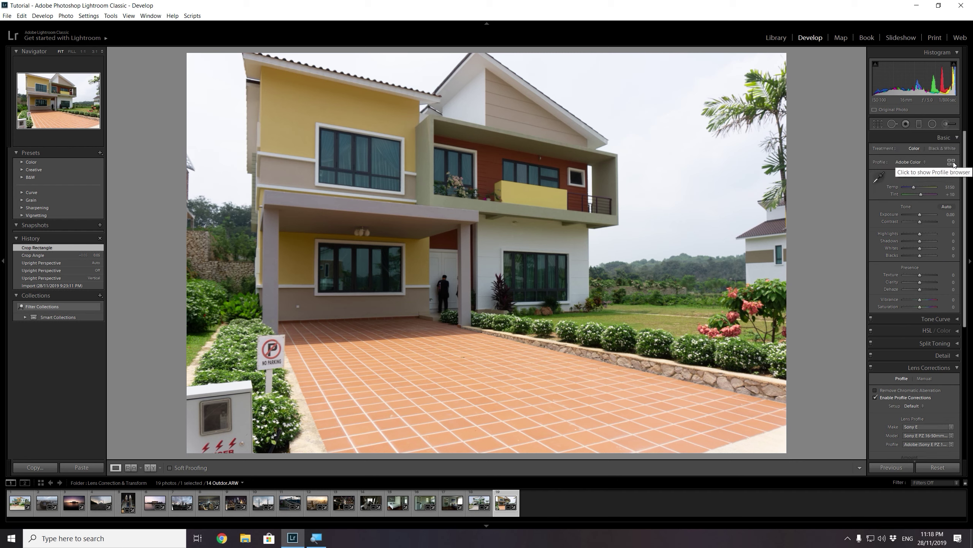
pyautogui.click(952, 162)
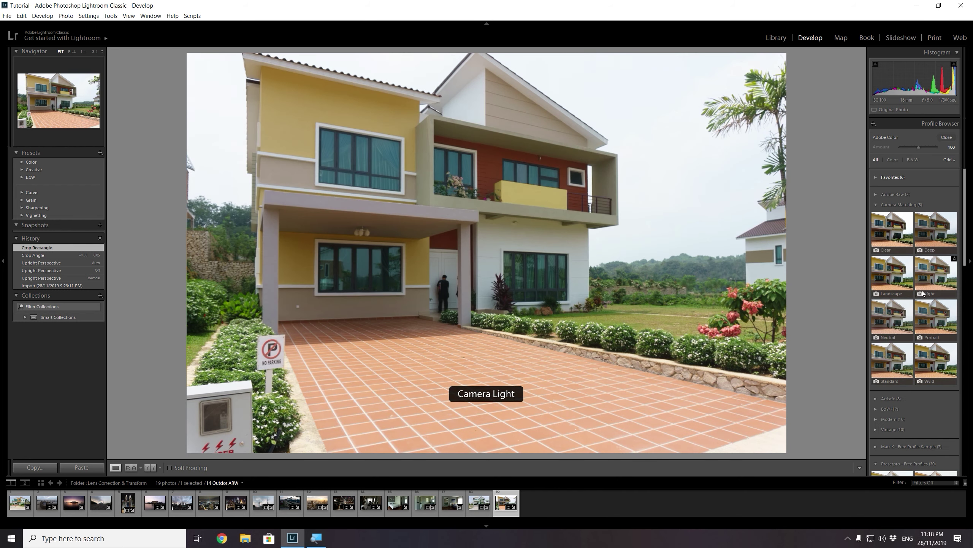
pyautogui.click(902, 283)
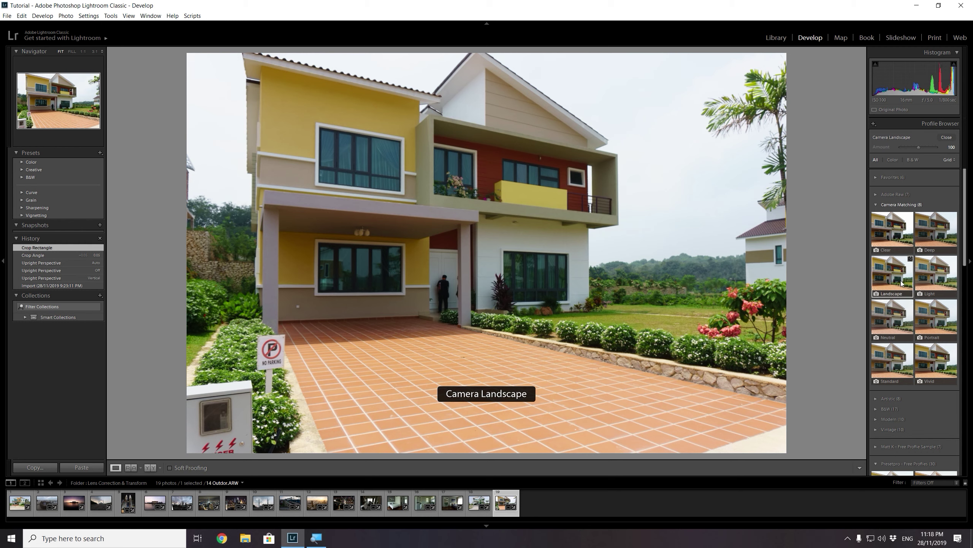
pyautogui.click(947, 137)
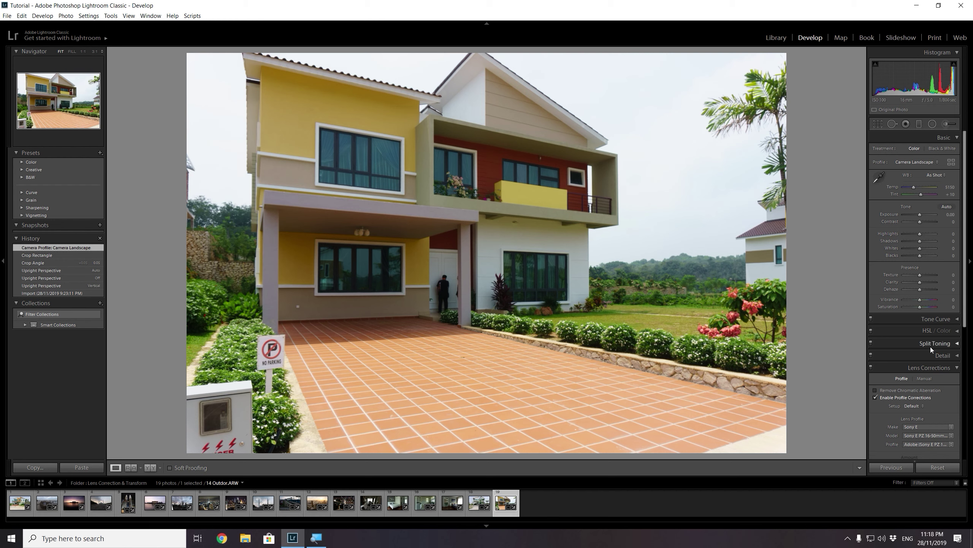
pyautogui.scroll(-2, 929, 349)
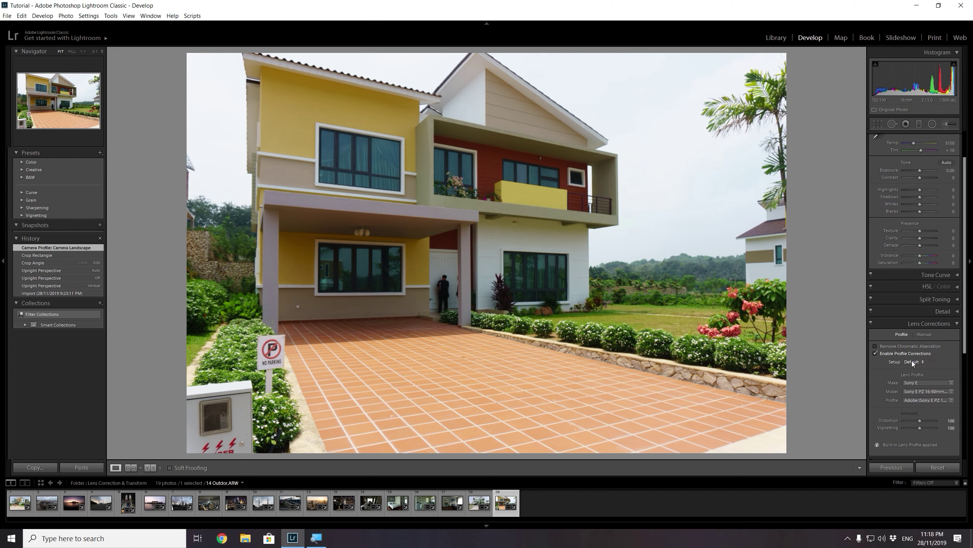
# Enable Remove Chromatic Aberration and keep the Sony E / Sony E PZ 16-50mm lens profile
pyautogui.click(892, 347)
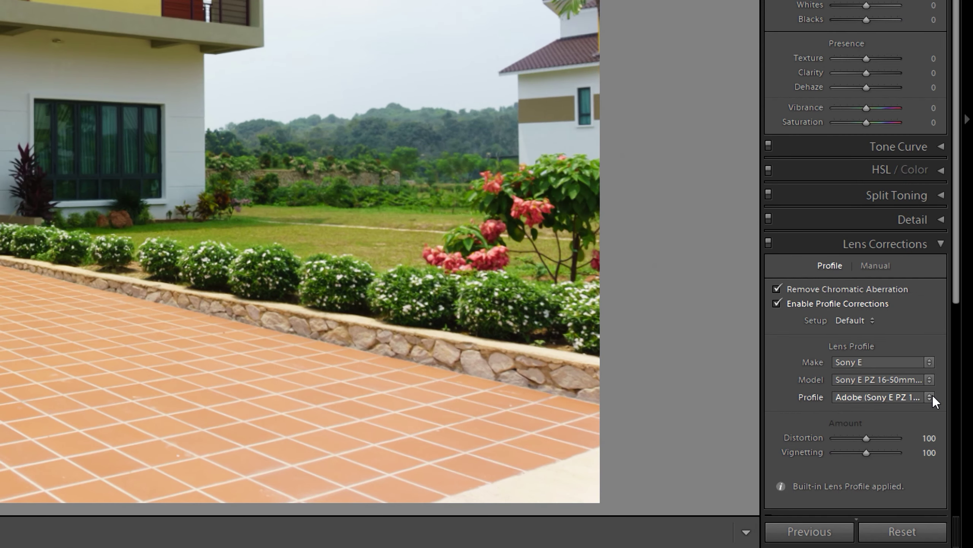
pyautogui.click(902, 365)
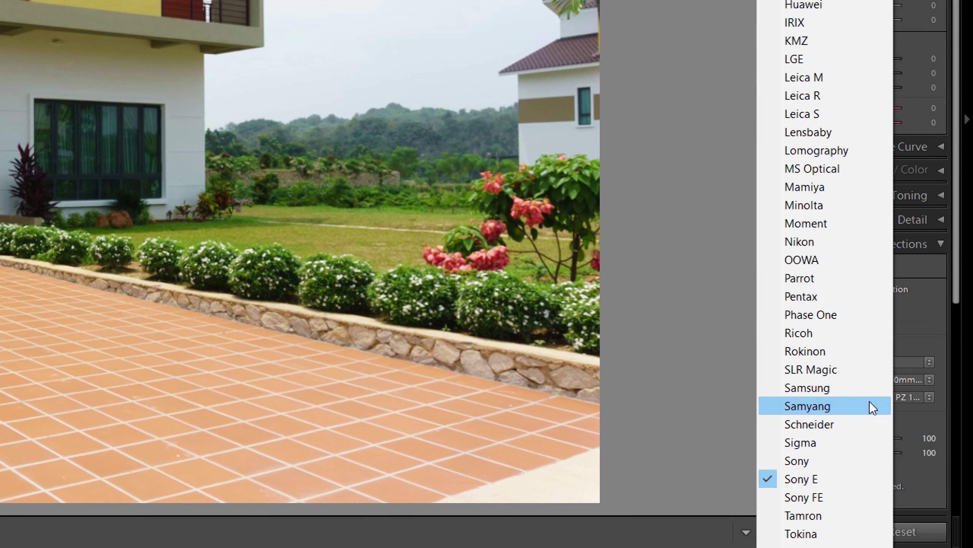
pyautogui.click(794, 476)
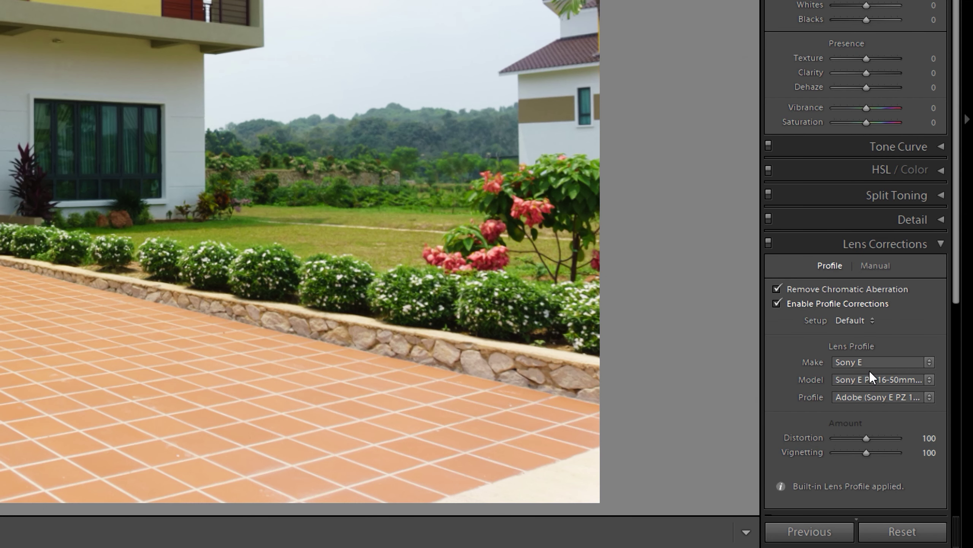
pyautogui.click(870, 374)
pyautogui.click(794, 300)
pyautogui.press('super')
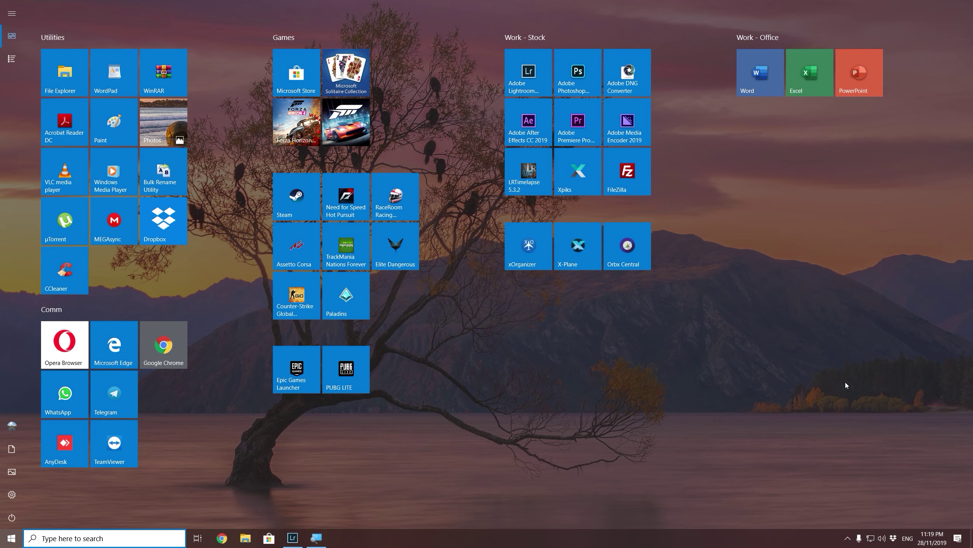
pyautogui.click(292, 537)
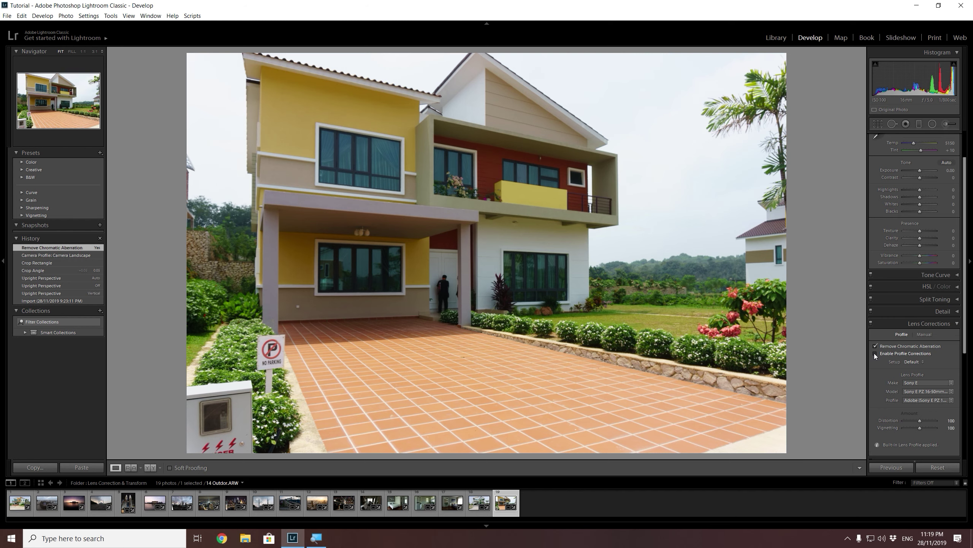
# Toggle lens profile corrections off and on to compare, including the beach rock photo, then open the white house photo
pyautogui.click(876, 353)
pyautogui.click(875, 353)
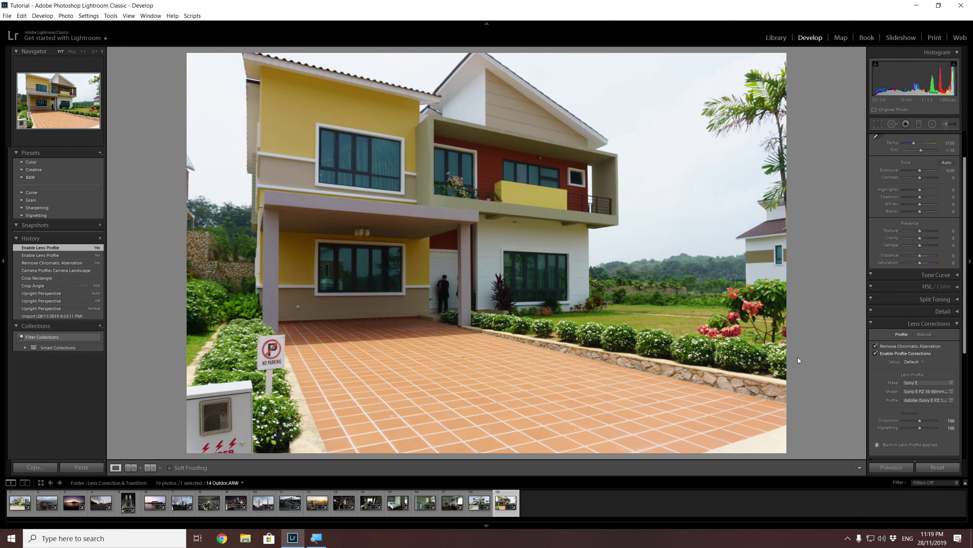
pyautogui.click(47, 503)
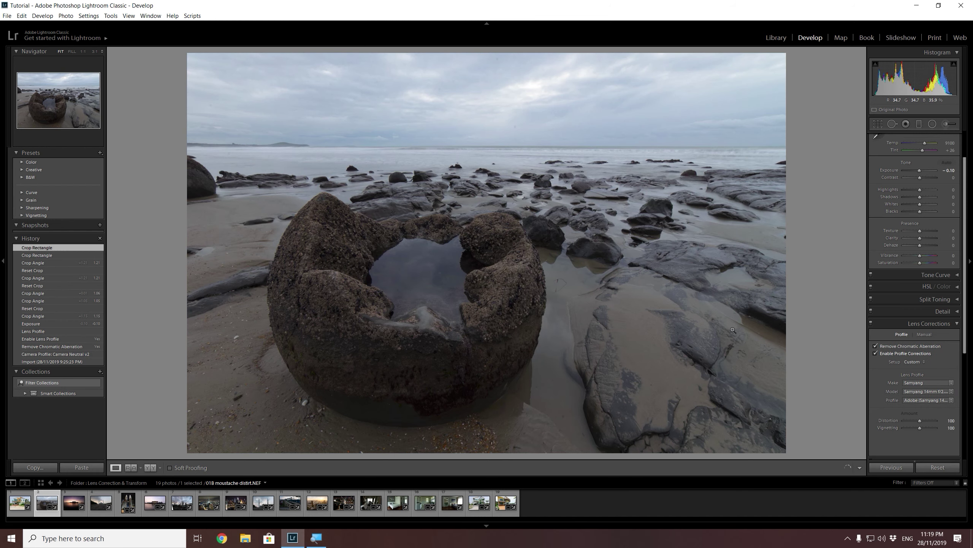
pyautogui.click(876, 353)
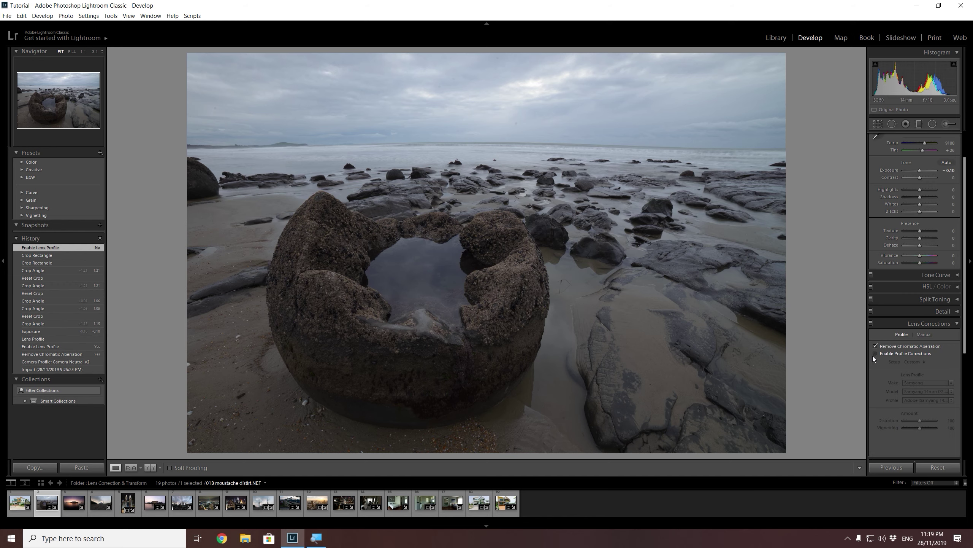
pyautogui.click(875, 354)
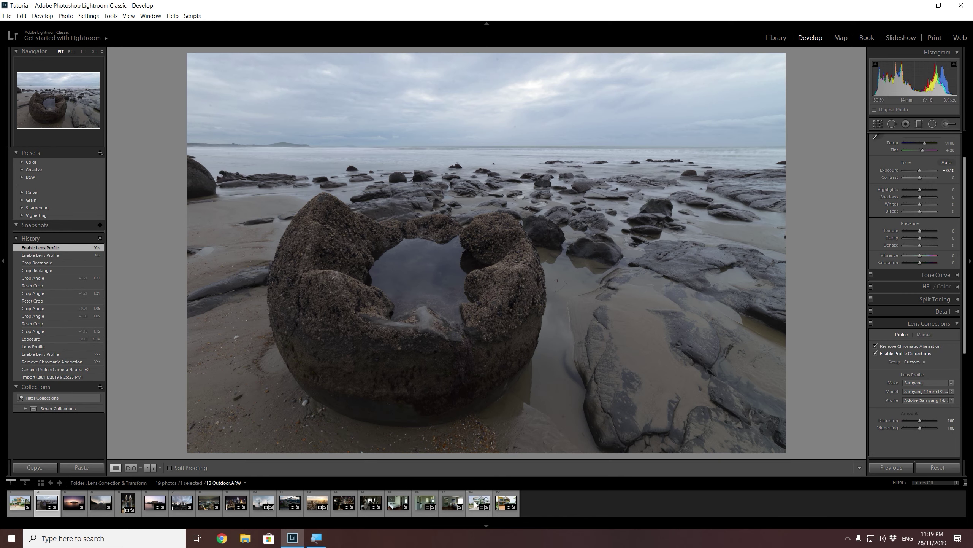
pyautogui.click(476, 493)
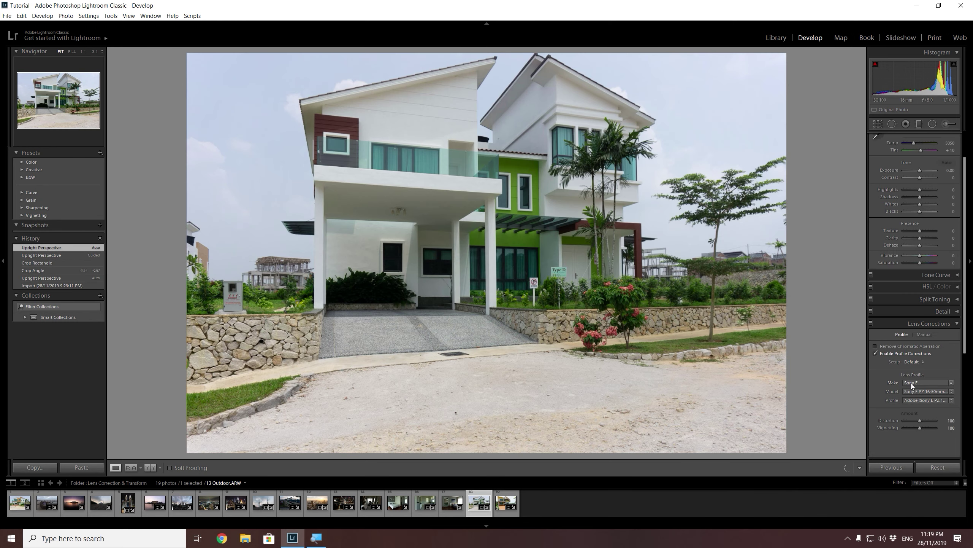
pyautogui.scroll(-2, 908, 398)
pyautogui.scroll(-1, 908, 397)
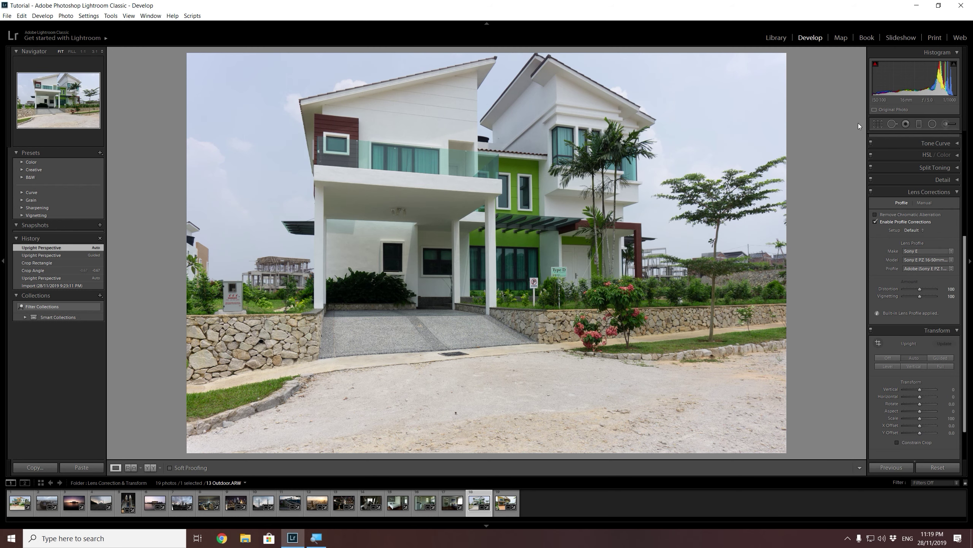
pyautogui.click(879, 124)
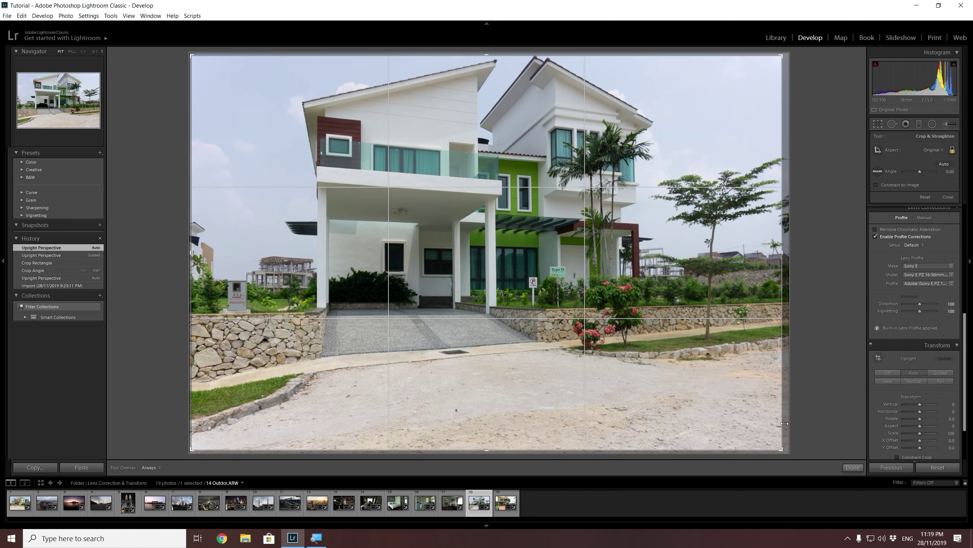
pyautogui.click(853, 467)
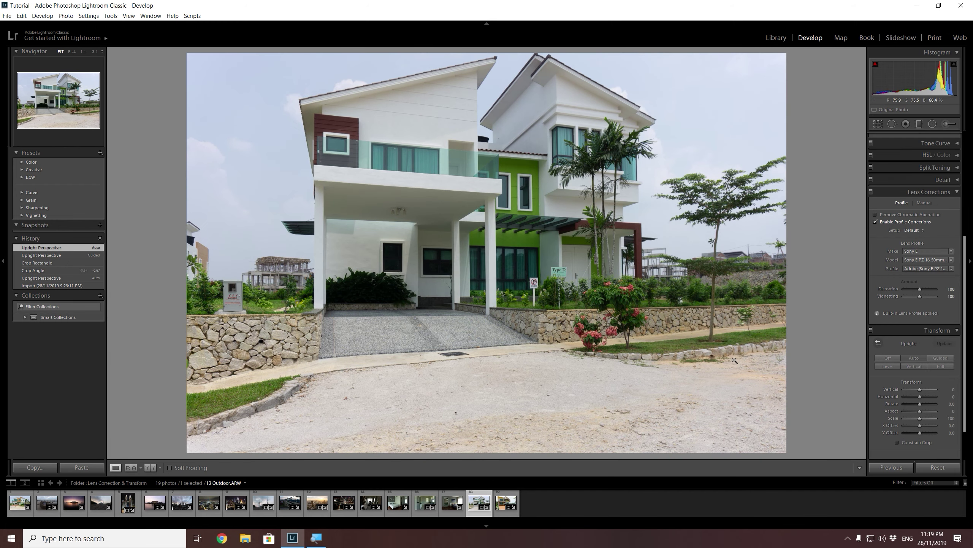